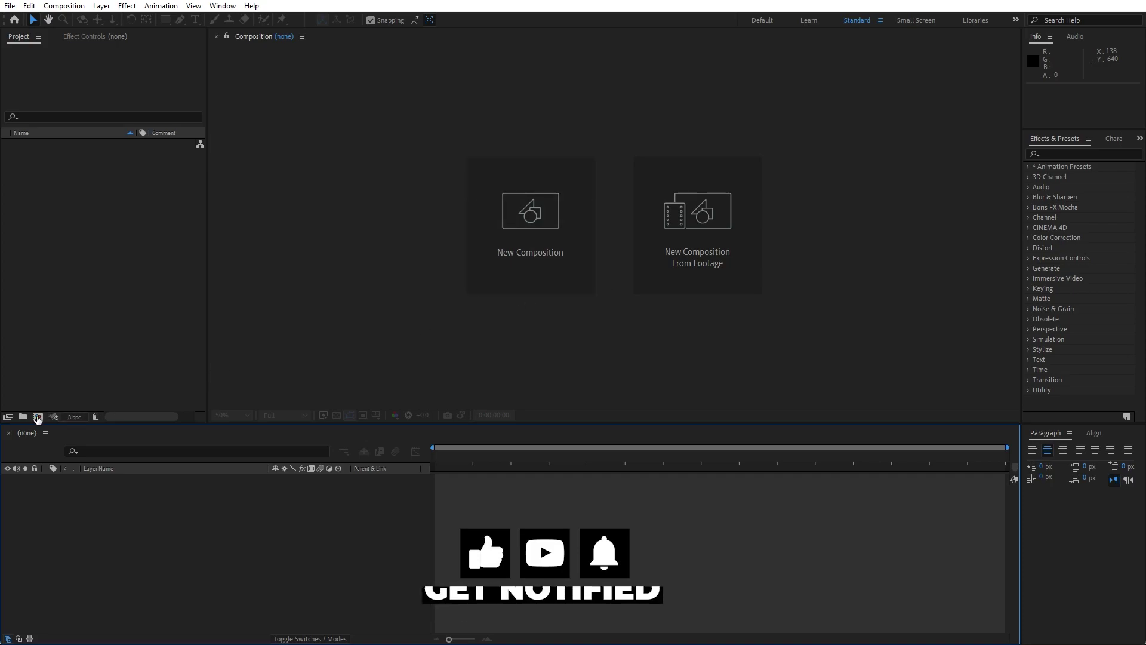
Create a 1920×1080 composition named Final
{"action": "left_click", "coordinate": [38, 416]}
{"action": "type", "text": "Final"}
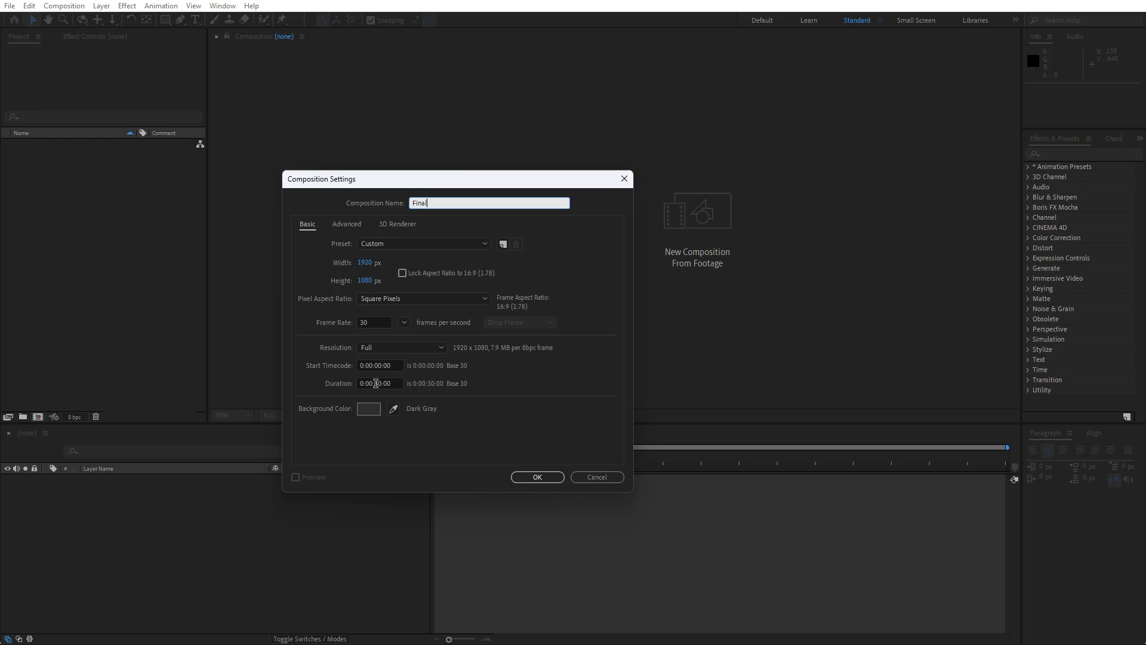
{"action": "left_click", "coordinate": [535, 478]}
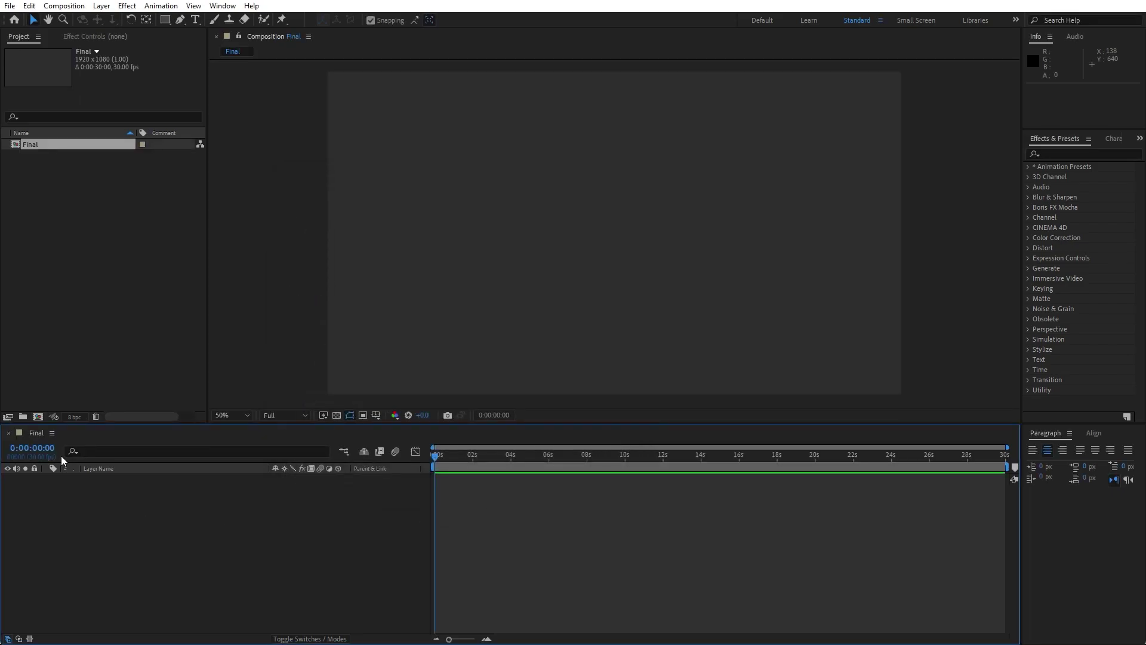
Create a second composition named Text 01 with a width of 250
{"action": "left_click", "coordinate": [38, 417]}
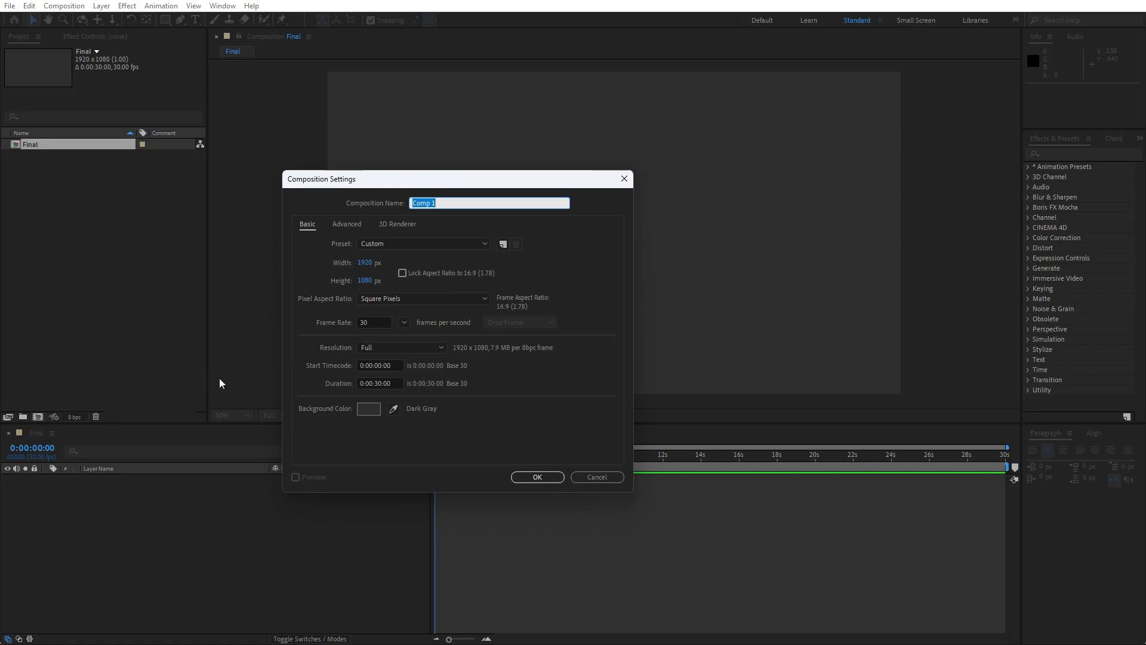
{"action": "type", "text": "Text 01"}
{"action": "left_click", "coordinate": [366, 263]}
{"action": "type", "text": "250"}
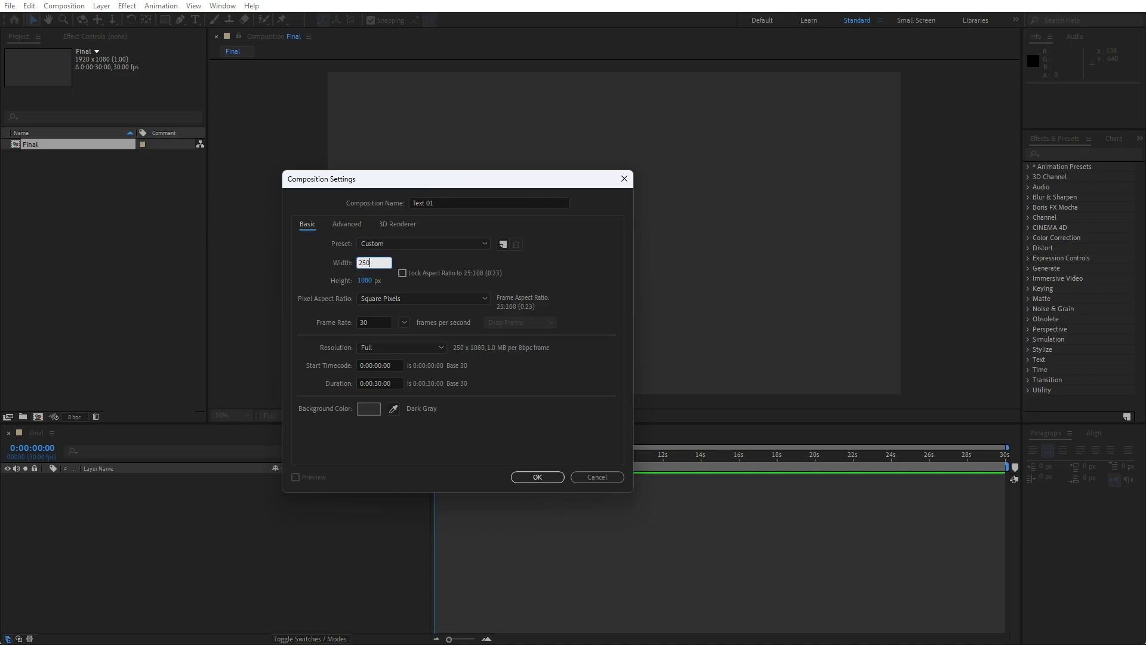
{"action": "left_click", "coordinate": [528, 478]}
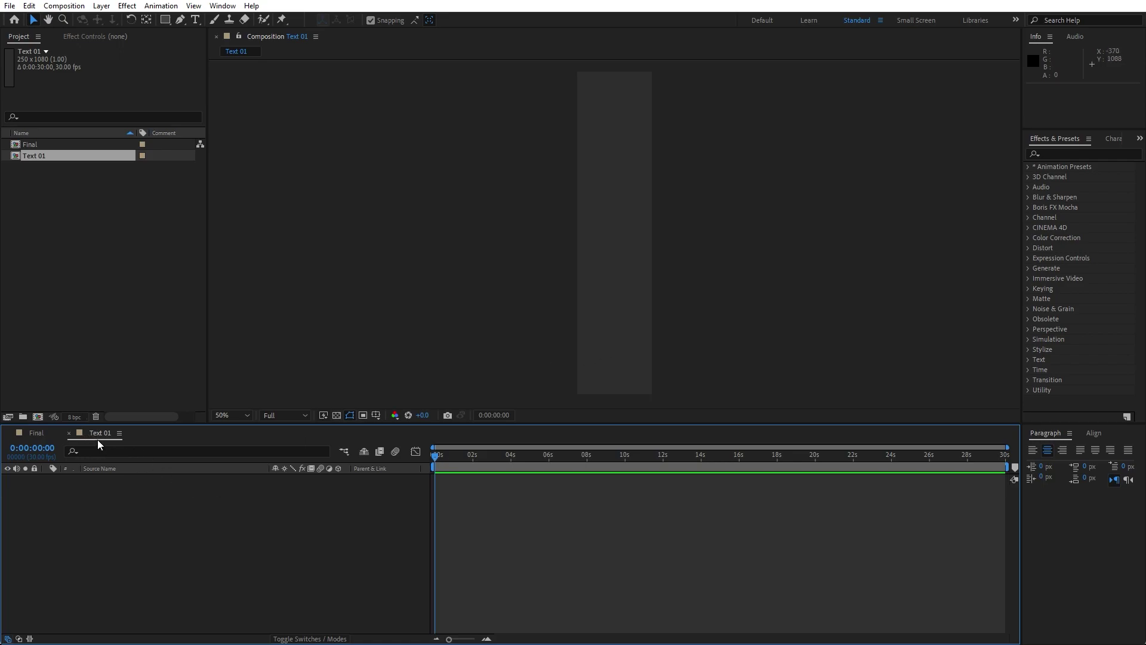
Add a new solid layer named Background to Text 01
{"action": "right_click", "coordinate": [211, 550]}
{"action": "mouse_move", "coordinate": [276, 404]}
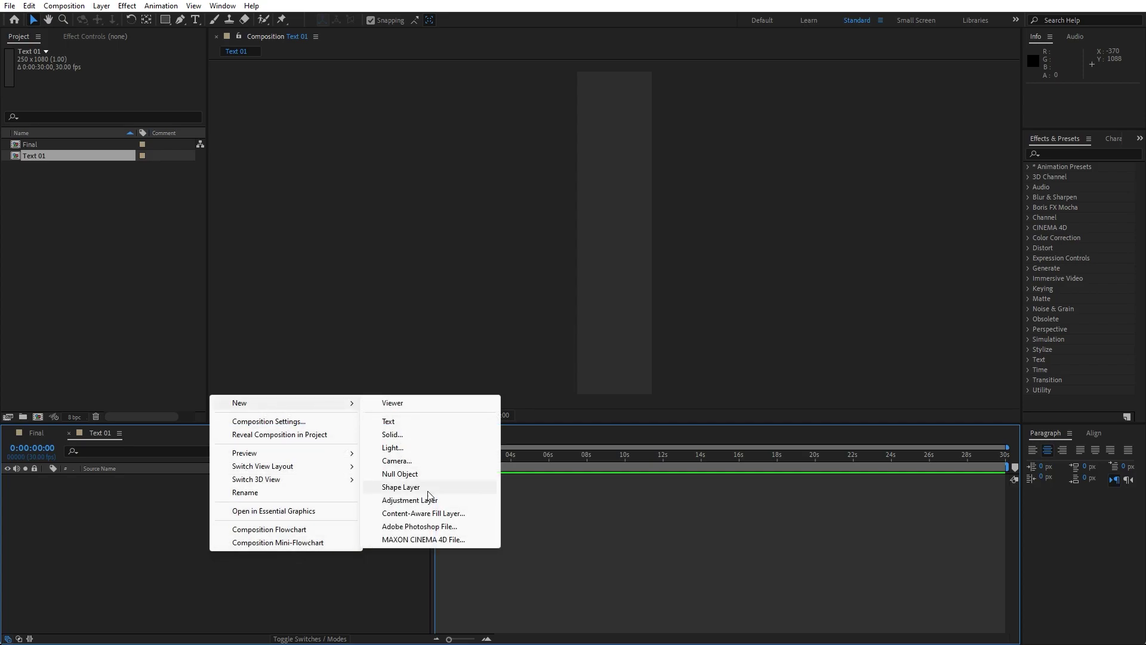
{"action": "left_click", "coordinate": [408, 434]}
{"action": "type", "text": "Background"}
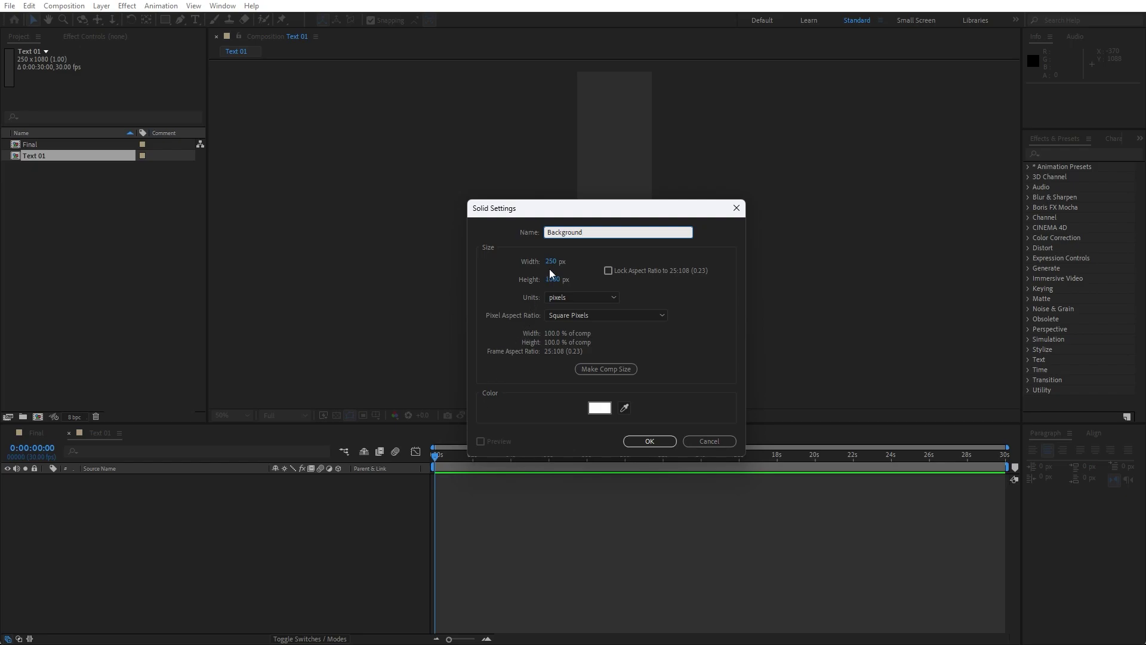
{"action": "left_click", "coordinate": [650, 441]}
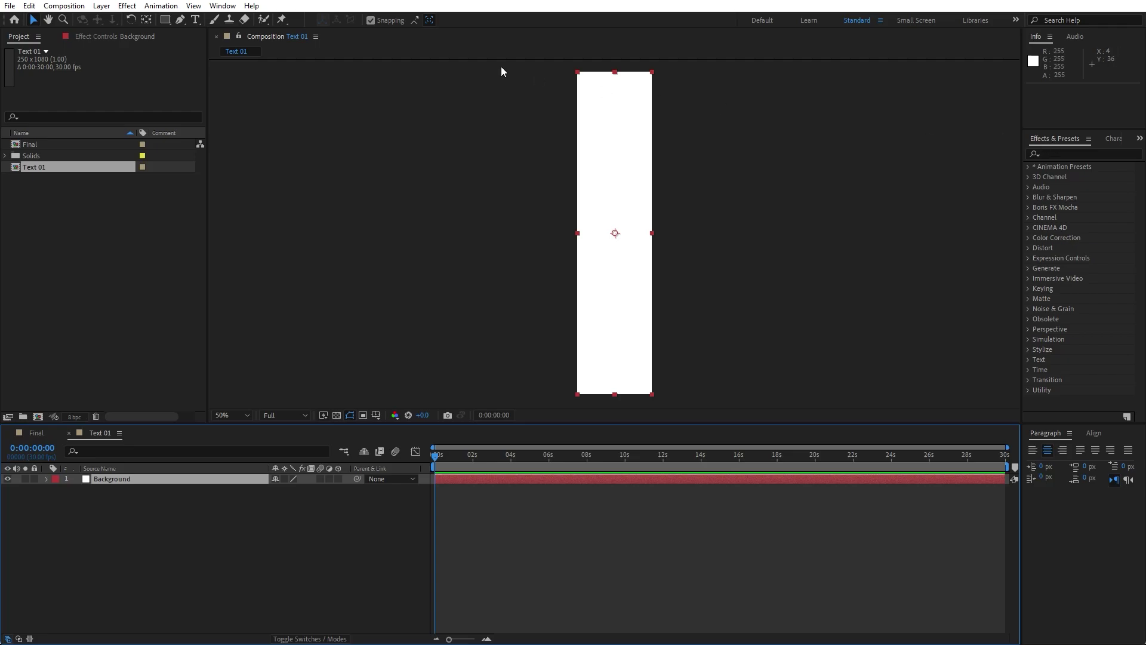
Apply a Fill effect to the Background solid with colour 000000
{"action": "left_click", "coordinate": [222, 5]}
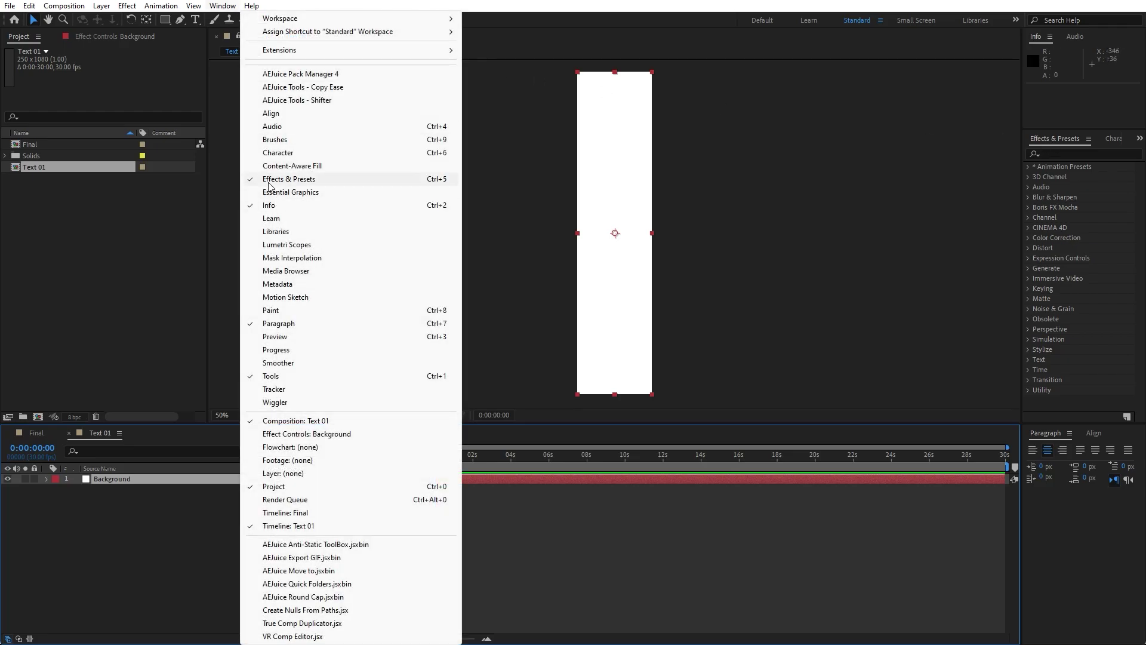
{"action": "left_click", "coordinate": [1065, 153]}
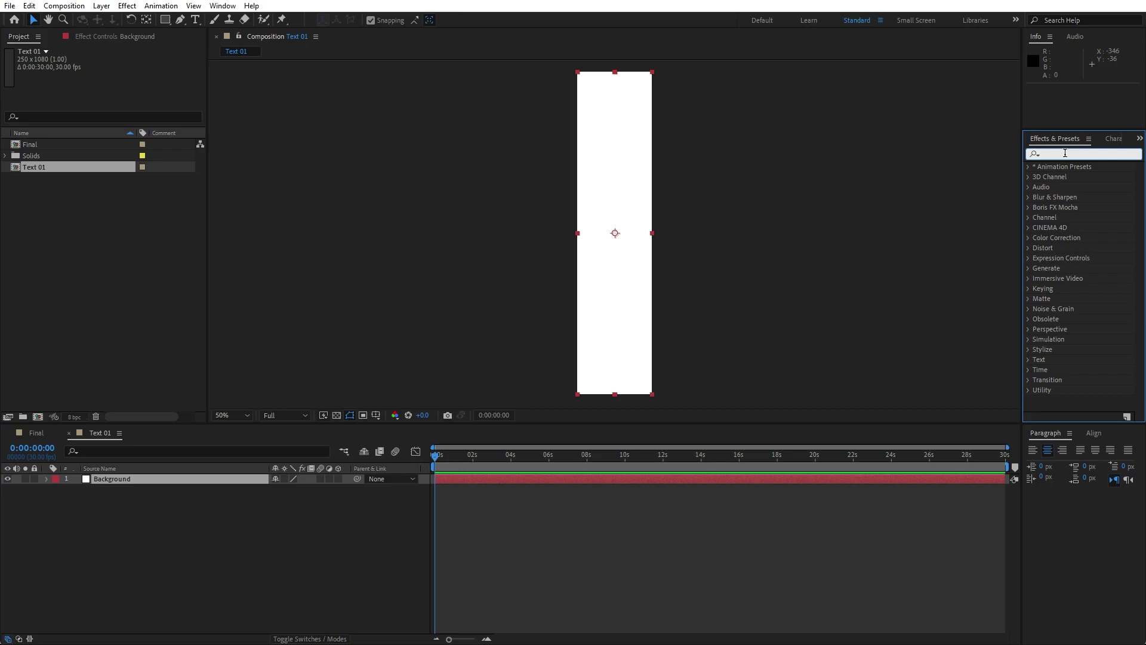
{"action": "type", "text": "fill"}
{"action": "left_click_drag", "start_coordinate": [1070, 228], "coordinate": [153, 479]}
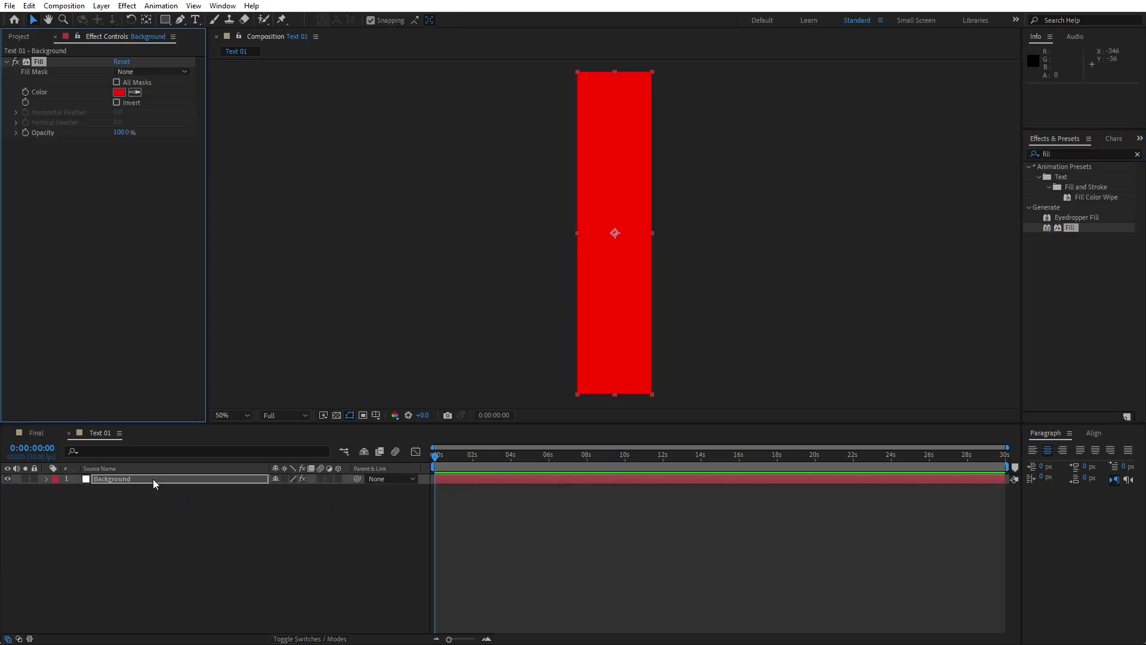
{"action": "left_click", "coordinate": [119, 93]}
{"action": "type", "text": "000000"}
{"action": "left_click", "coordinate": [960, 440]}
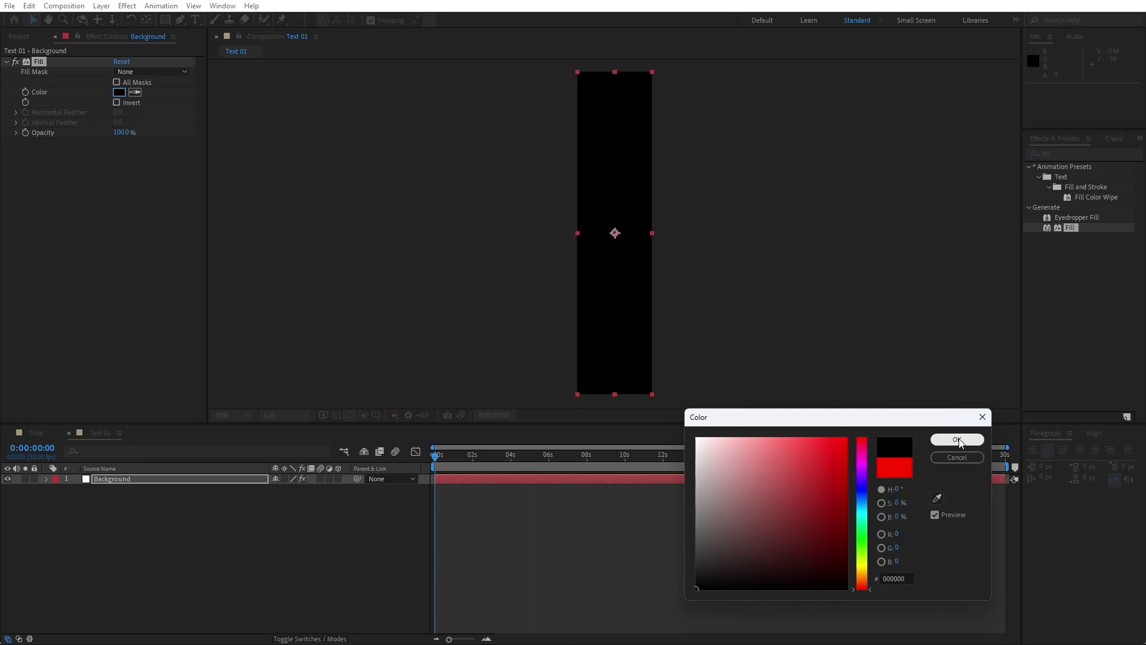
{"action": "left_click", "coordinate": [299, 596]}
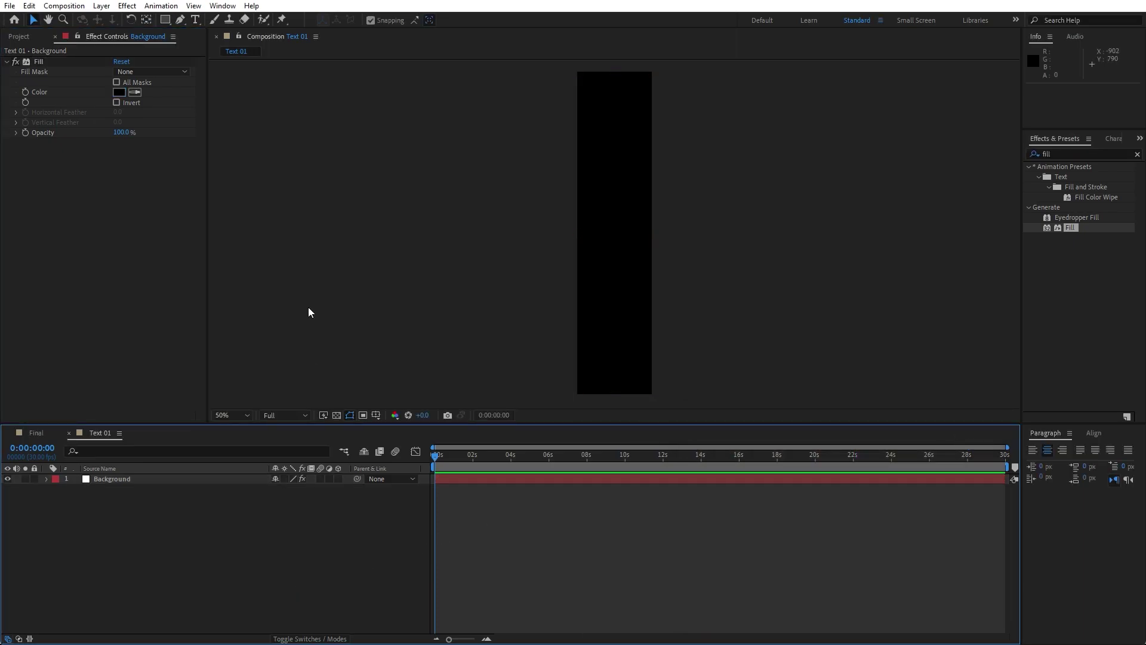
Type the text CREATIVE in the centre of the Text 01 column
{"action": "left_click", "coordinate": [194, 21]}
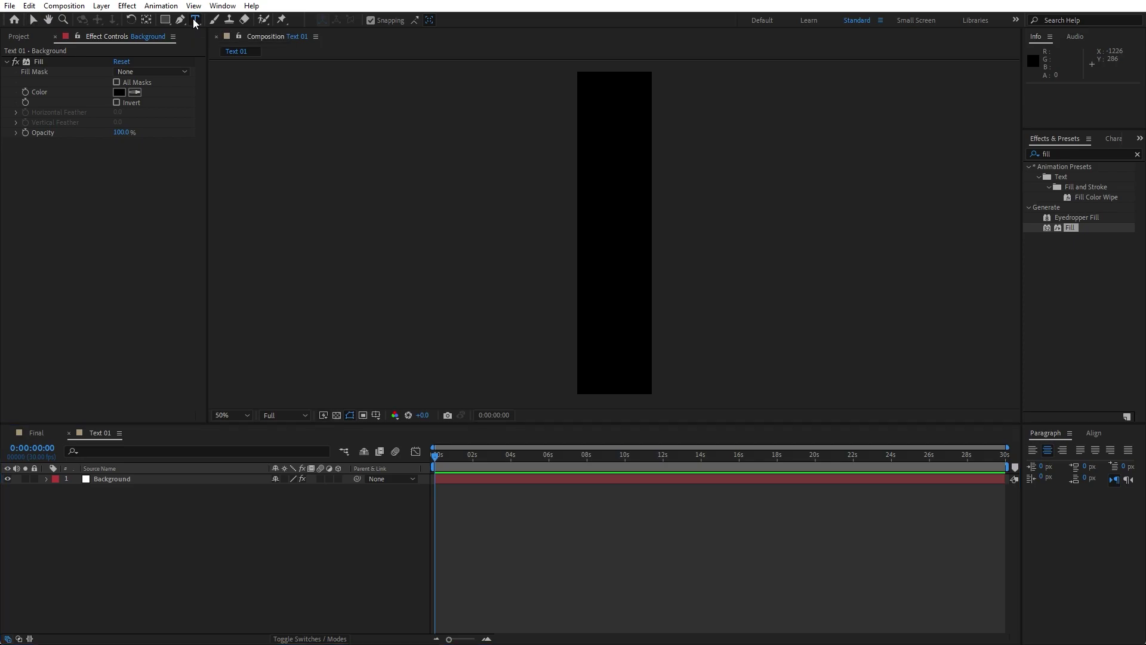
{"action": "left_click", "coordinate": [613, 225]}
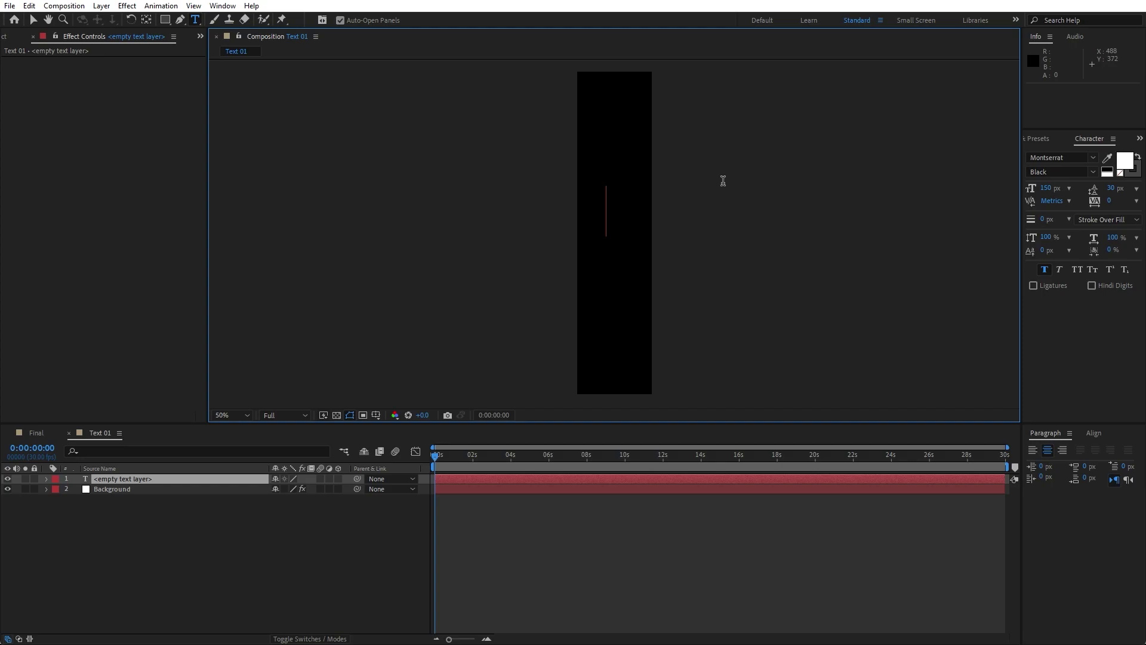
{"action": "type", "text": "CREATIVE"}
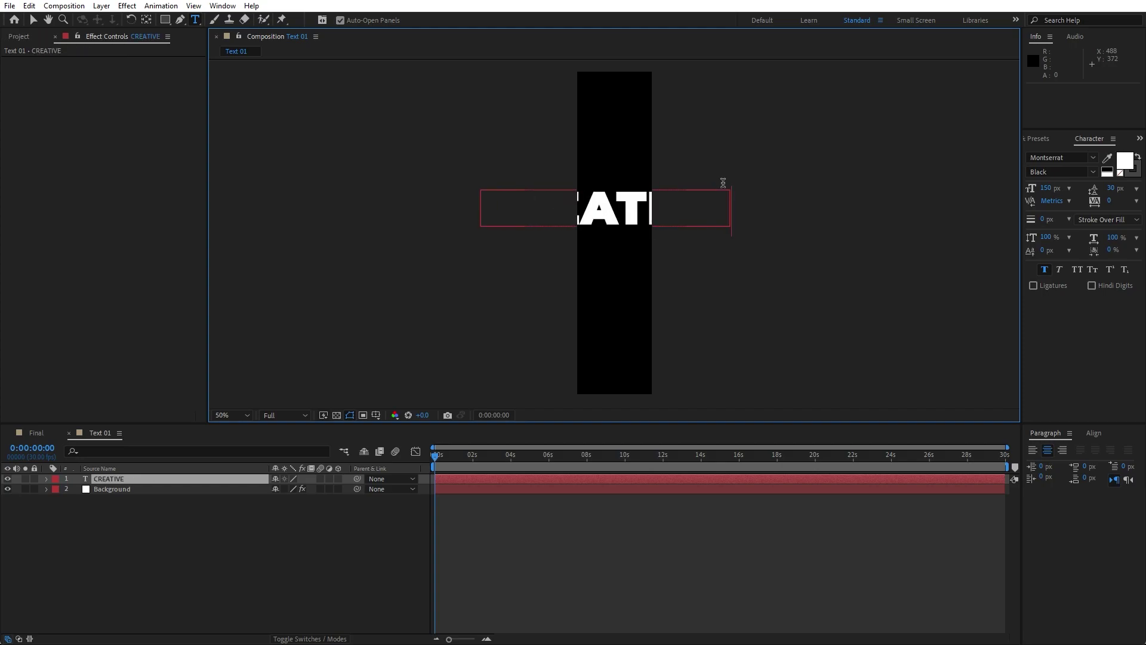
{"action": "left_click", "coordinate": [239, 545]}
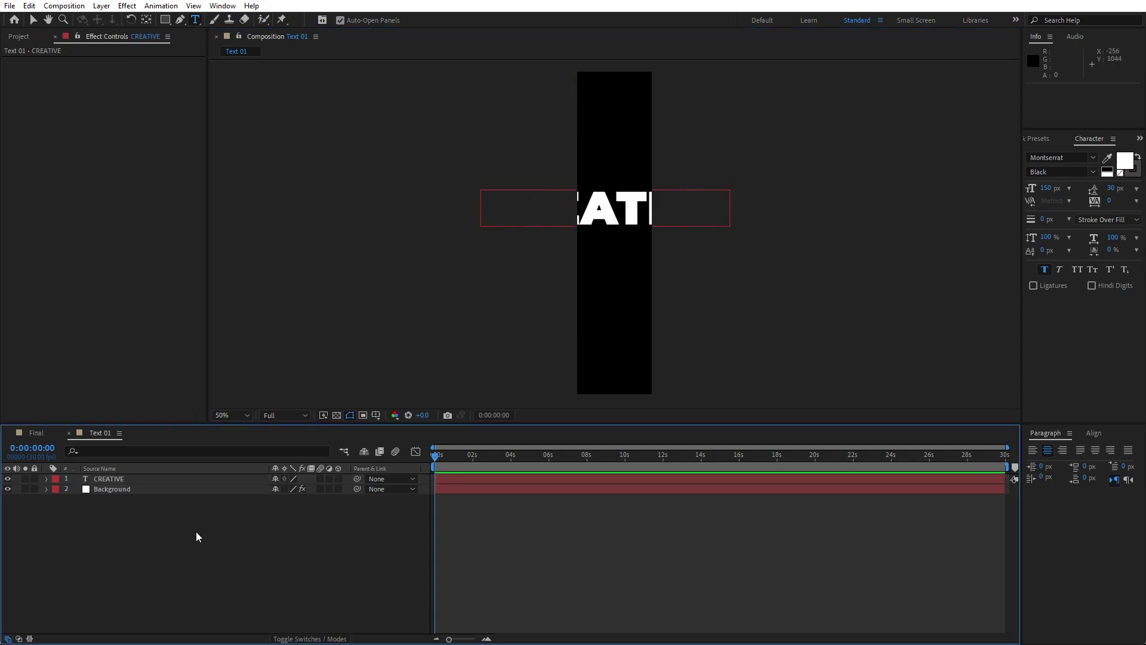
Rotate the CREATIVE layer to 90°
{"action": "left_click", "coordinate": [117, 479]}
{"action": "key", "text": "r"}
{"action": "left_click", "coordinate": [289, 489]}
{"action": "type", "text": "90"}
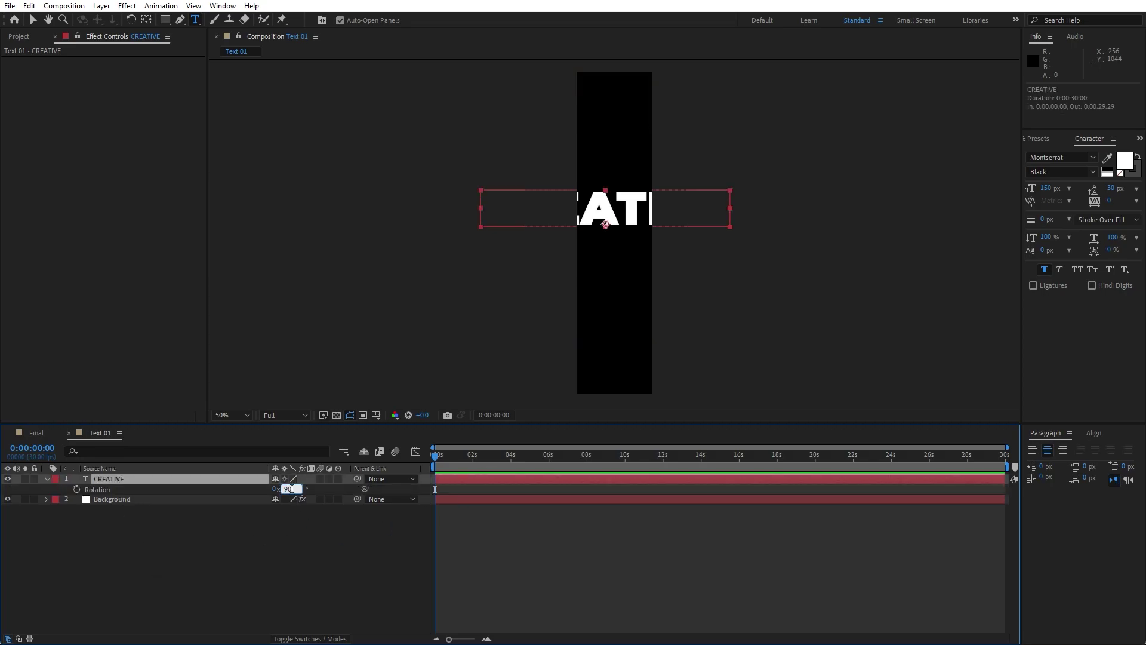
{"action": "left_click", "coordinate": [302, 574]}
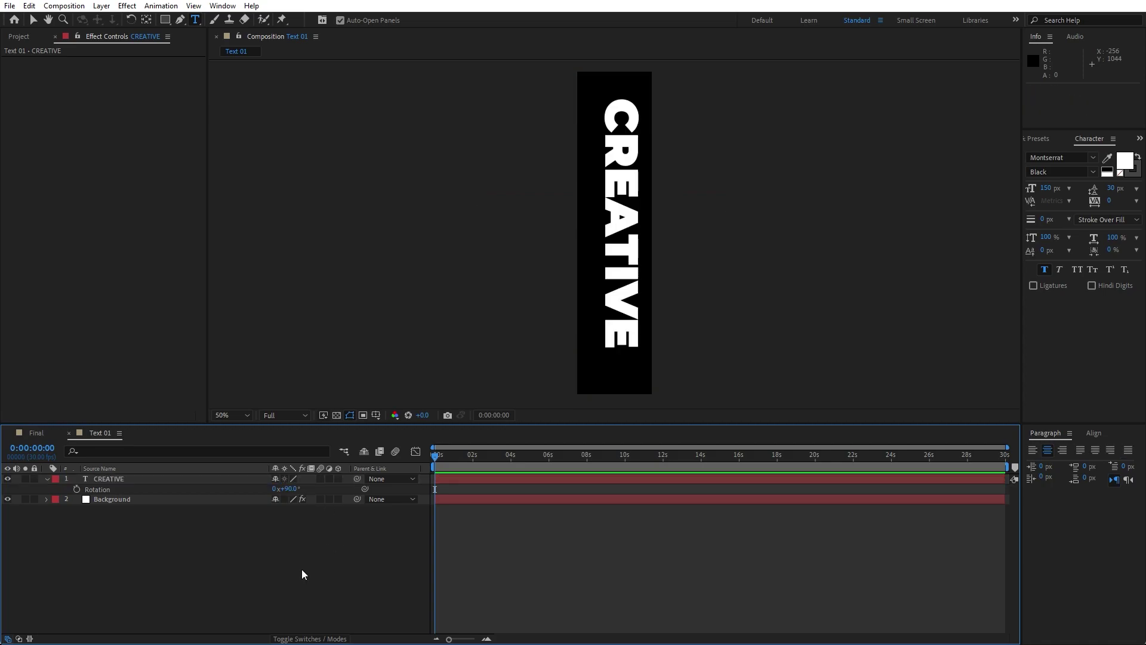
Centre CREATIVE horizontally and vertically in the composition
{"action": "left_click", "coordinate": [96, 478]}
{"action": "left_click", "coordinate": [1094, 433]}
{"action": "left_click", "coordinate": [1055, 462]}
{"action": "left_click", "coordinate": [1116, 463]}
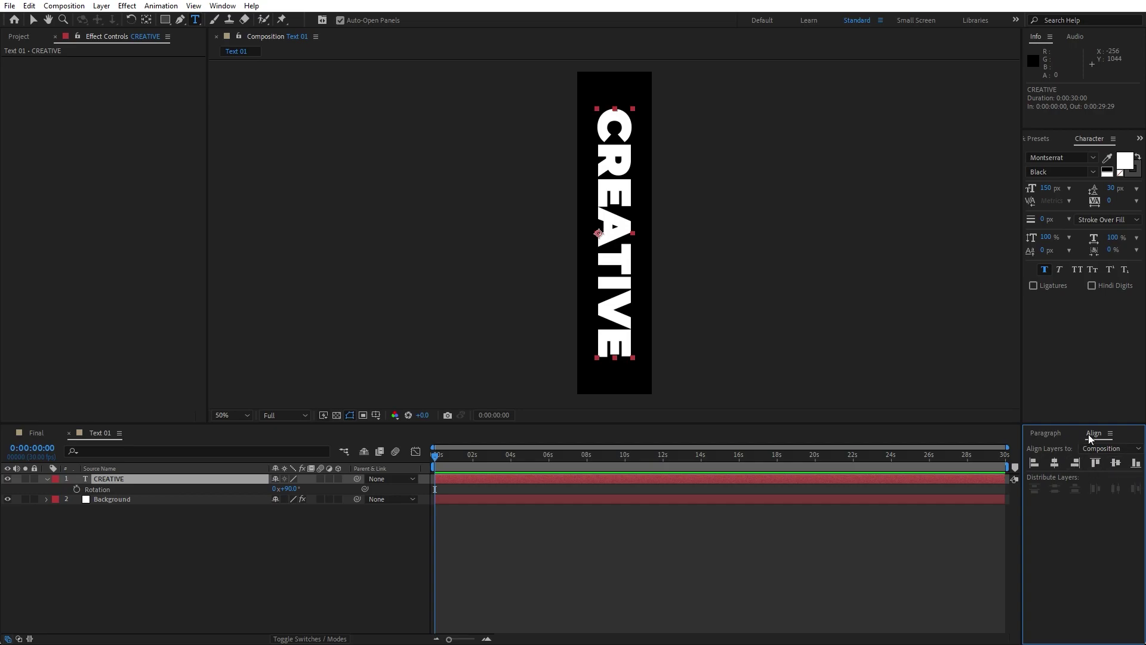
{"action": "left_click", "coordinate": [223, 6]}
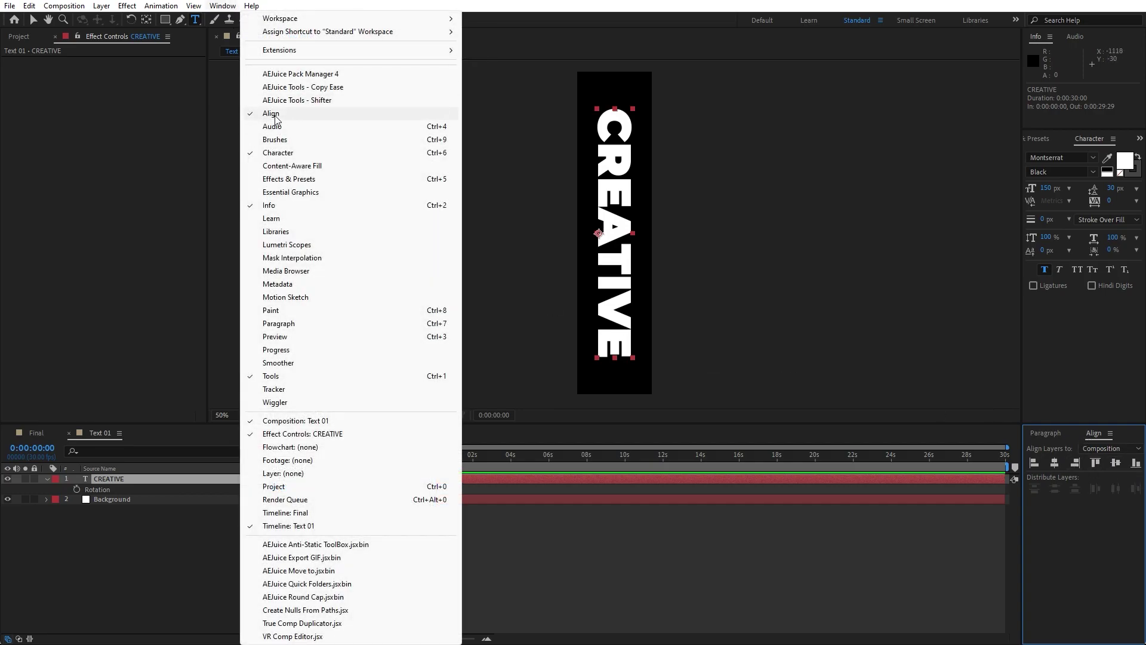
{"action": "left_click", "coordinate": [88, 551]}
{"action": "left_click", "coordinate": [46, 478]}
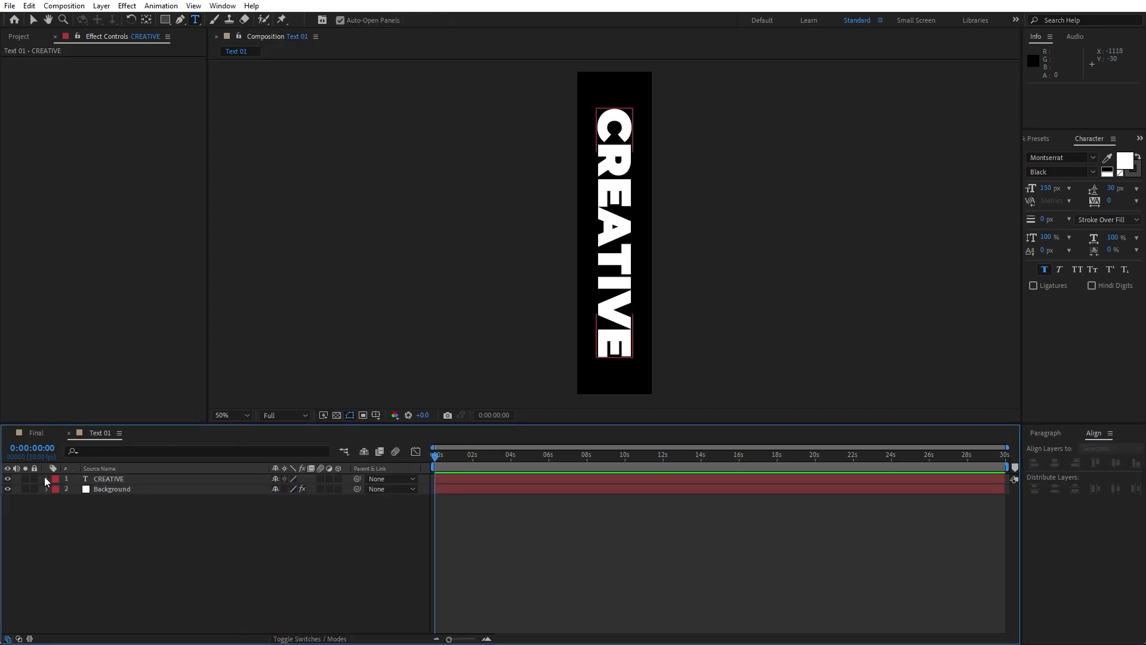
{"action": "left_click", "coordinate": [55, 36]}
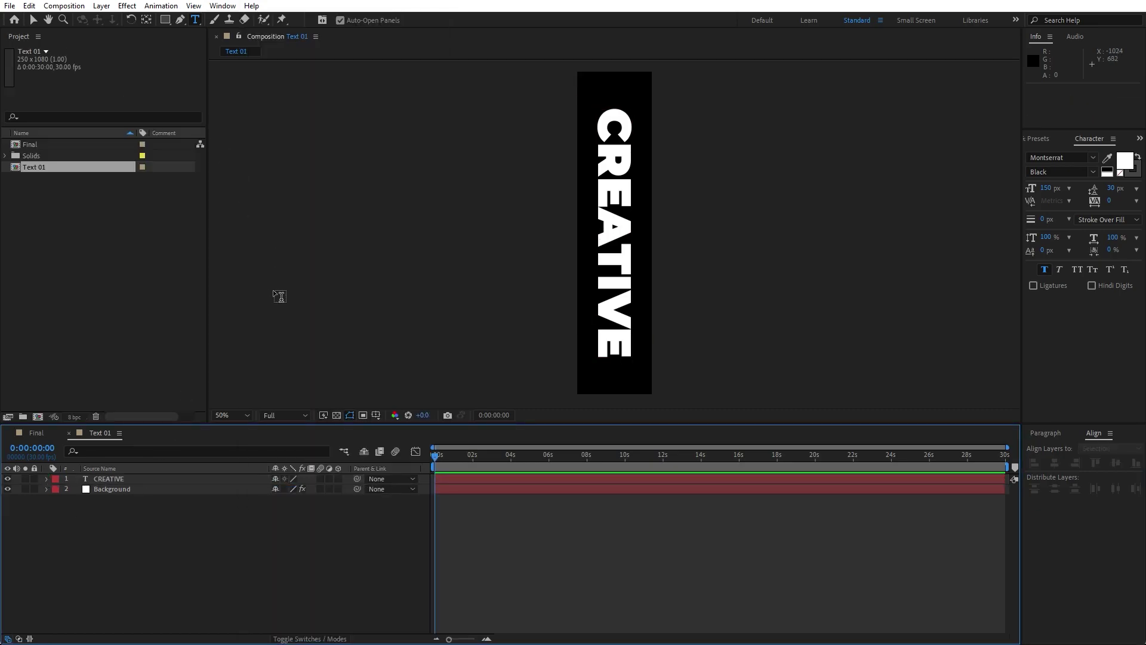
Nest Text 01 in Final and colour its CREATIVE text red with a Fill effect
{"action": "left_click", "coordinate": [68, 432]}
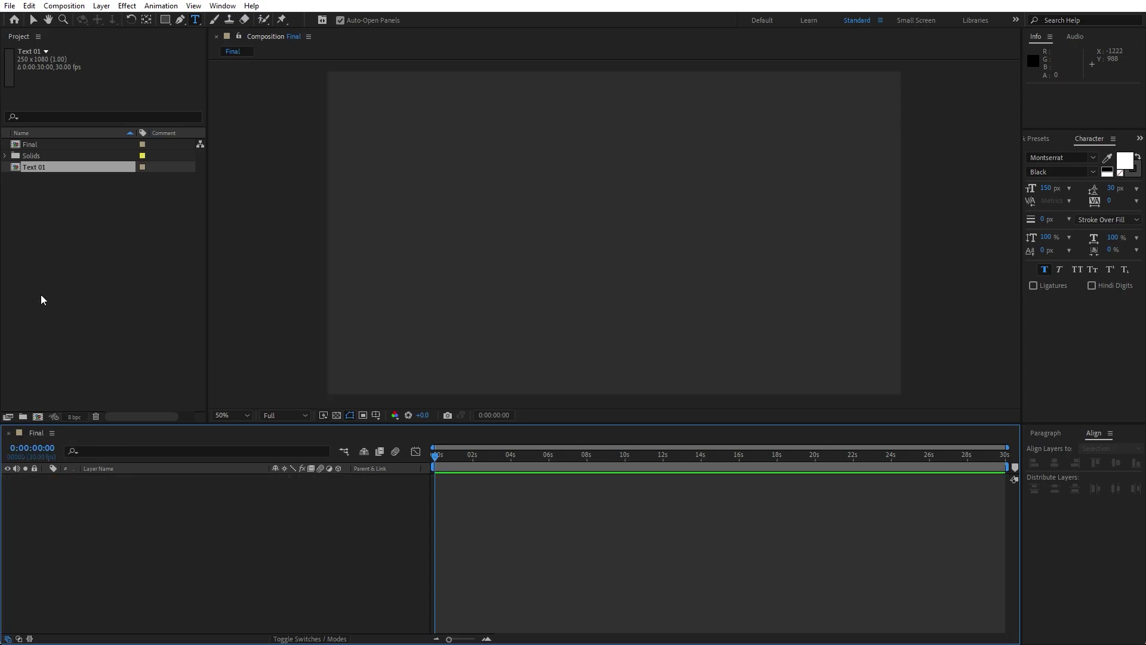
{"action": "left_click_drag", "start_coordinate": [31, 166], "coordinate": [174, 532]}
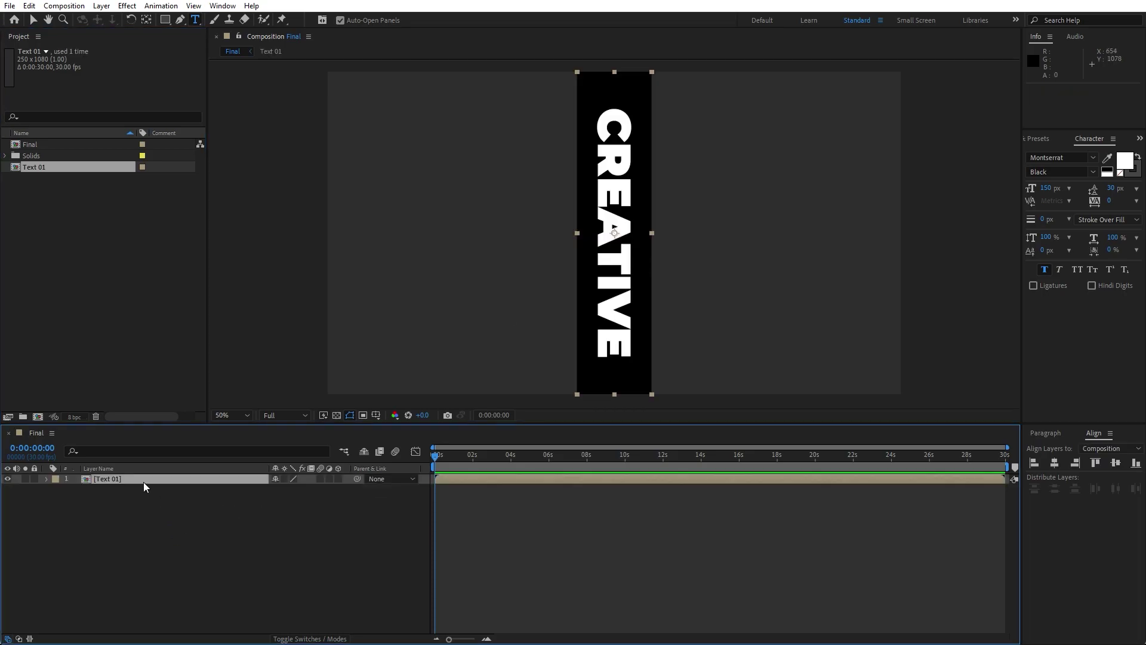
{"action": "double_click", "coordinate": [109, 479]}
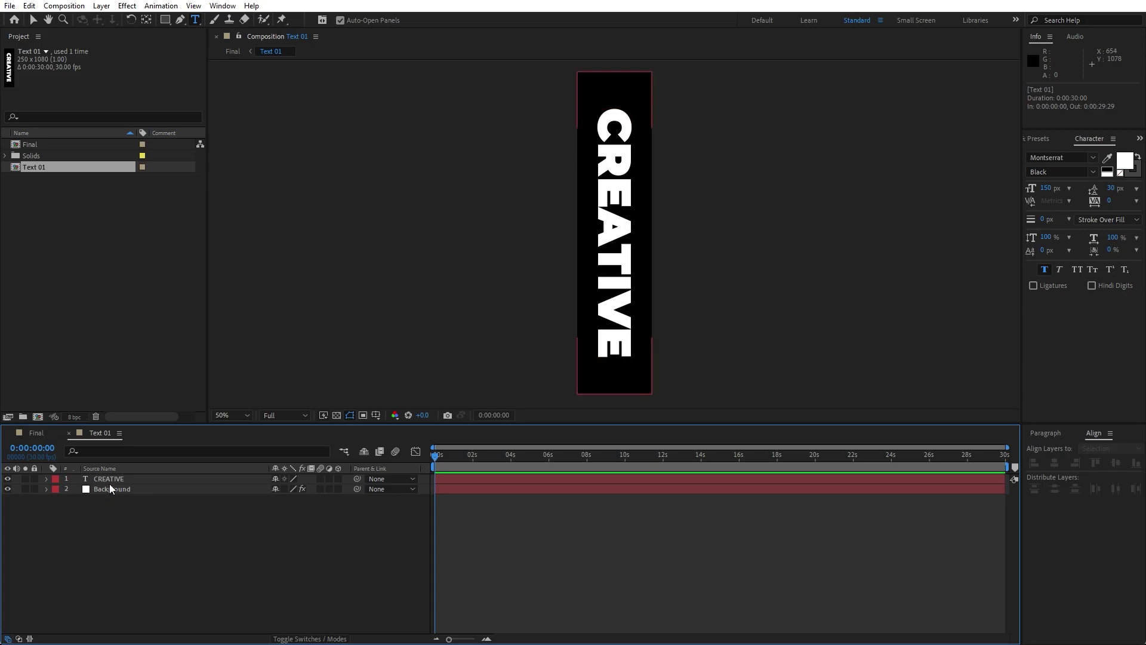
{"action": "left_click", "coordinate": [1034, 137]}
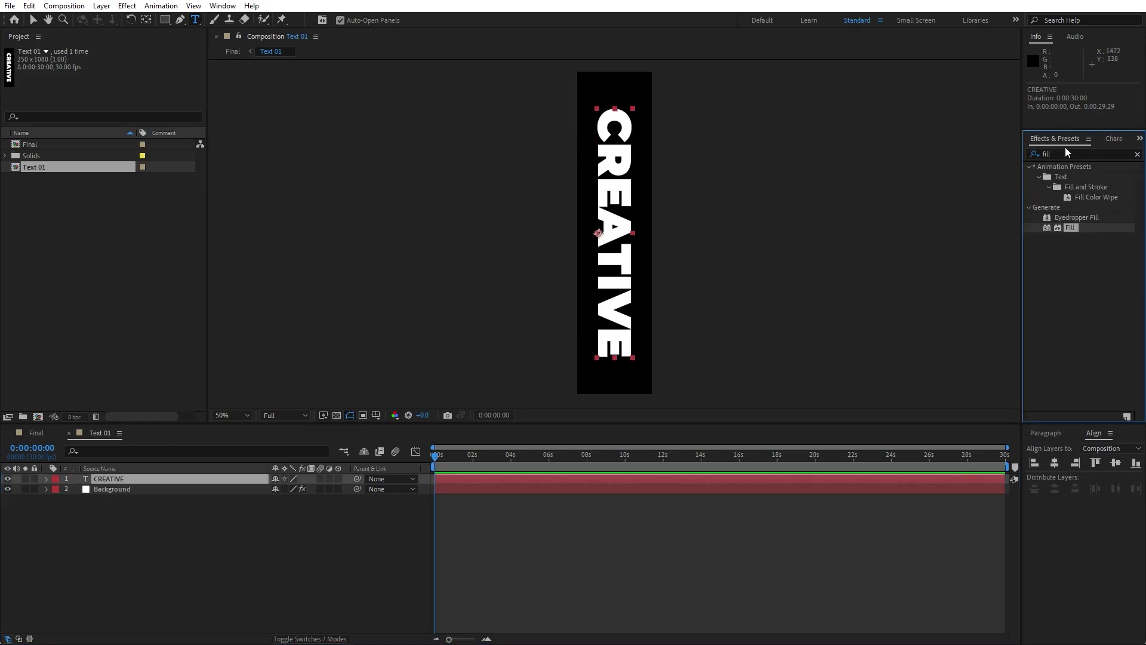
{"action": "left_click_drag", "start_coordinate": [1066, 229], "coordinate": [160, 478]}
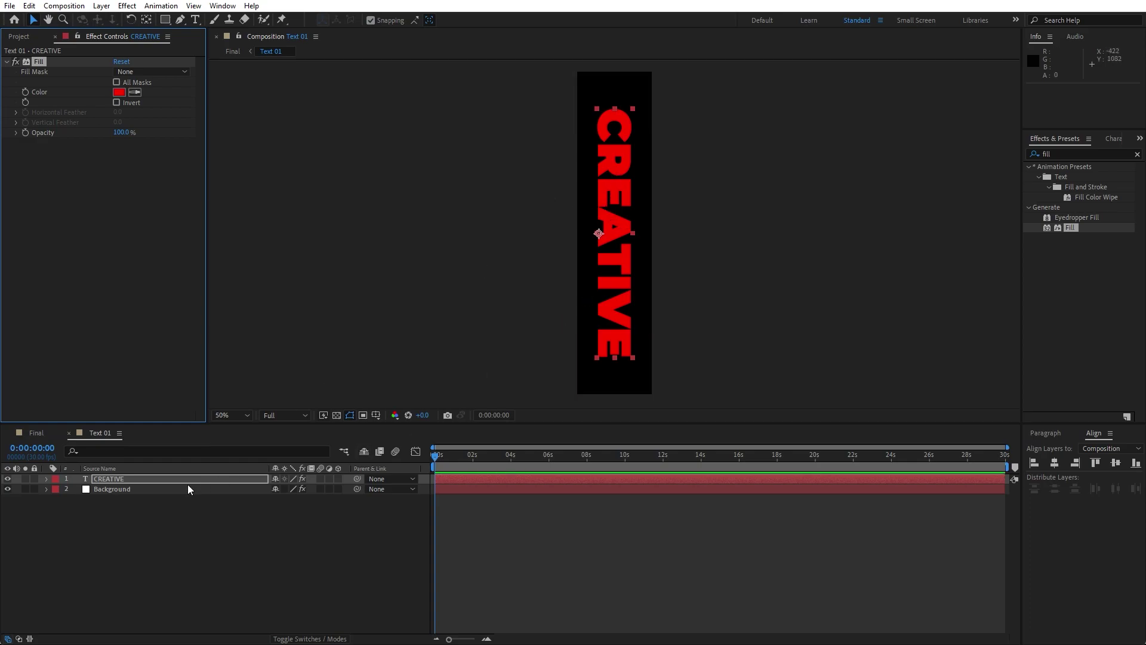
{"action": "left_click", "coordinate": [58, 39]}
{"action": "left_click", "coordinate": [30, 435]}
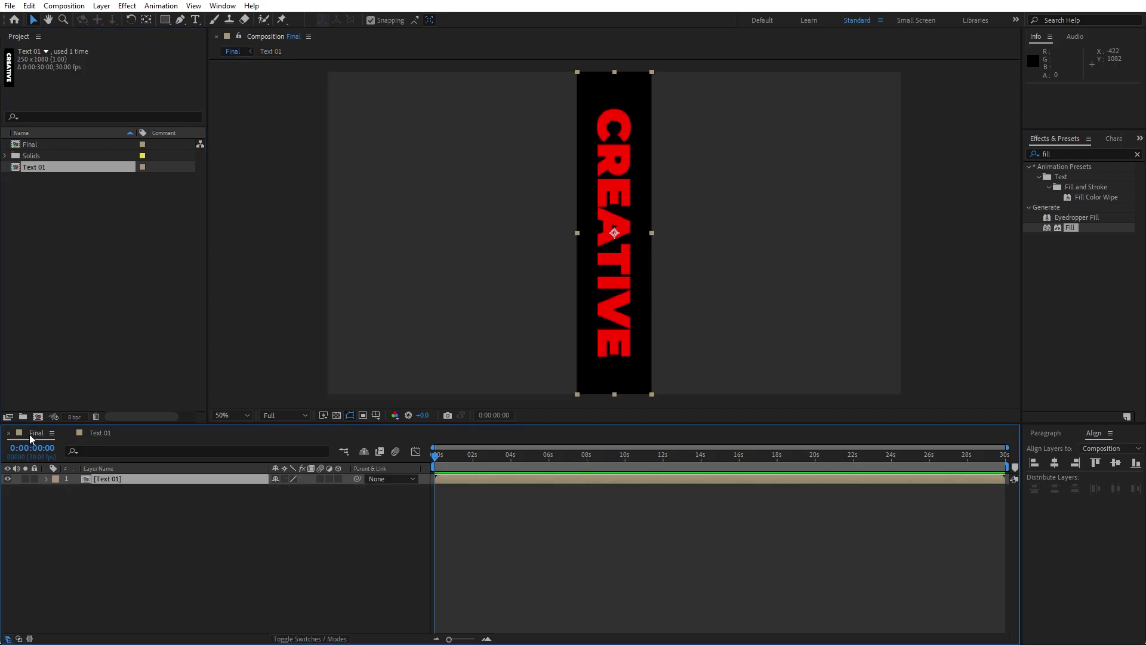
Turn on the 3D Layer switch for Text 01
{"action": "left_click", "coordinate": [135, 546]}
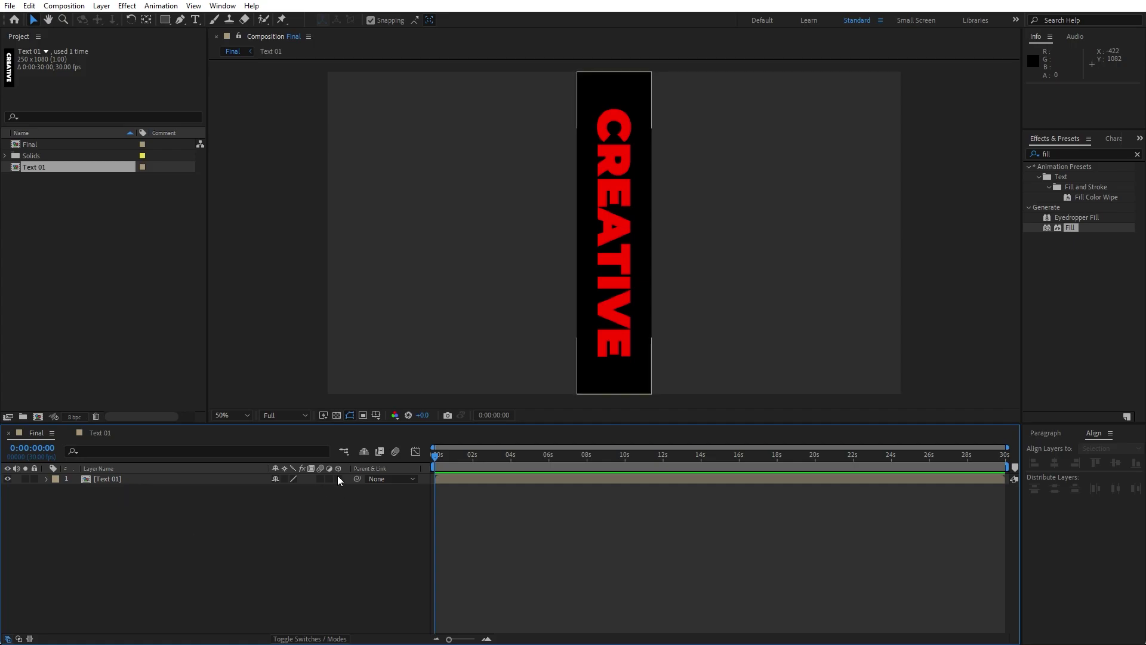
{"action": "left_click", "coordinate": [315, 639]}
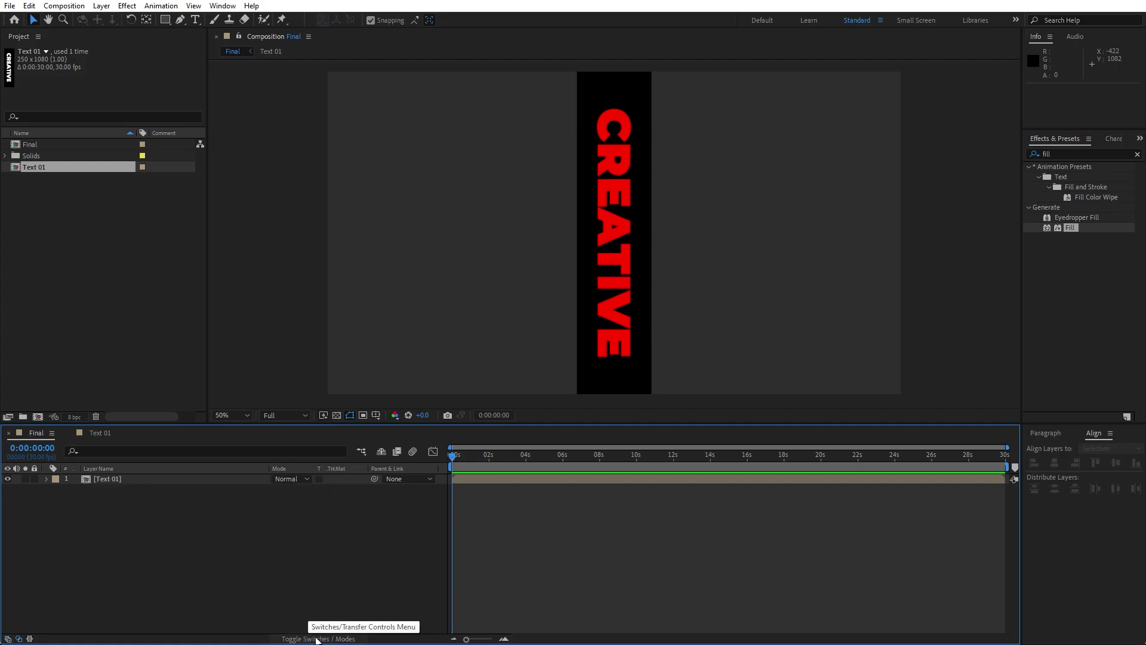
{"action": "left_click", "coordinate": [315, 639]}
{"action": "left_click", "coordinate": [338, 479]}
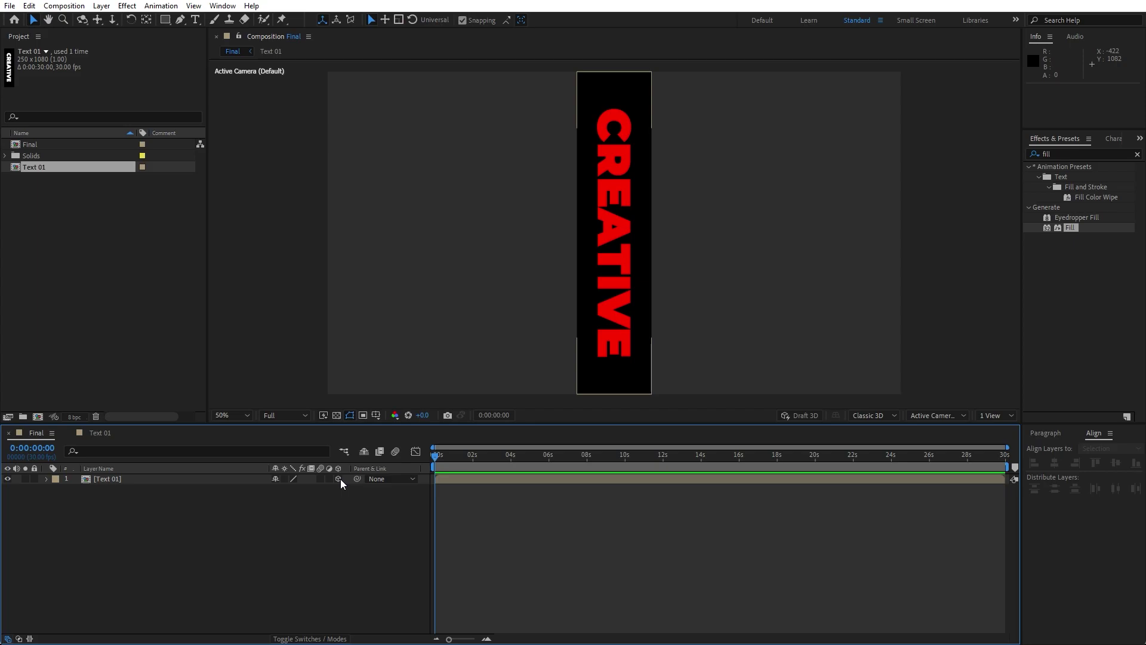
Switch the viewer to a 2 Views layout with Top and Active Camera
{"action": "left_click", "coordinate": [989, 416]}
{"action": "left_click", "coordinate": [998, 439]}
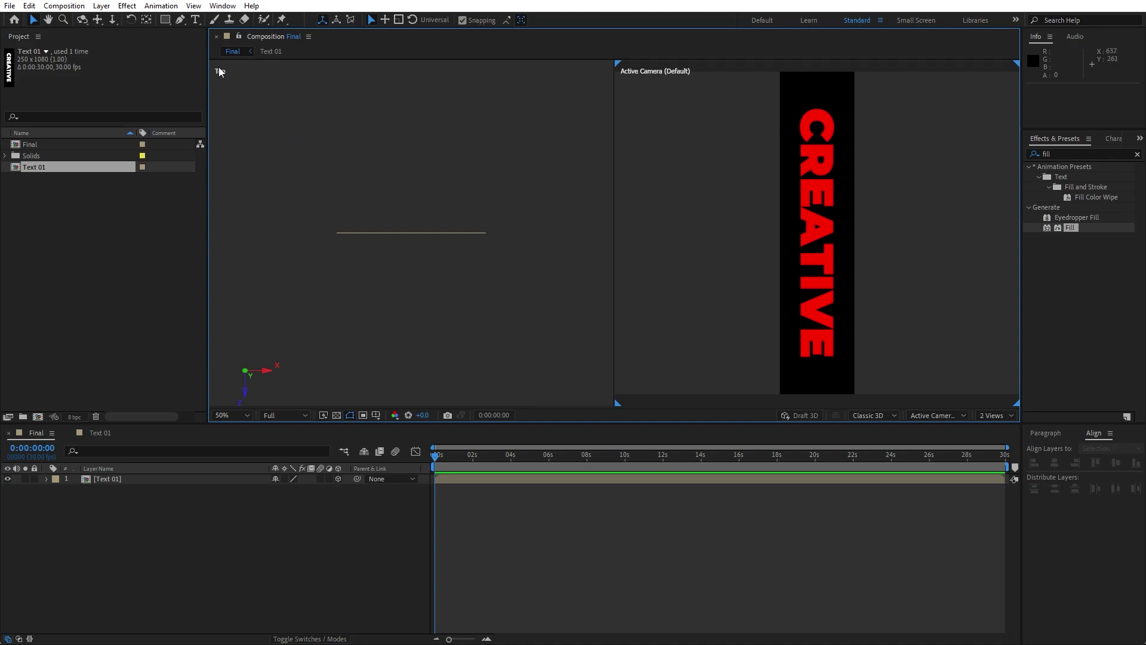
{"action": "left_click", "coordinate": [118, 481]}
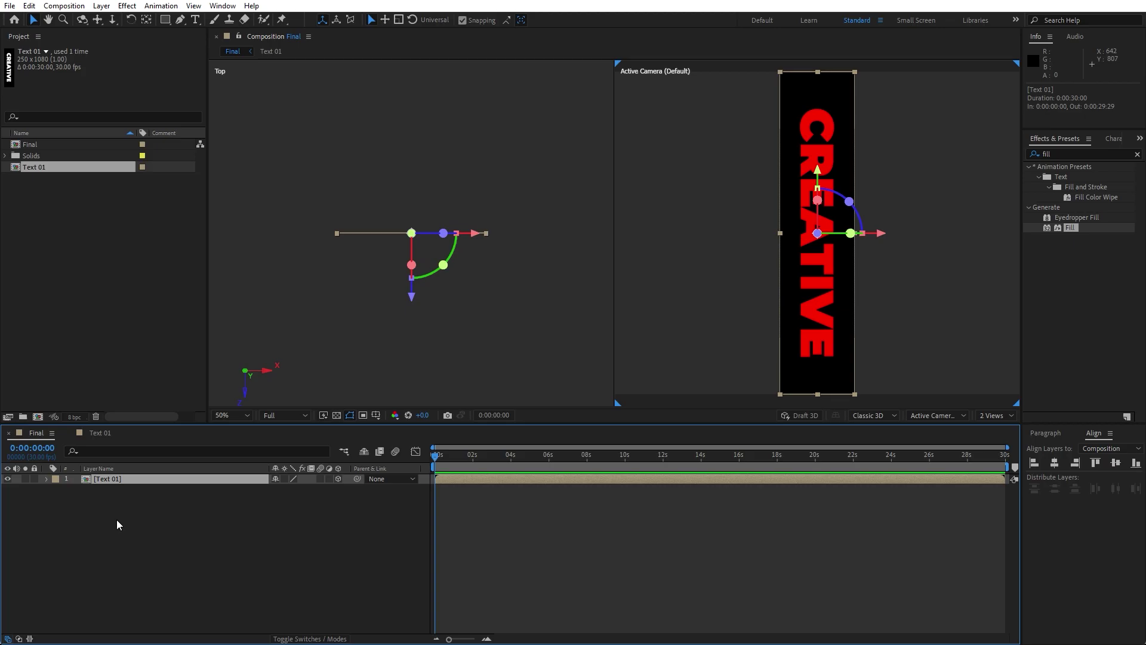
{"action": "left_click", "coordinate": [29, 5]}
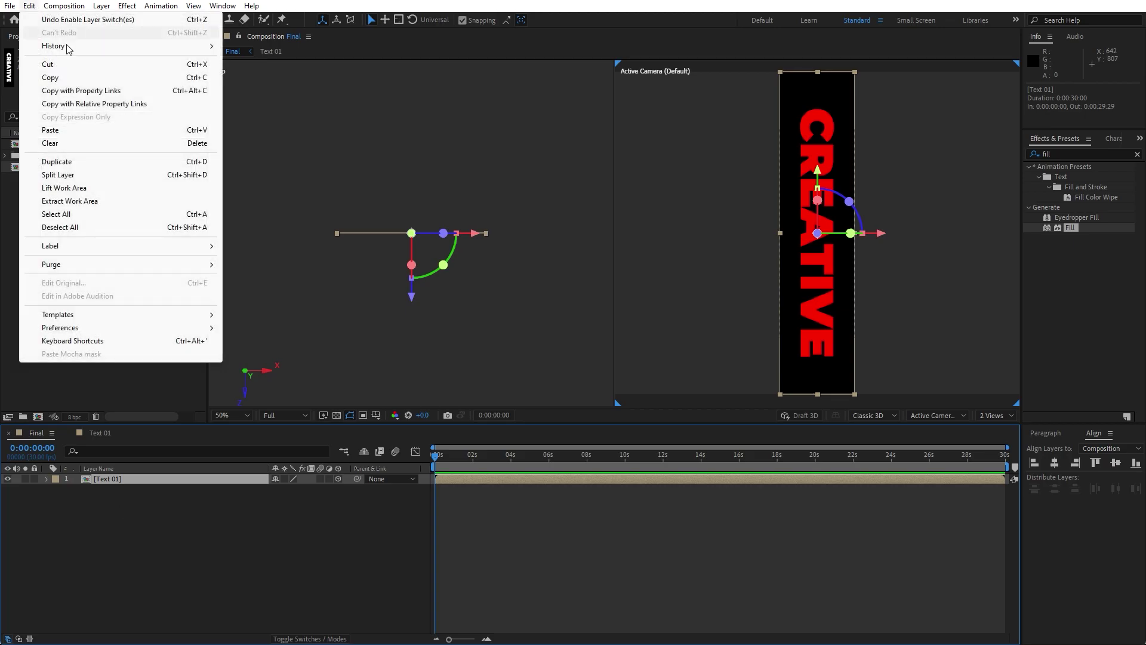
Duplicate Text 01, shift the copy's X position by +125 and set Y Rotation to 90°
{"action": "left_click", "coordinate": [95, 162]}
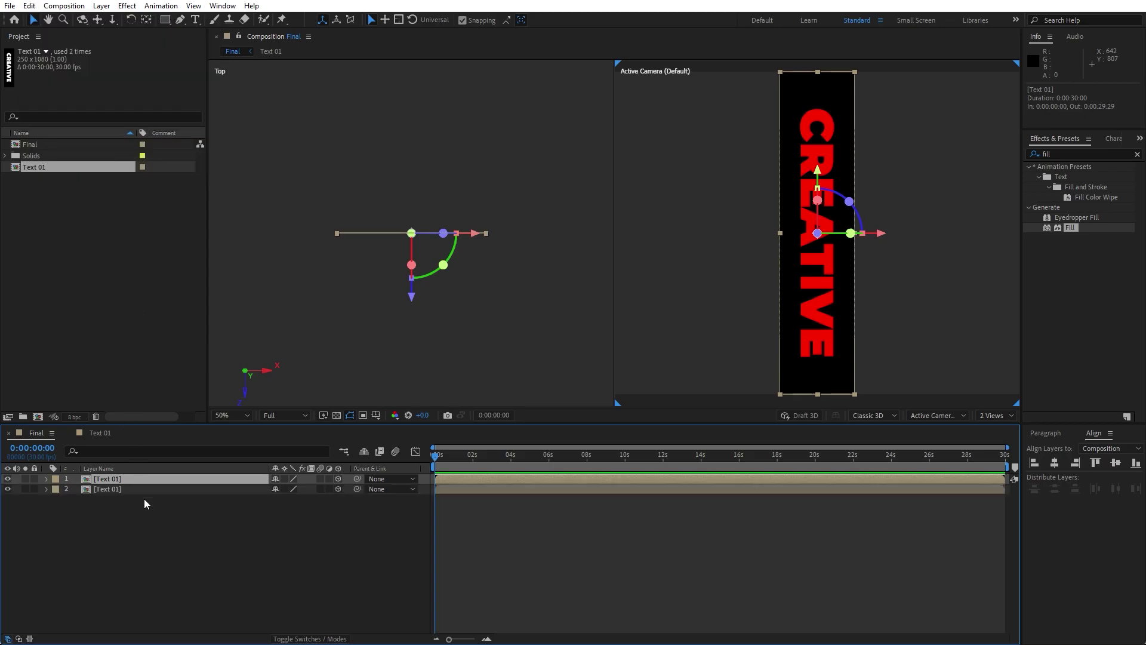
{"action": "key", "text": "p"}
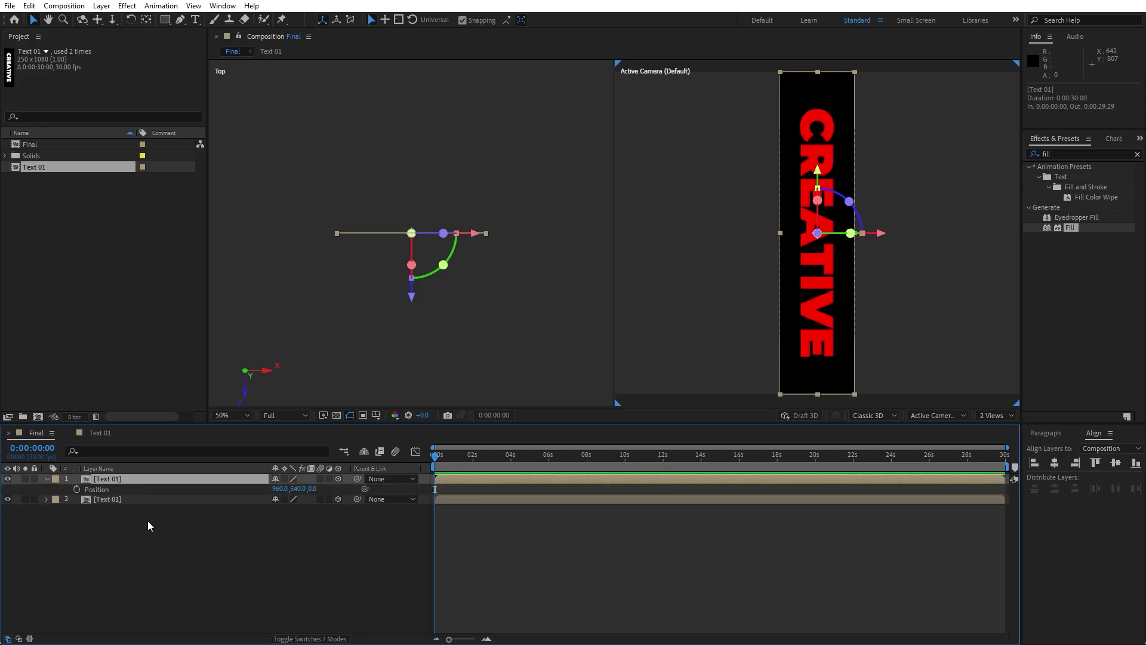
{"action": "left_click", "coordinate": [281, 488]}
{"action": "type", "text": "+125"}
{"action": "left_click", "coordinate": [216, 539]}
{"action": "left_click", "coordinate": [153, 480]}
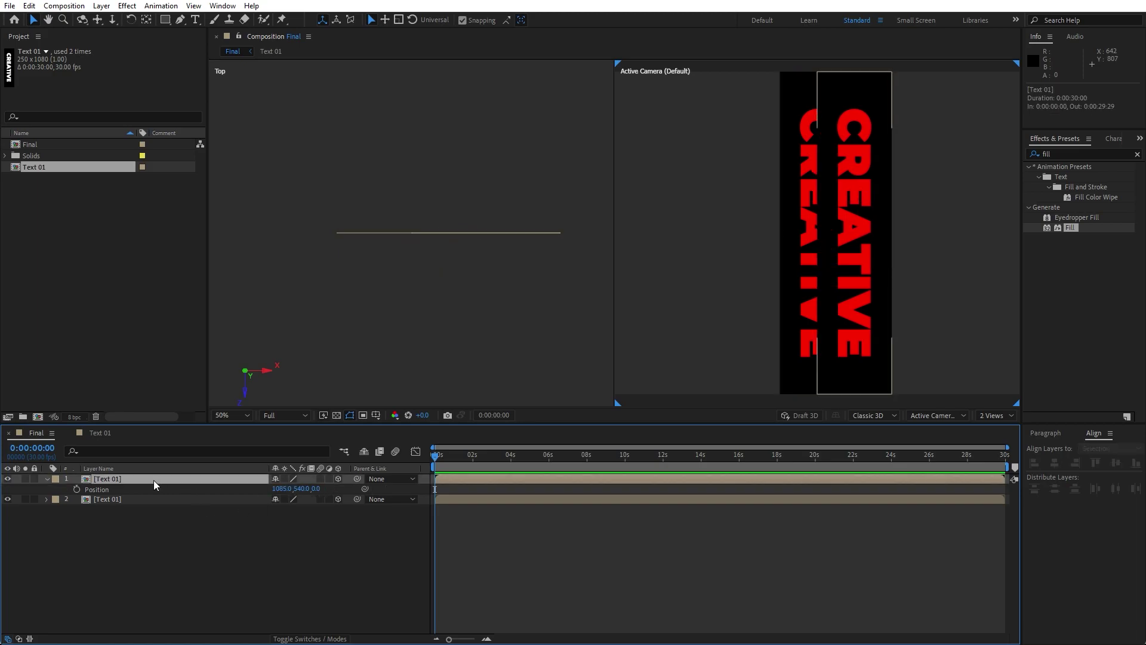
{"action": "key", "text": "r"}
{"action": "left_click", "coordinate": [289, 509]}
{"action": "type", "text": "90.0"}
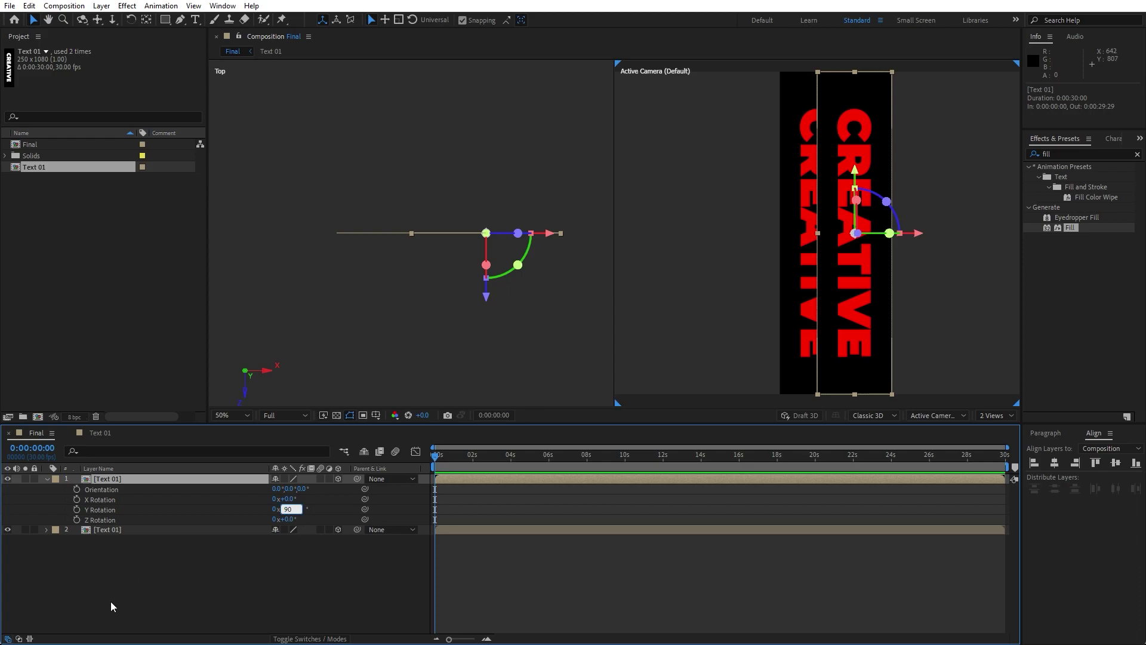
{"action": "left_click", "coordinate": [110, 600]}
{"action": "left_click", "coordinate": [47, 479]}
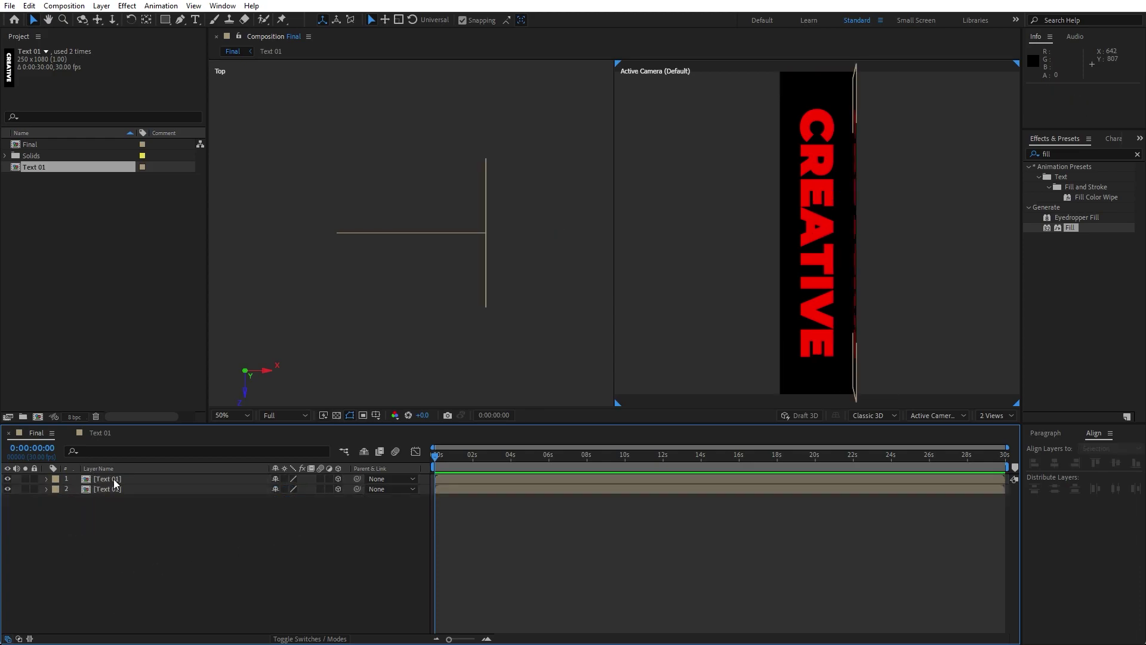
Duplicate the rotated side and move it by -250 on X to 835
{"action": "left_click", "coordinate": [114, 480]}
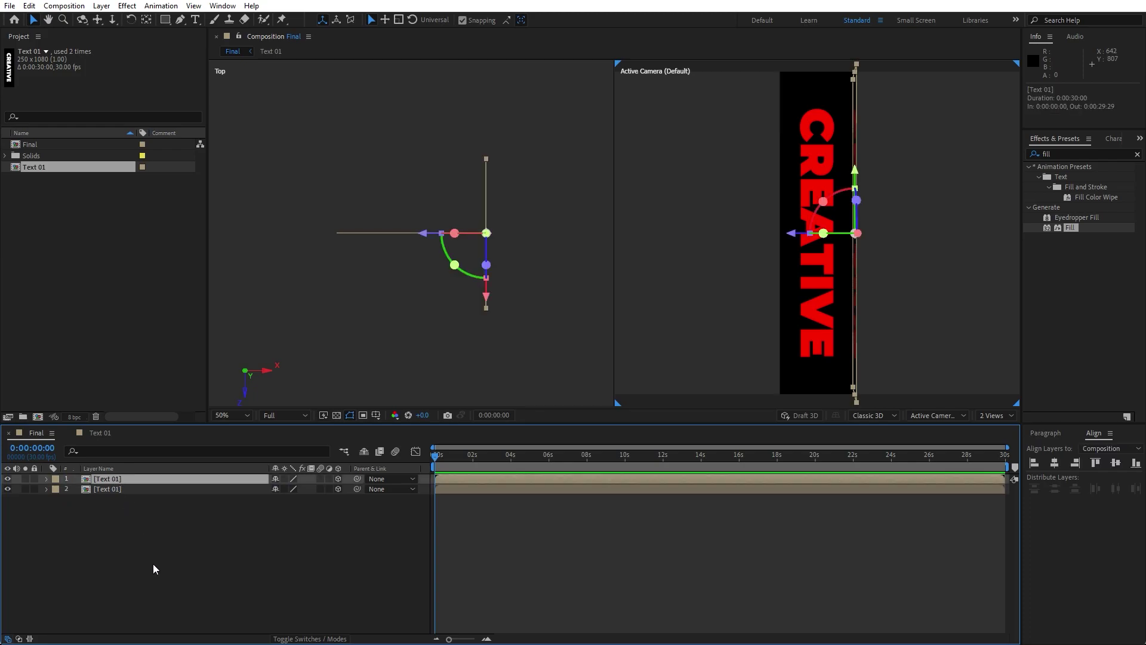
{"action": "key", "text": "ctrl+d"}
{"action": "key", "text": "p"}
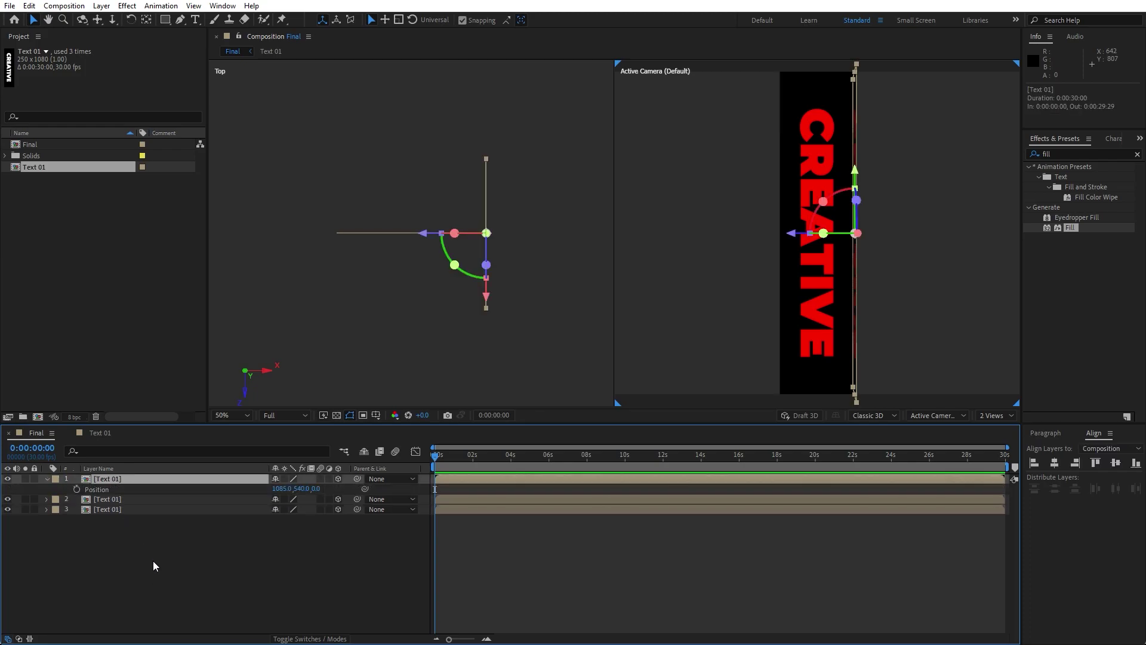
{"action": "left_click", "coordinate": [290, 489]}
{"action": "left_click", "coordinate": [291, 489]}
{"action": "type", "text": "-250"}
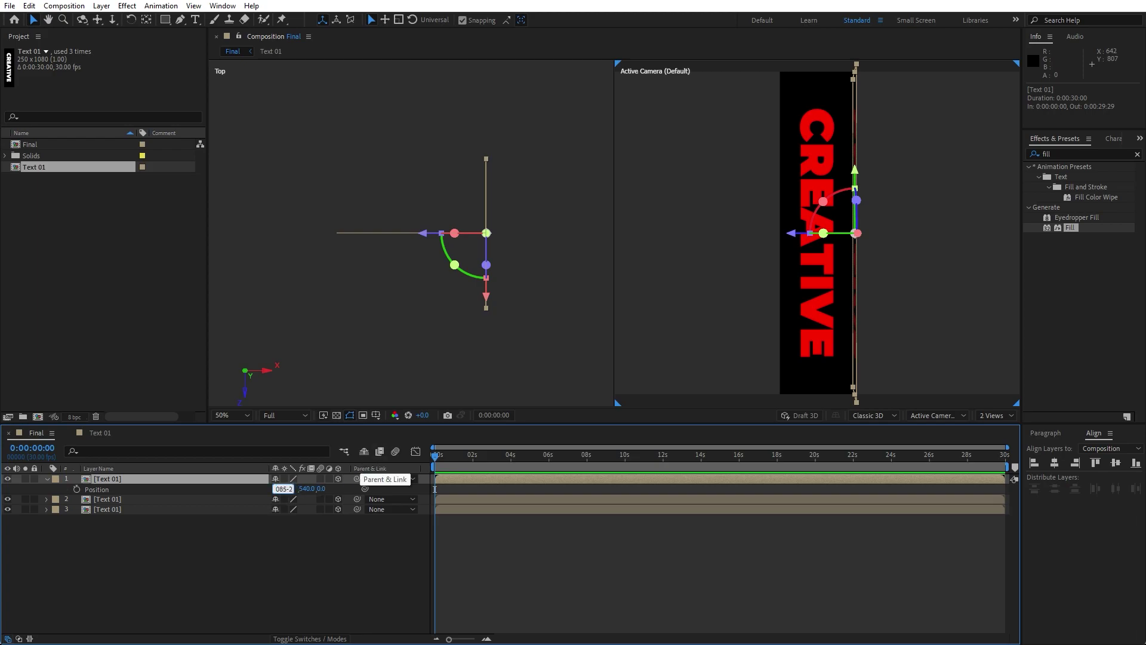
{"action": "left_click", "coordinate": [282, 552]}
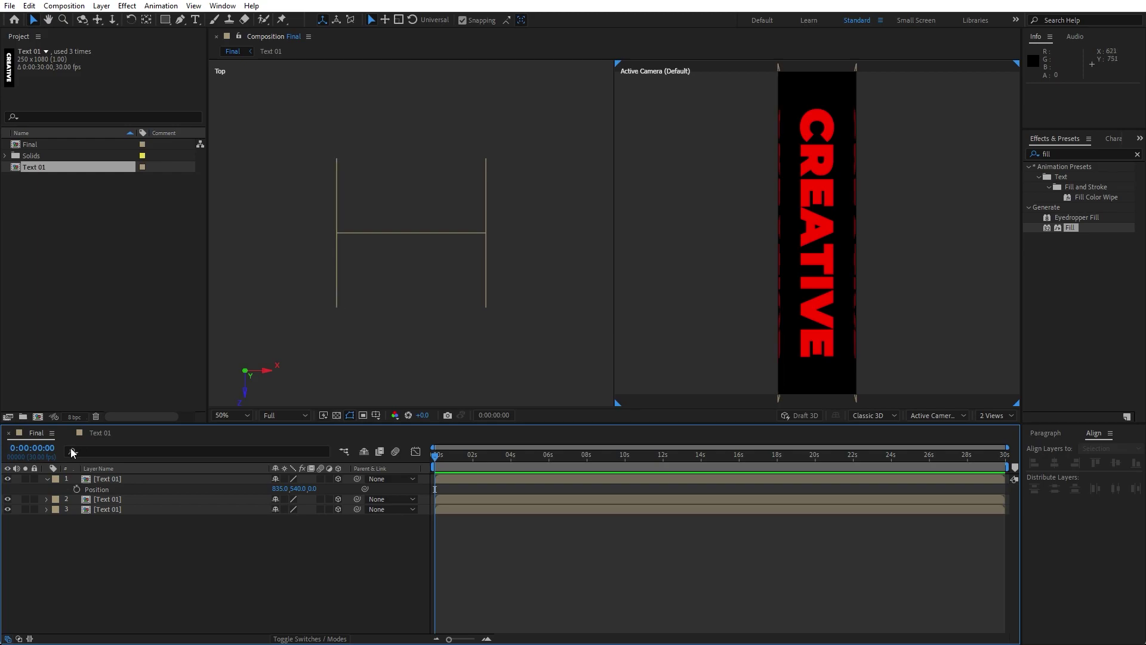
{"action": "left_click", "coordinate": [46, 480]}
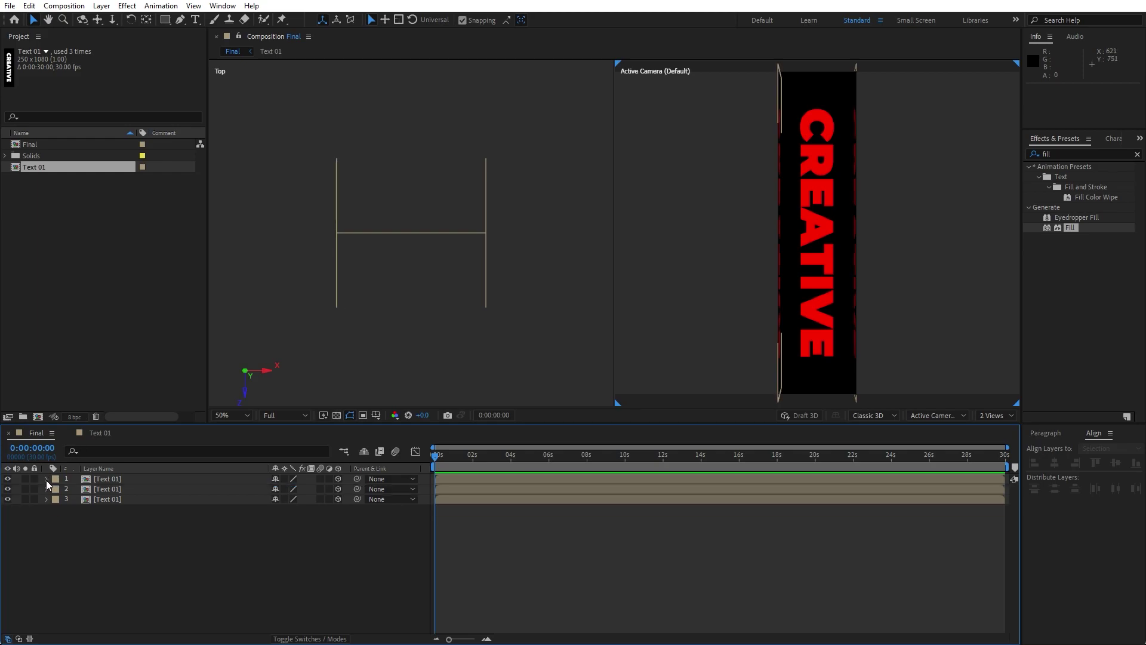
Duplicate layer 3 and set the new layer 4's Z position to -125
{"action": "left_click", "coordinate": [113, 503]}
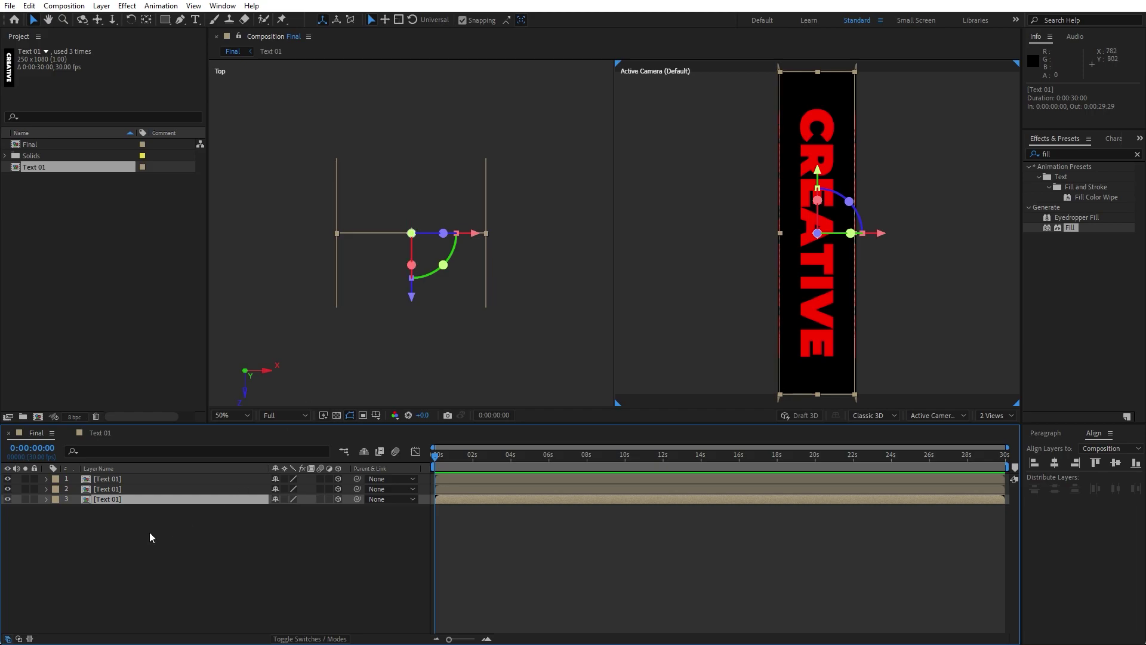
{"action": "key", "text": "ctrl+d"}
{"action": "left_click", "coordinate": [121, 510]}
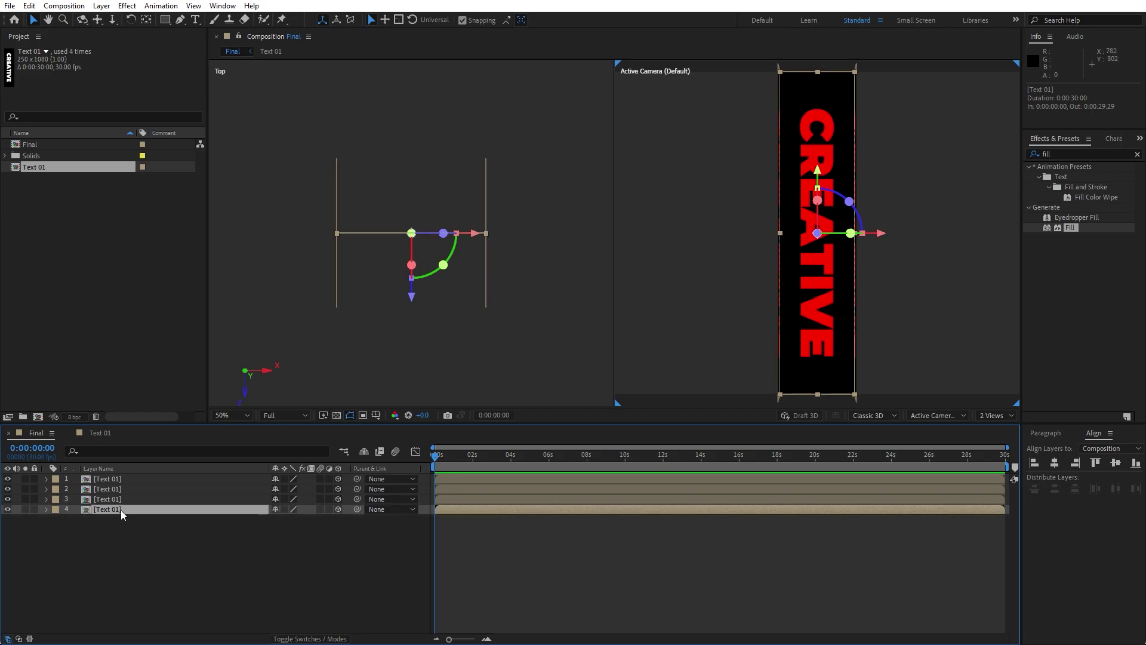
{"action": "key", "text": "p"}
{"action": "left_click", "coordinate": [313, 519]}
{"action": "type", "text": "-"}
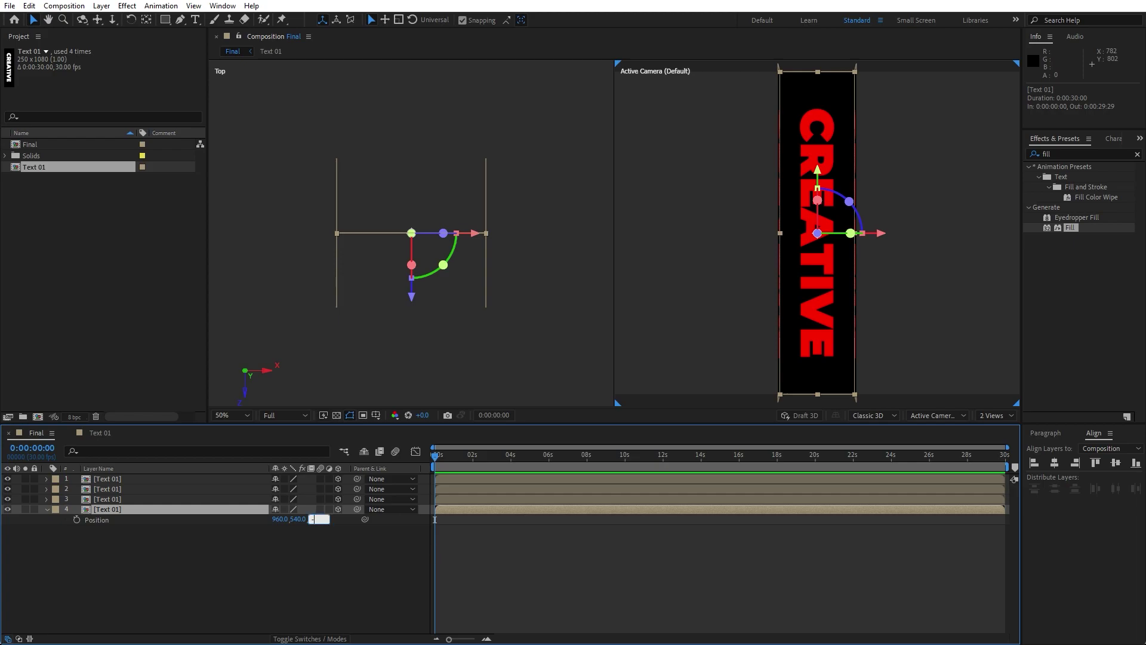
{"action": "type", "text": "125"}
{"action": "left_click", "coordinate": [348, 574]}
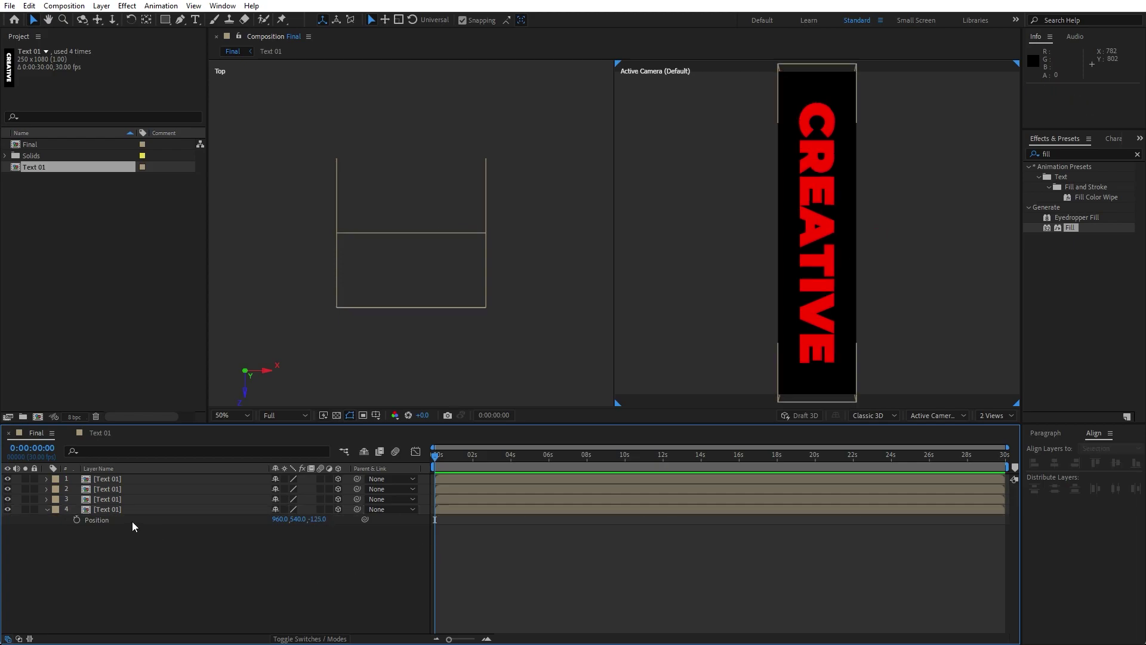
Set layer 3's Z position to 125 and collapse the layers
{"action": "left_click", "coordinate": [112, 500]}
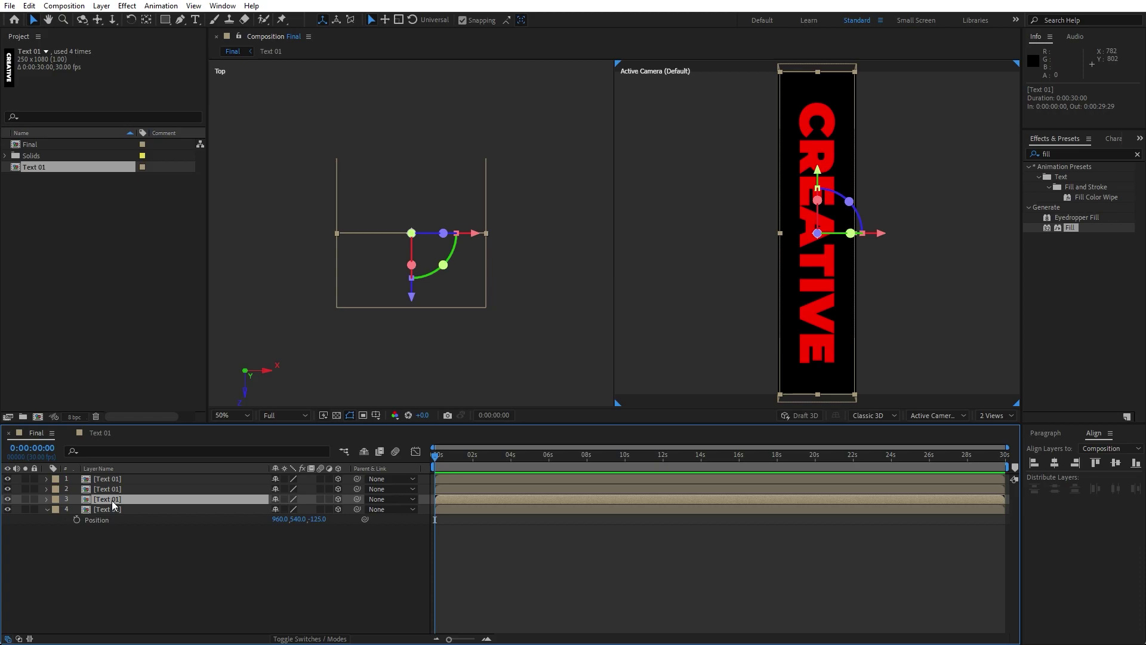
{"action": "key", "text": "p"}
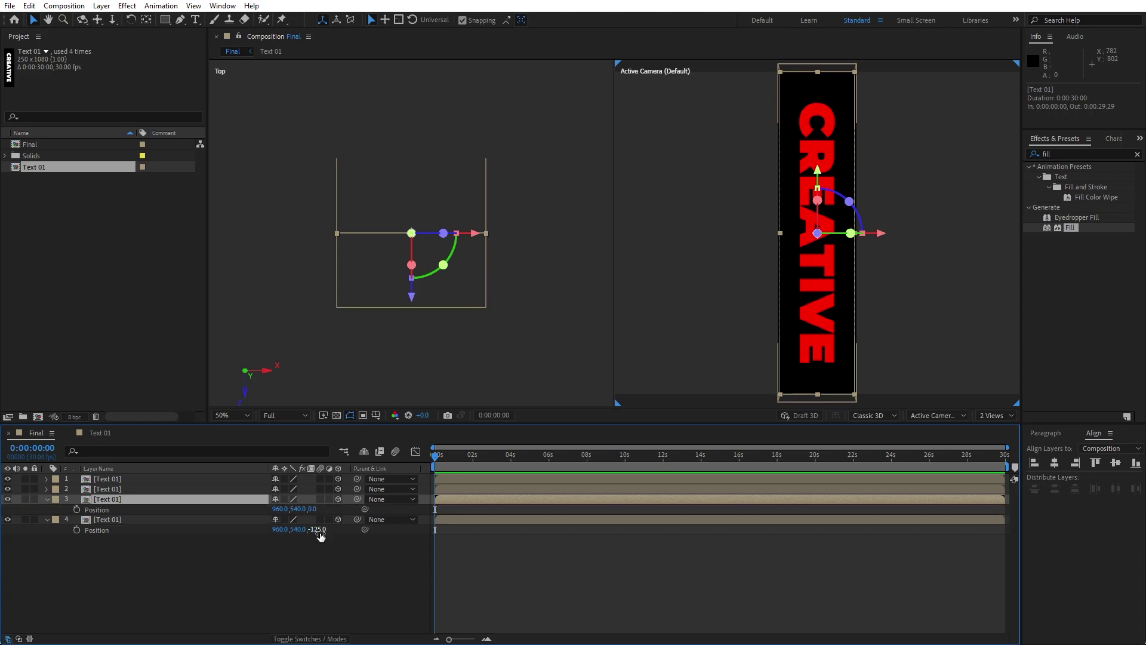
{"action": "left_click", "coordinate": [313, 510]}
{"action": "type", "text": "125"}
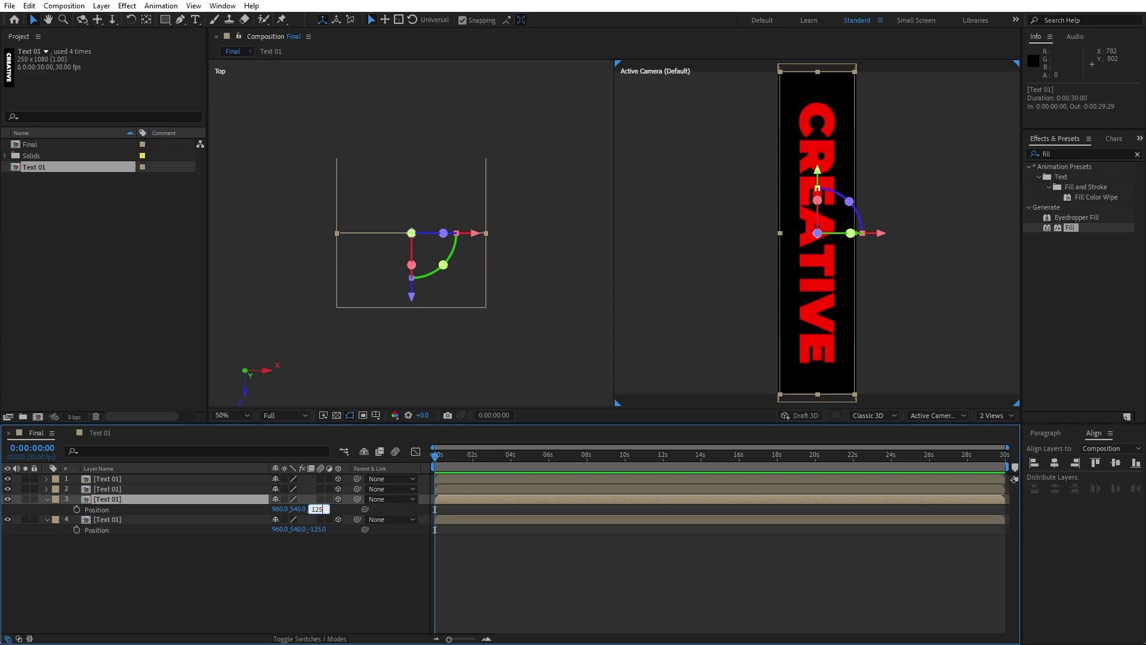
{"action": "left_click", "coordinate": [289, 589]}
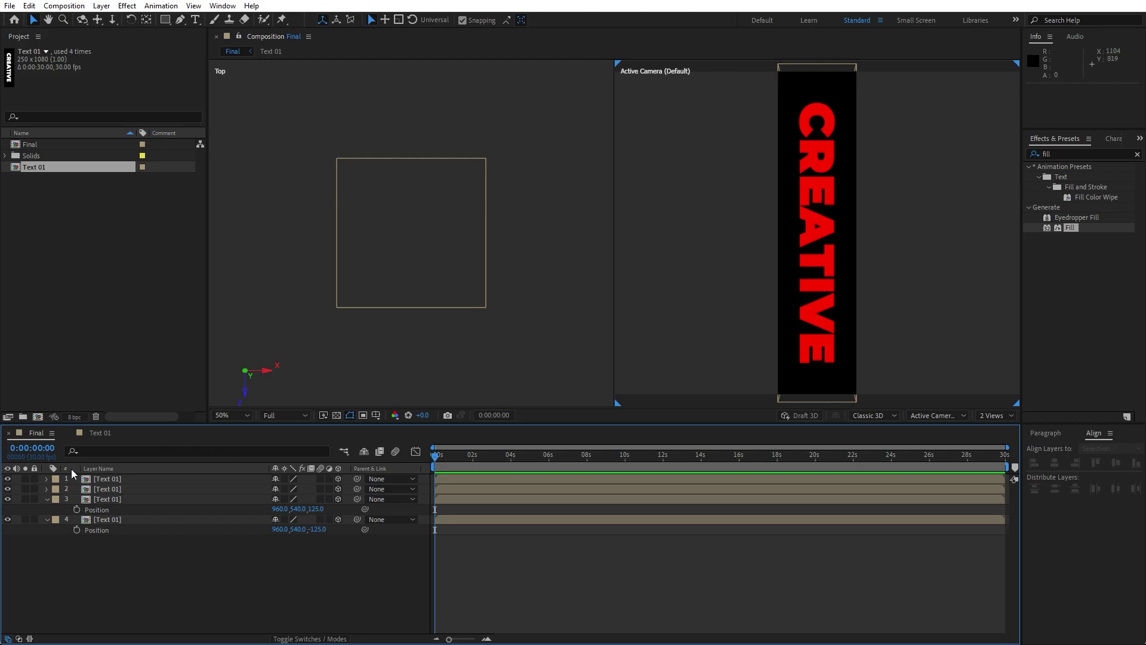
{"action": "left_click", "coordinate": [47, 500]}
{"action": "left_click", "coordinate": [47, 509]}
{"action": "left_click", "coordinate": [994, 415]}
Return to a single camera view and add a camera with default settings
{"action": "left_click", "coordinate": [999, 428]}
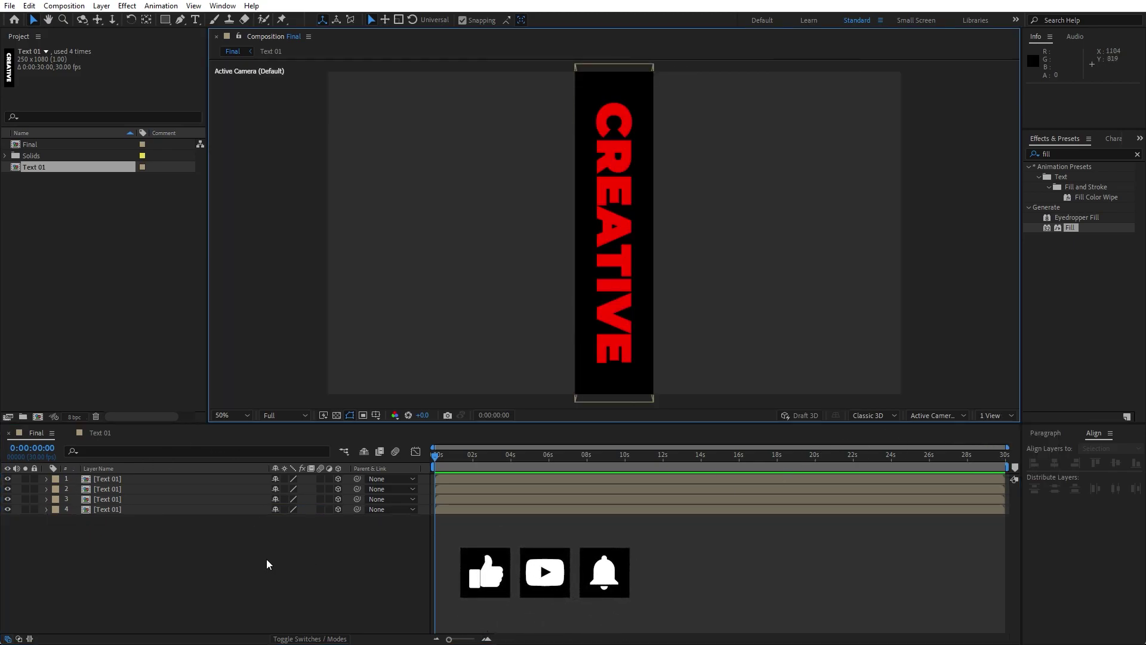
{"action": "right_click", "coordinate": [192, 578]}
{"action": "mouse_move", "coordinate": [242, 430]}
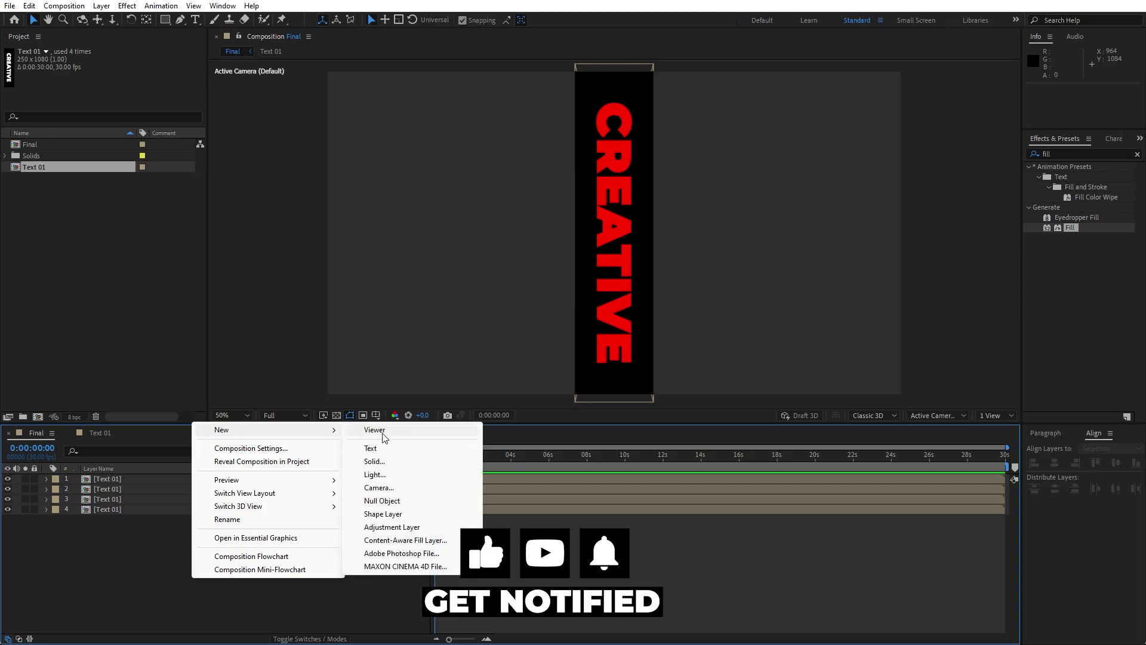
{"action": "left_click", "coordinate": [401, 486]}
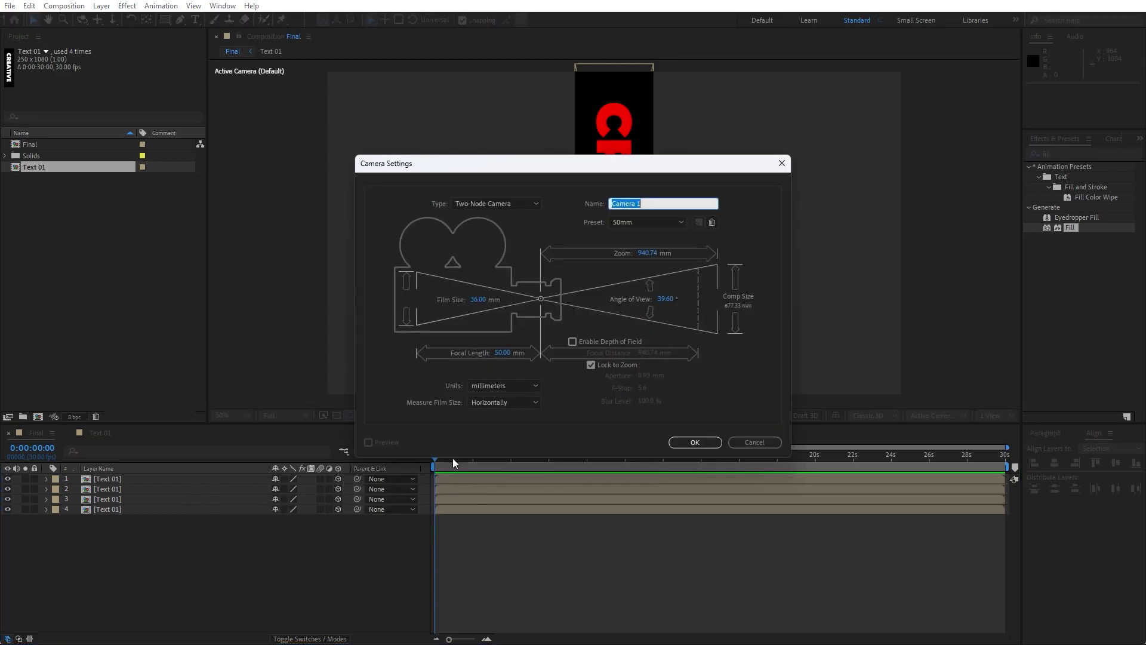
{"action": "left_click", "coordinate": [695, 443]}
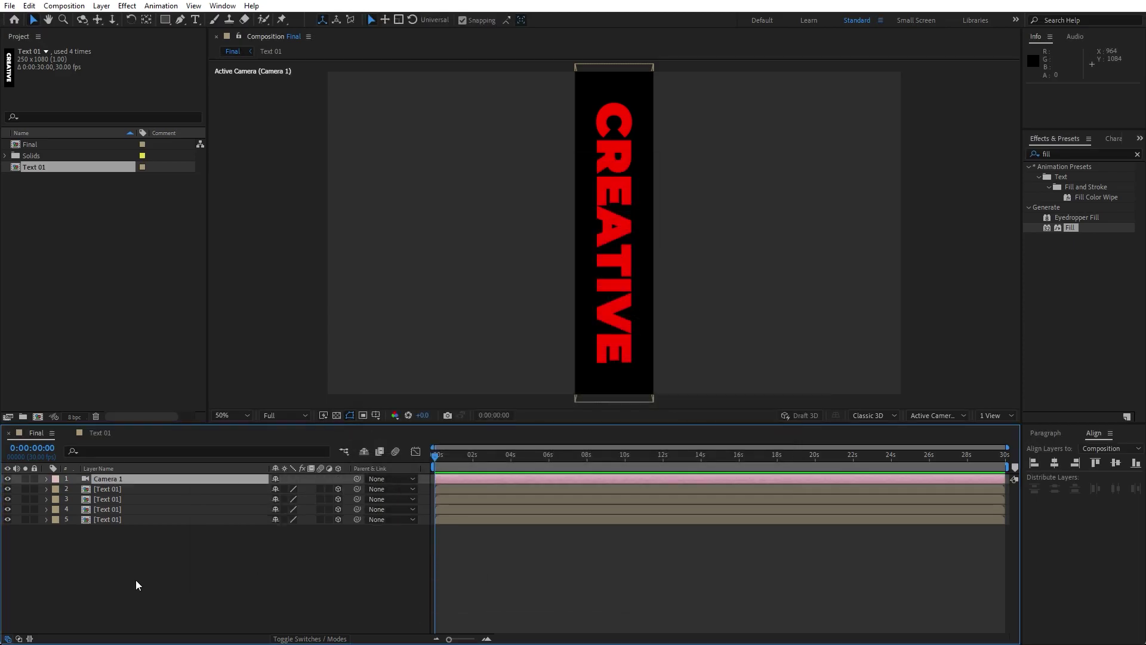
Add a null object layer named Controller
{"action": "right_click", "coordinate": [175, 594]}
{"action": "mouse_move", "coordinate": [254, 448]}
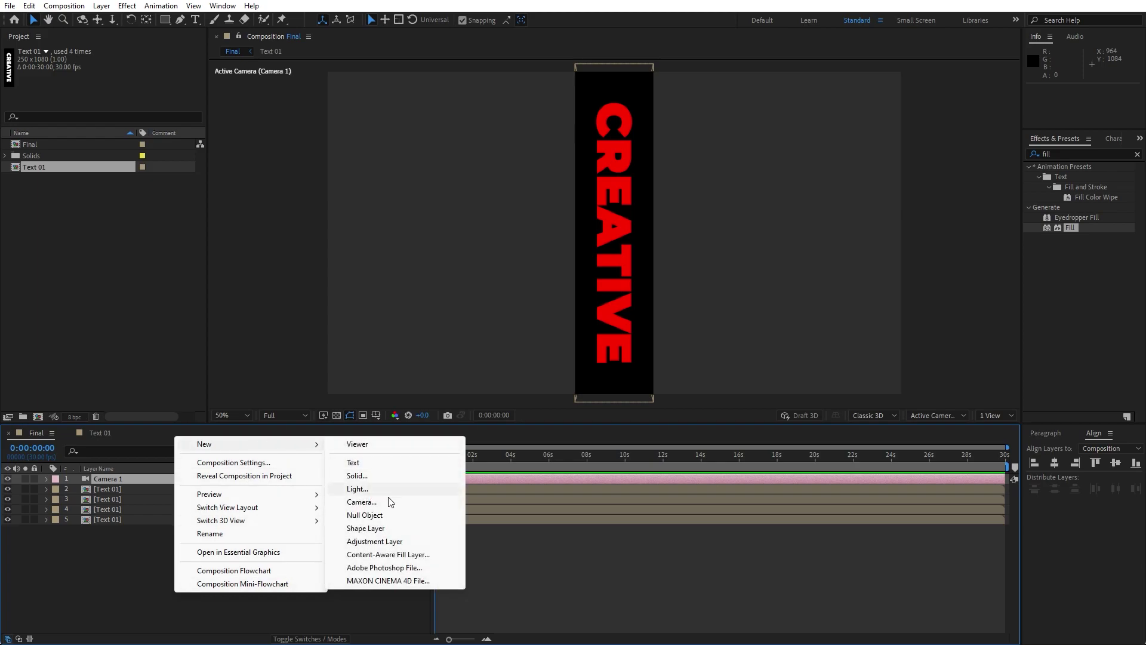
{"action": "left_click", "coordinate": [379, 518]}
{"action": "key", "text": "Return"}
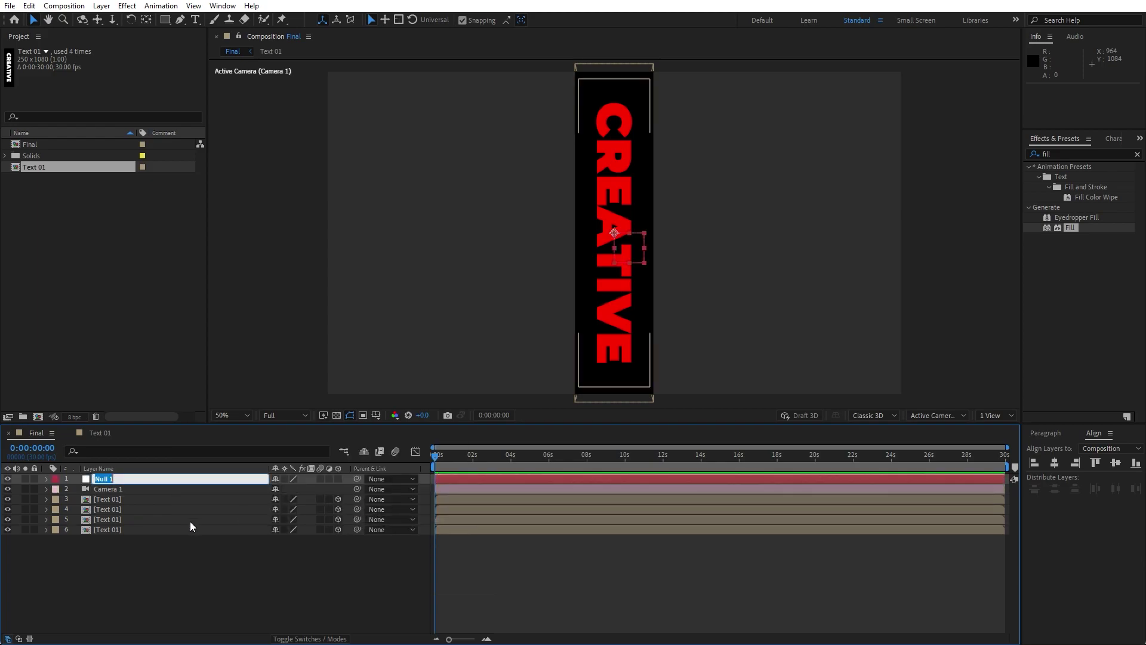
{"action": "type", "text": "Controller"}
{"action": "left_click", "coordinate": [142, 559]}
Parent the four Text 01 layers to the Controller null
{"action": "left_click_drag", "start_coordinate": [126, 553], "coordinate": [116, 500]}
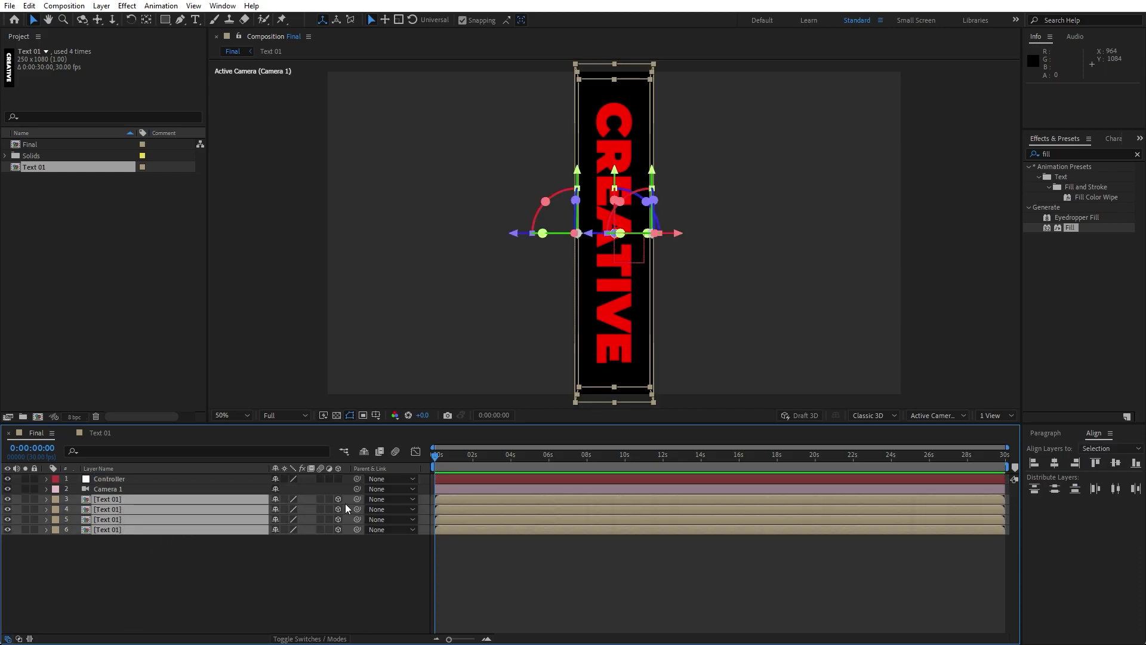
{"action": "left_click_drag", "start_coordinate": [356, 499], "coordinate": [119, 479]}
{"action": "left_click", "coordinate": [131, 571]}
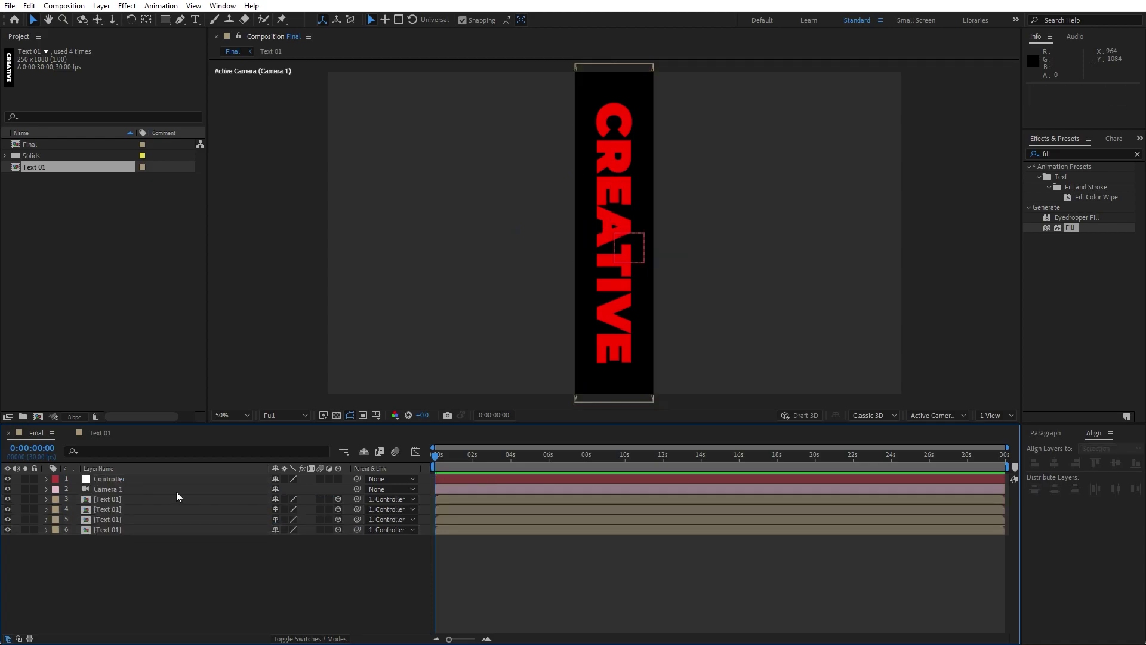
{"action": "left_click", "coordinate": [41, 166]}
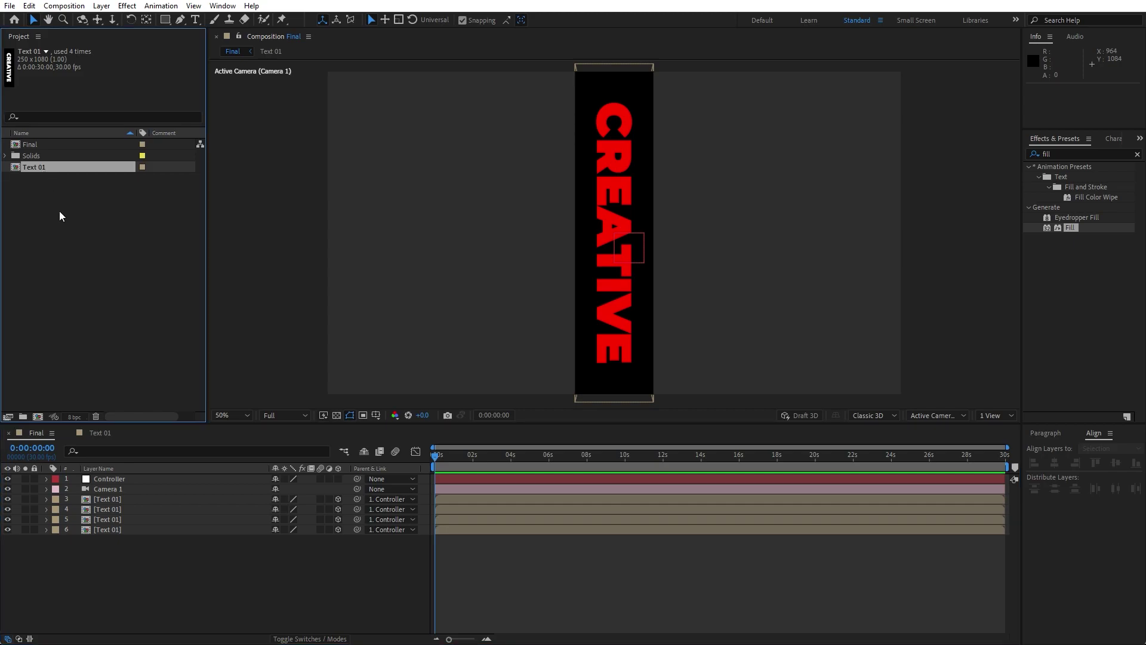
Duplicate the Text 01 comp as Text 02 and make it layers 3 and 4's source
{"action": "key", "text": "ctrl+d"}
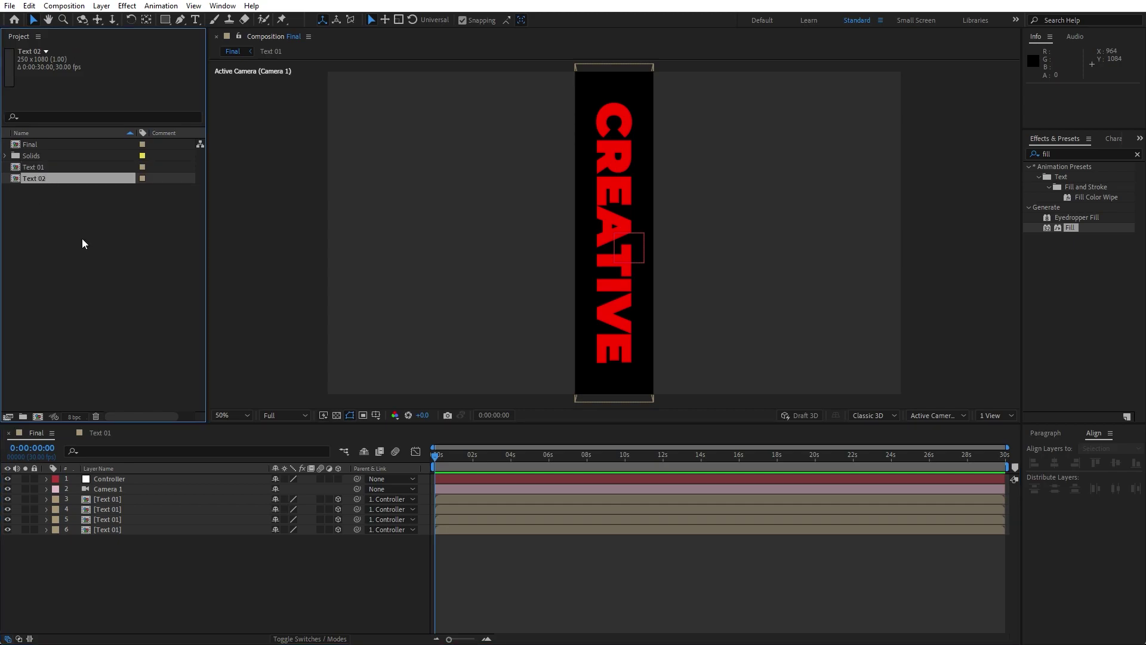
{"action": "left_click", "coordinate": [116, 500]}
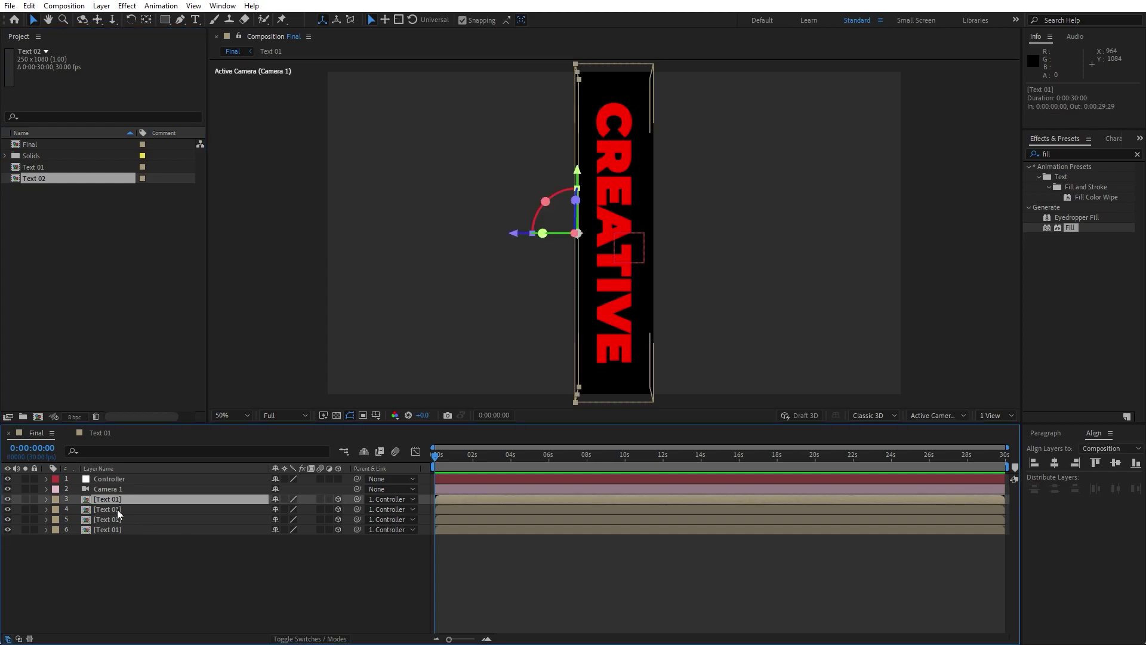
{"action": "left_click", "coordinate": [117, 510], "text": "shift"}
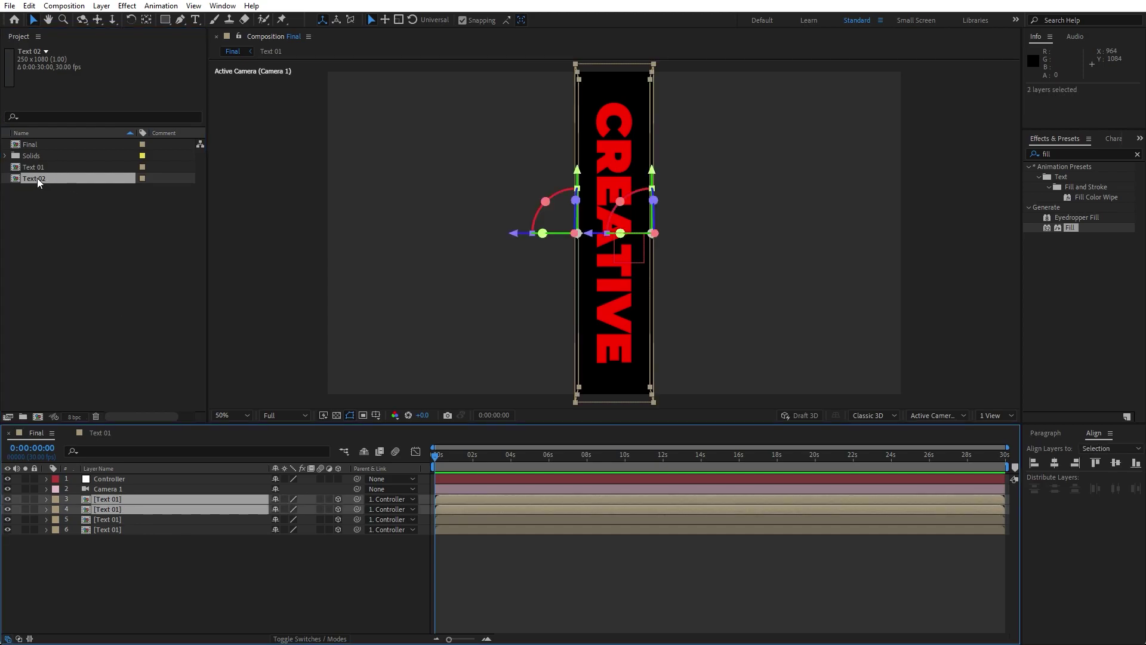
{"action": "left_click_drag", "start_coordinate": [33, 178], "coordinate": [116, 503]}
{"action": "left_click", "coordinate": [120, 558]}
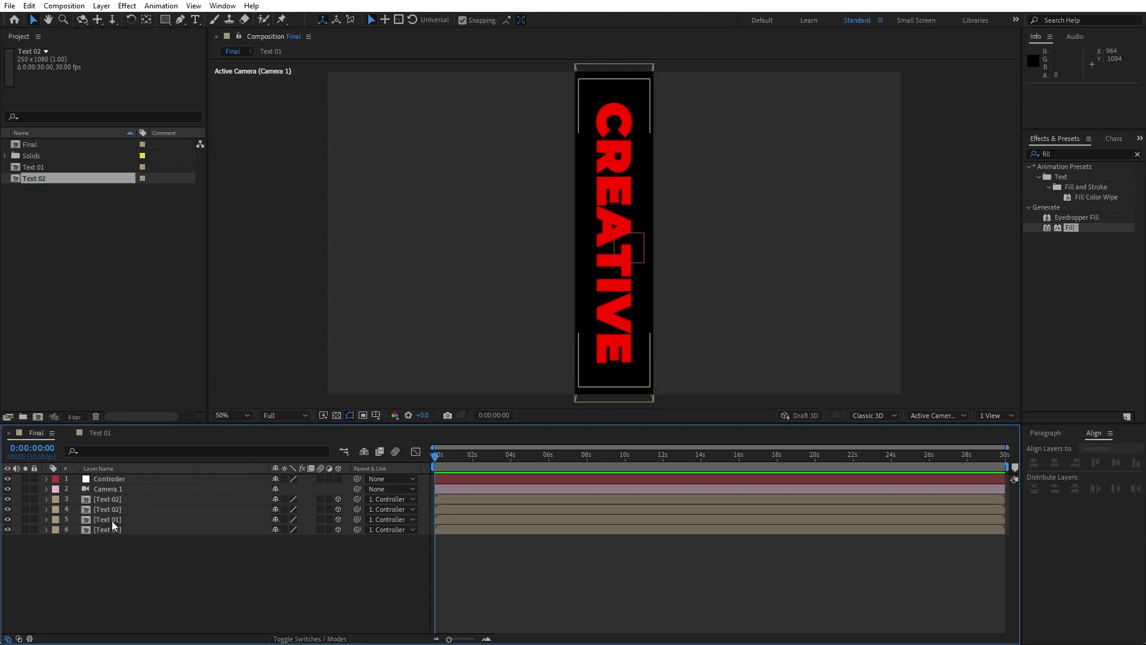
Set Text 02's Background fill colour to white (FFFFFF)
{"action": "double_click", "coordinate": [112, 509]}
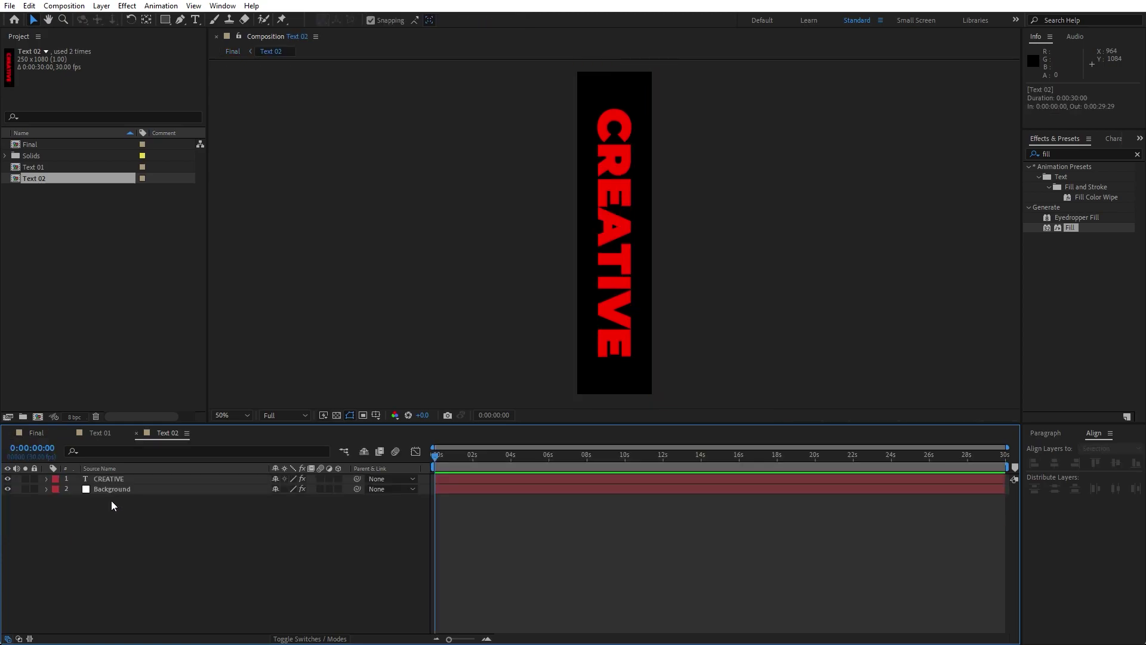
{"action": "left_click", "coordinate": [112, 490]}
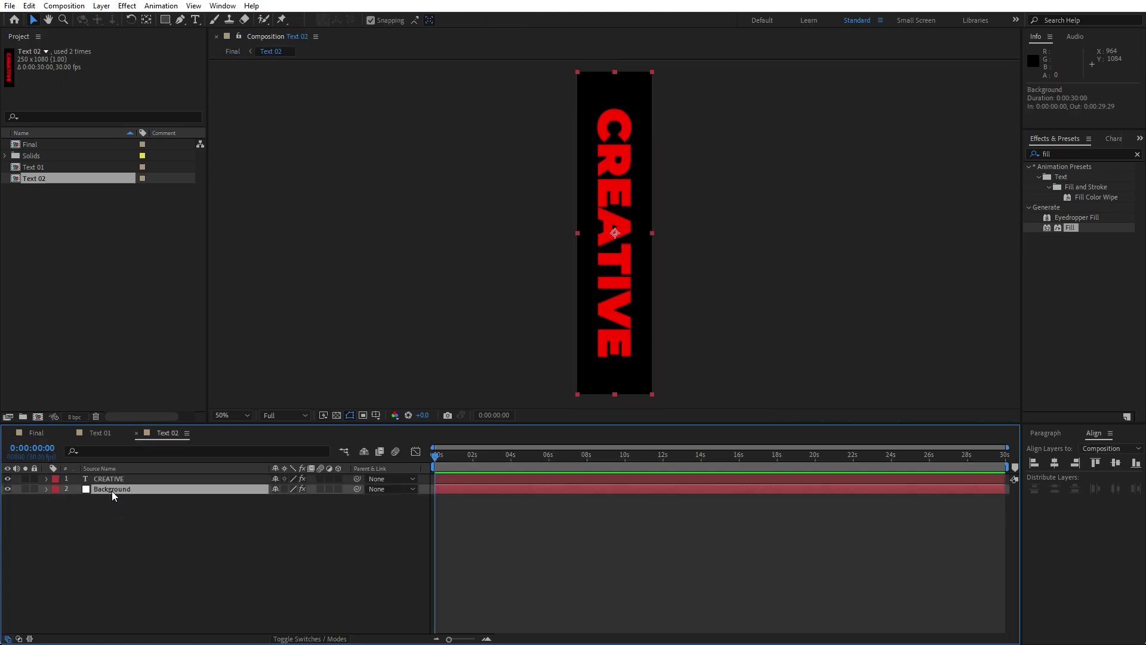
{"action": "key", "text": "F3"}
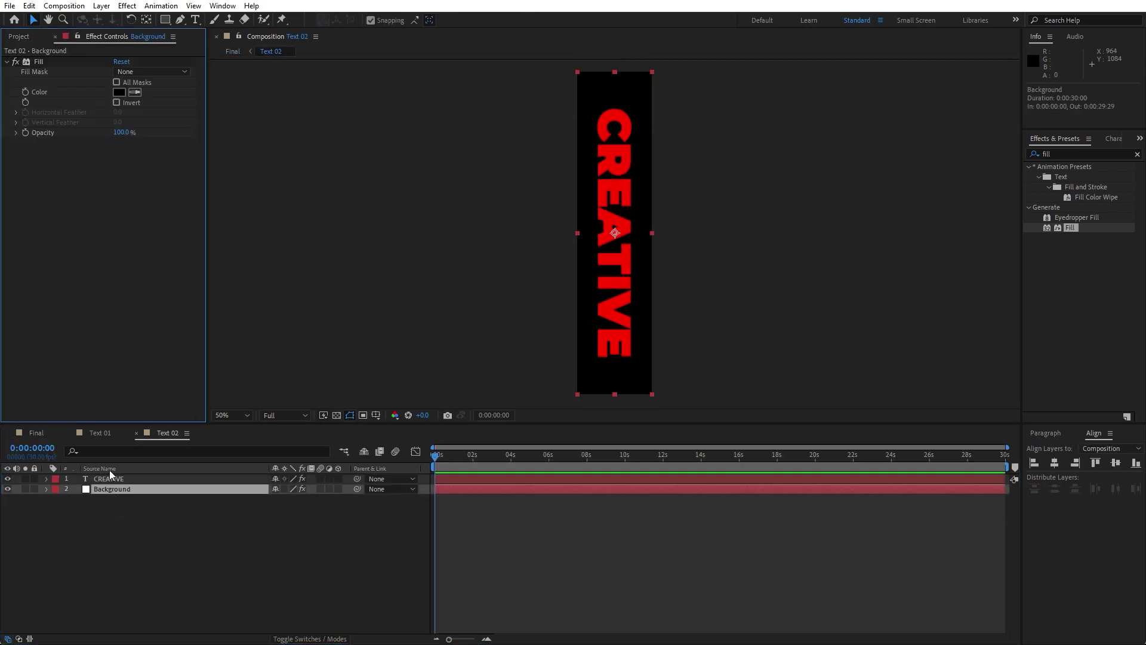
{"action": "left_click", "coordinate": [119, 92]}
{"action": "left_click_drag", "start_coordinate": [755, 520], "coordinate": [696, 437]}
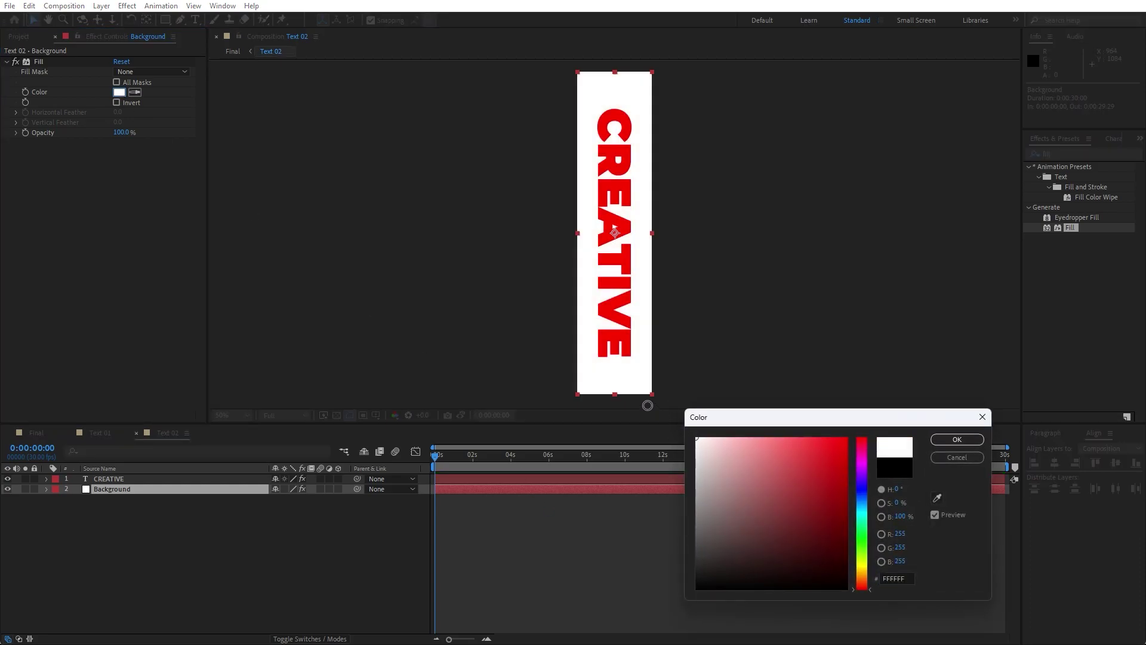
{"action": "left_click", "coordinate": [946, 443]}
{"action": "left_click", "coordinate": [41, 432]}
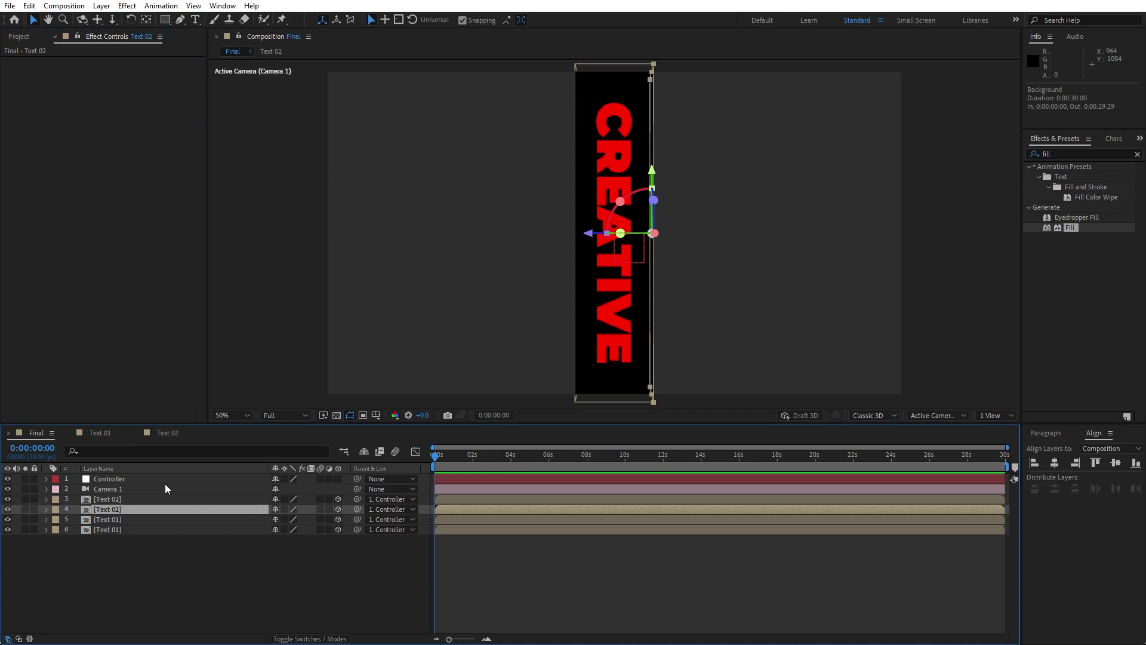
Make the Controller layer 3D and set its Y orientation to 350°
{"action": "left_click", "coordinate": [114, 479]}
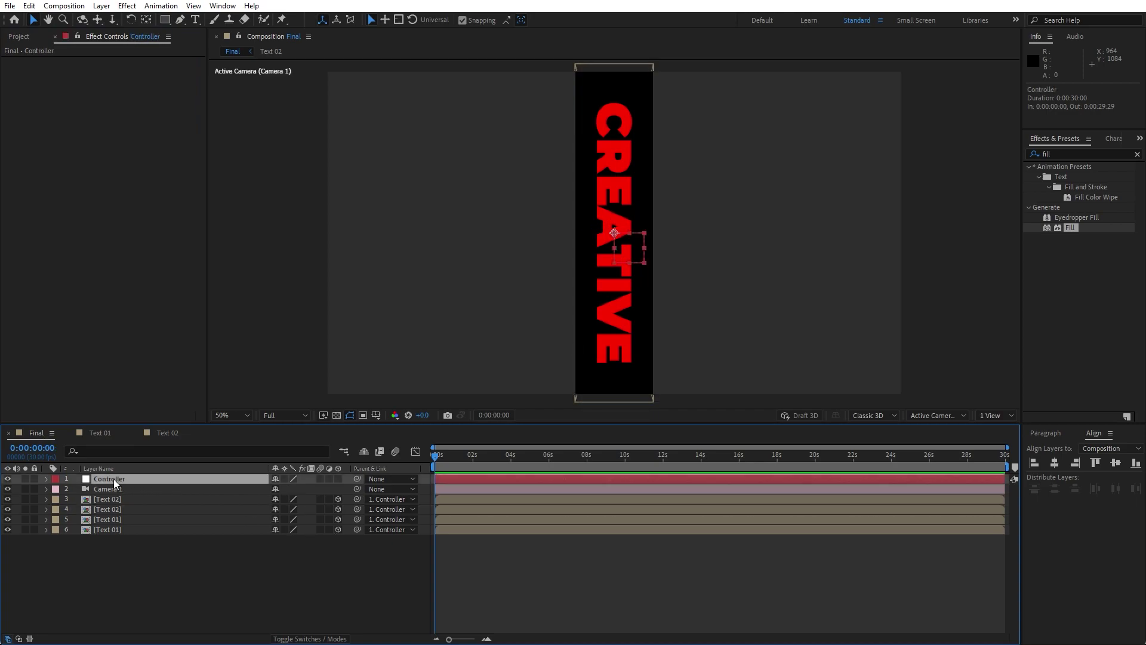
{"action": "key", "text": "p"}
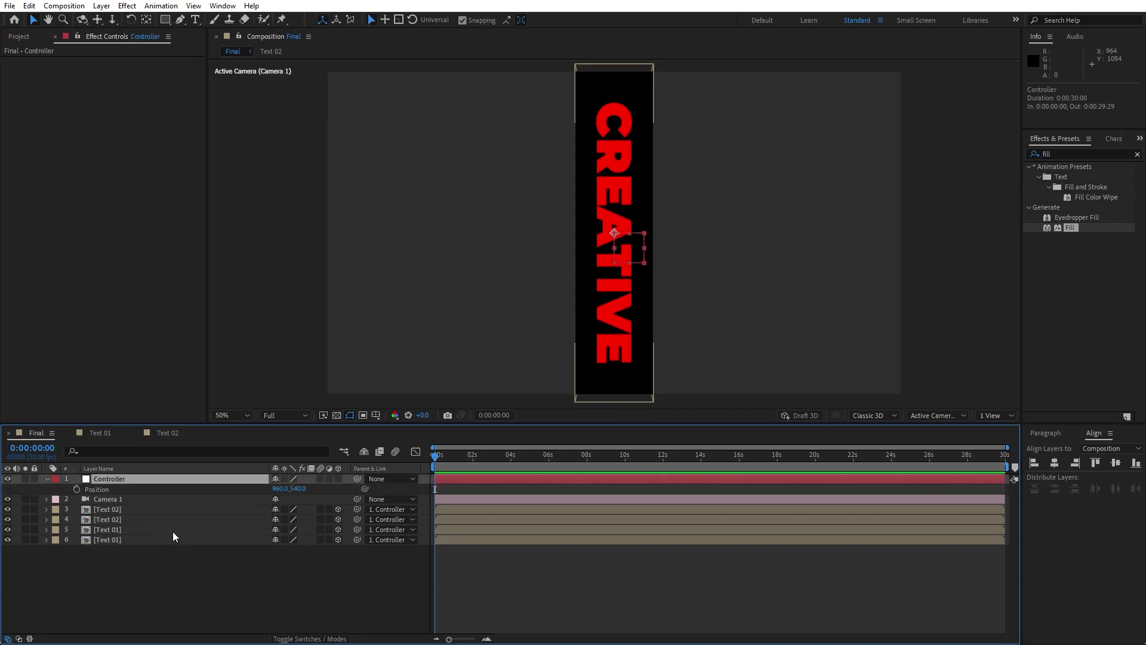
{"action": "left_click", "coordinate": [338, 479]}
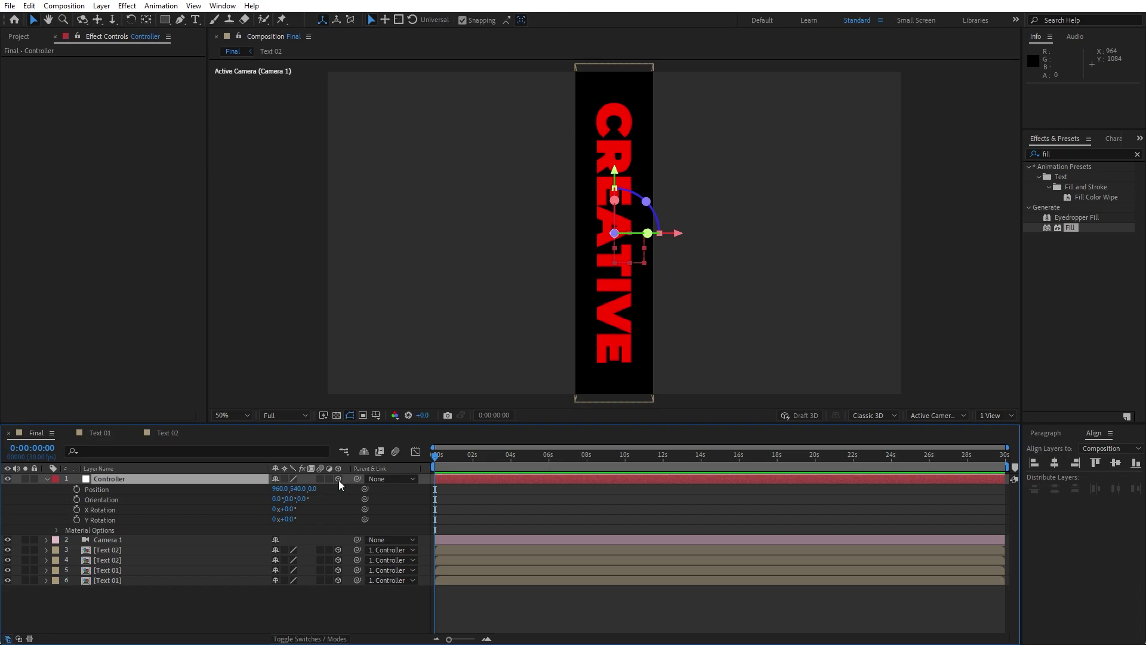
{"action": "left_click", "coordinate": [289, 498]}
{"action": "type", "text": "350"}
{"action": "left_click", "coordinate": [236, 614]}
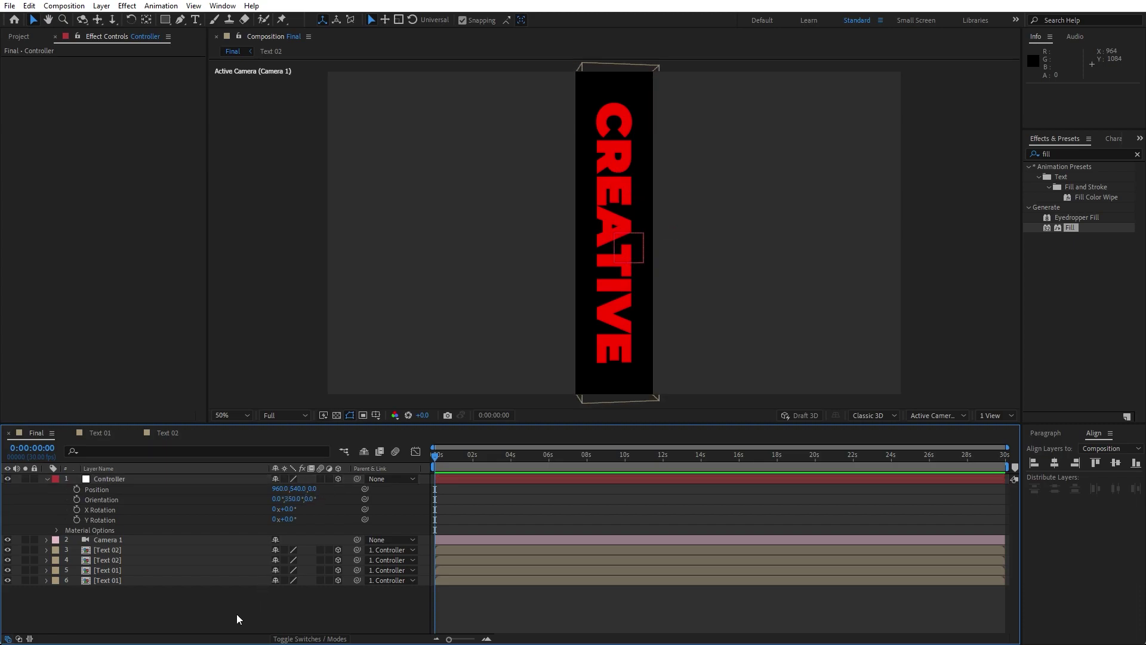
Set Controller's X Rotation to -20° and Y Rotation to 20°
{"action": "left_click", "coordinate": [124, 478]}
{"action": "key", "text": "p"}
{"action": "key", "text": "r"}
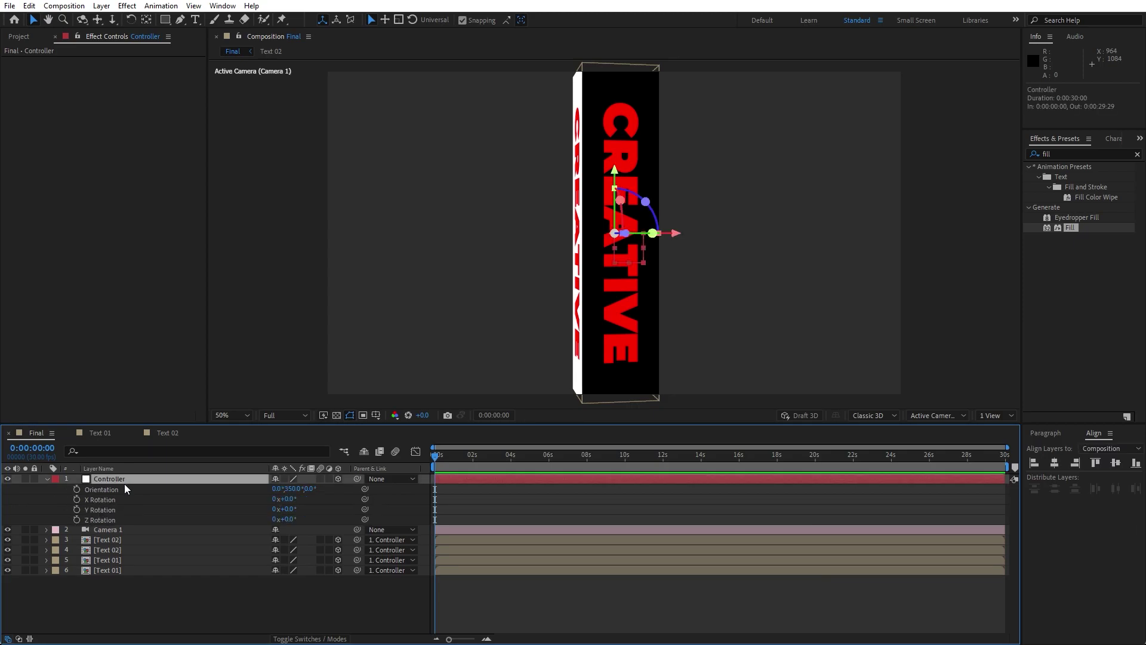
{"action": "left_click", "coordinate": [288, 499]}
{"action": "type", "text": "-20"}
{"action": "key", "text": "Return"}
{"action": "left_click", "coordinate": [284, 509]}
{"action": "type", "text": "2"}
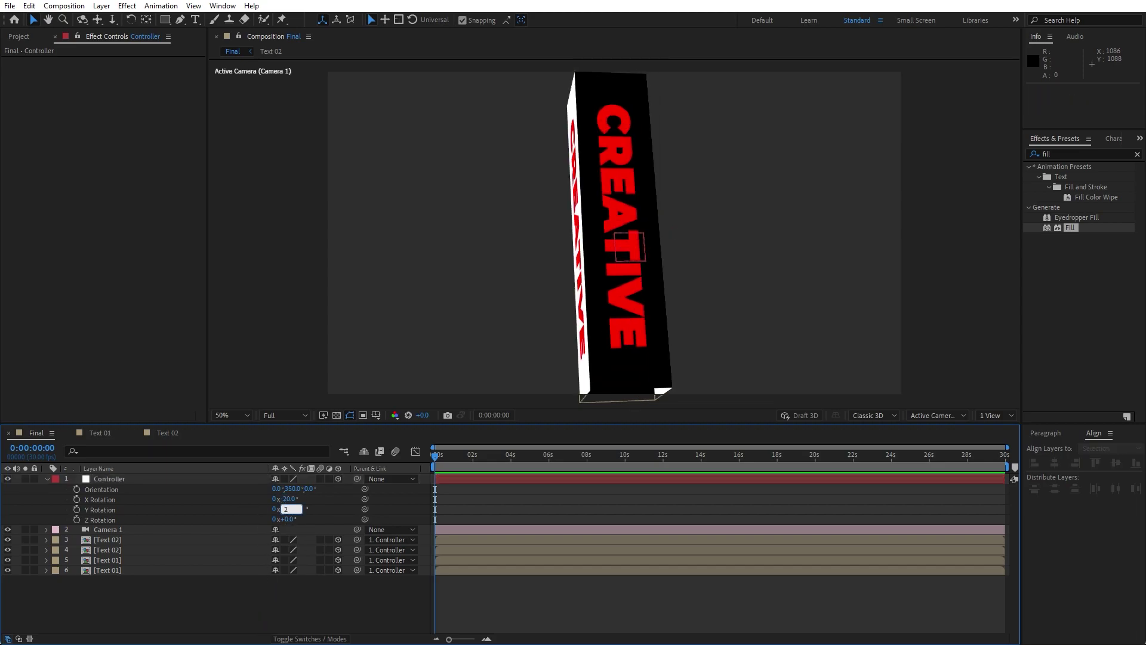
{"action": "type", "text": "0"}
{"action": "key", "text": "Return"}
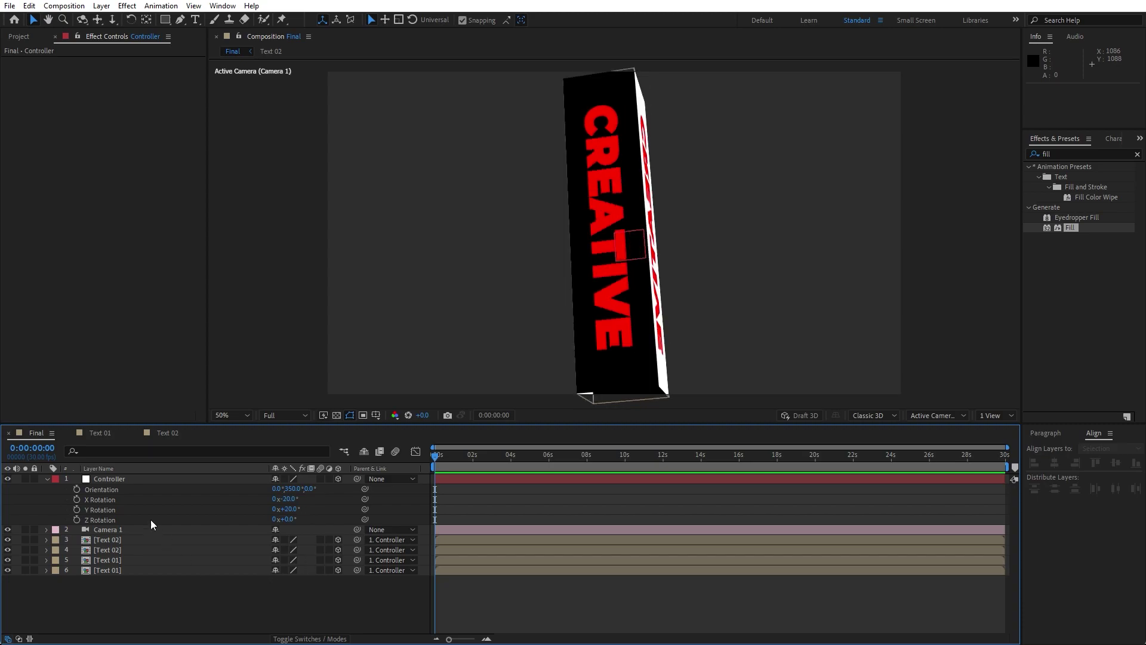
Lower the Controller's Z position to bring the column closer to the camera
{"action": "left_click", "coordinate": [123, 478]}
{"action": "key", "text": "p"}
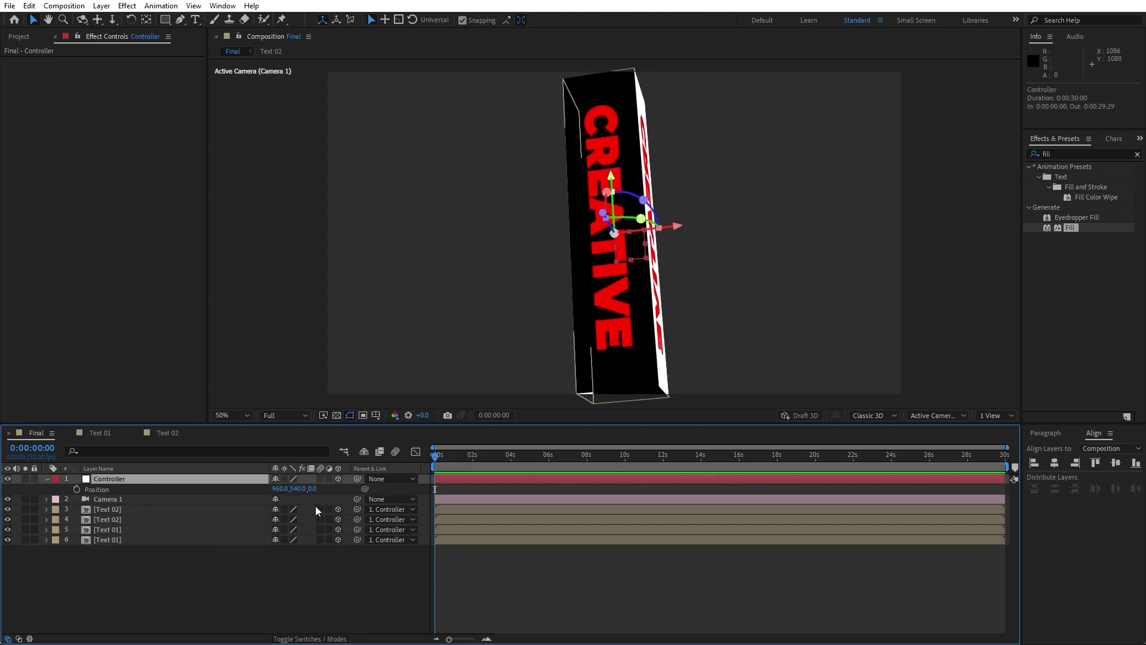
{"action": "left_click_drag", "start_coordinate": [311, 491], "coordinate": [299, 488]}
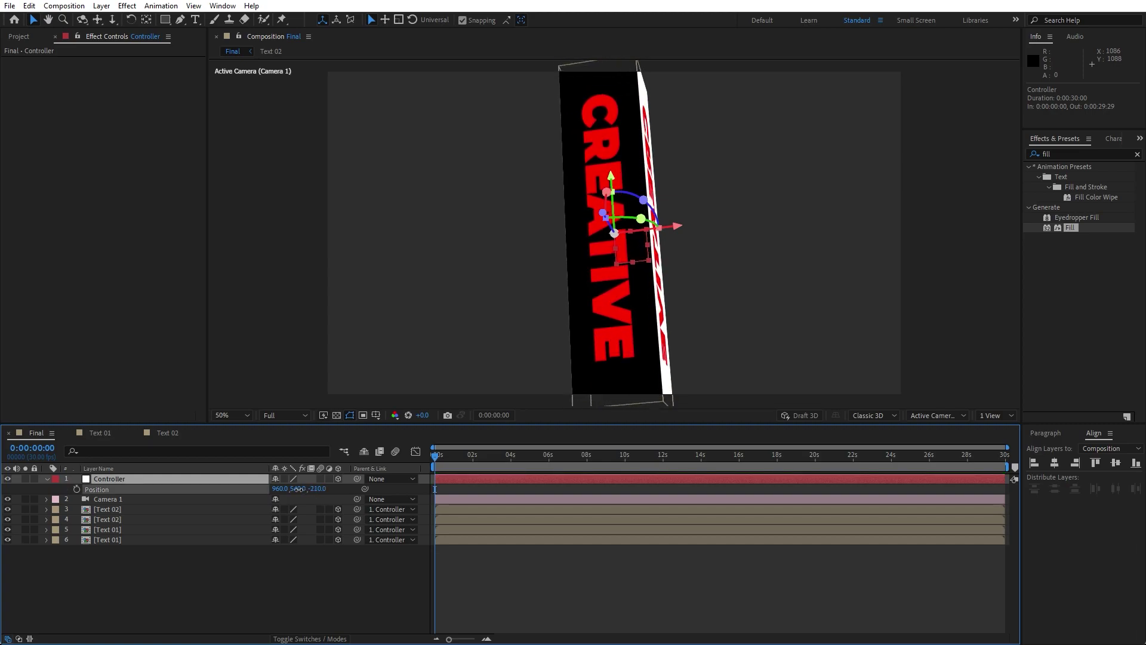
{"action": "left_click", "coordinate": [46, 479]}
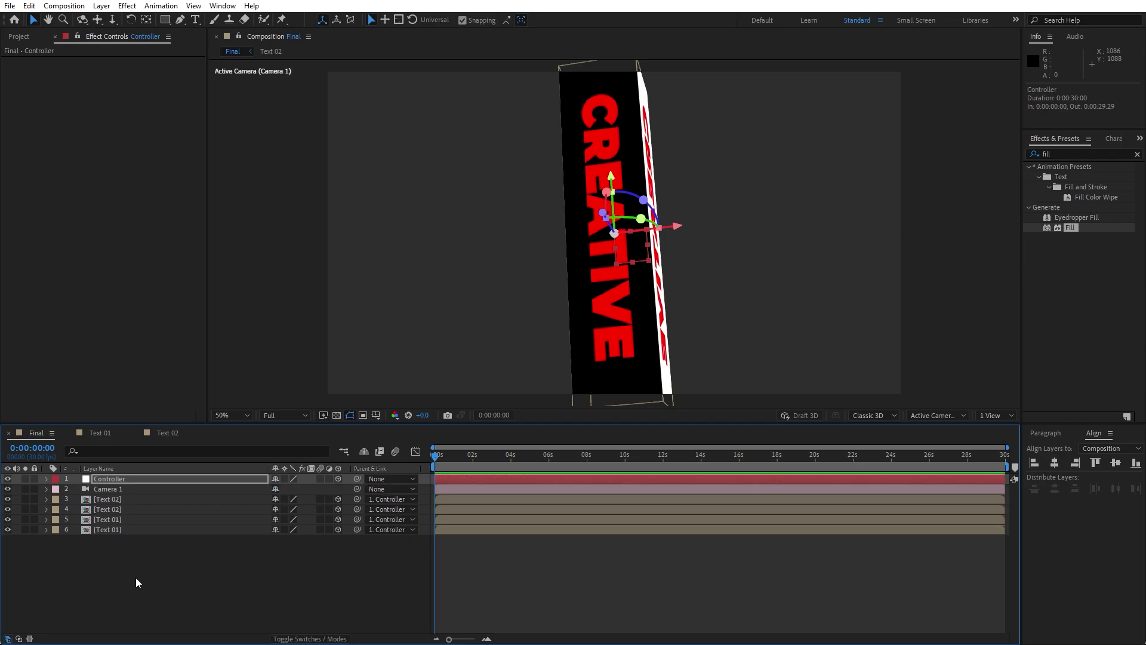
Pre-compose the six selected layers into a composition named 'Shape 01'
{"action": "left_click_drag", "start_coordinate": [202, 575], "coordinate": [103, 476]}
{"action": "right_click", "coordinate": [140, 507]}
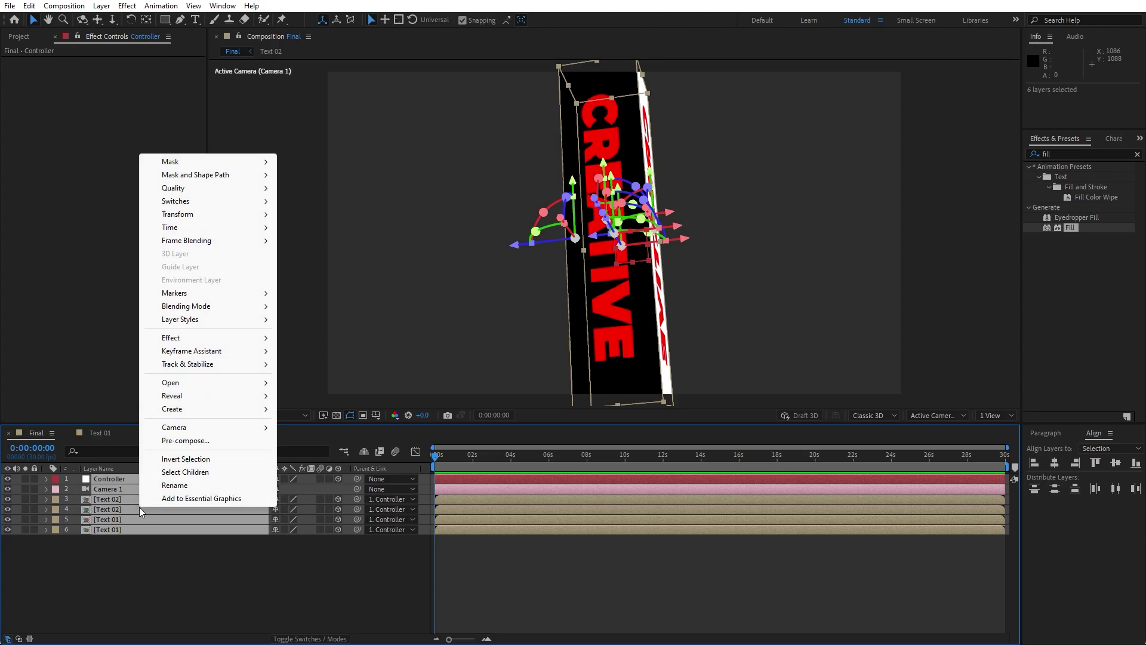
{"action": "left_click", "coordinate": [183, 440]}
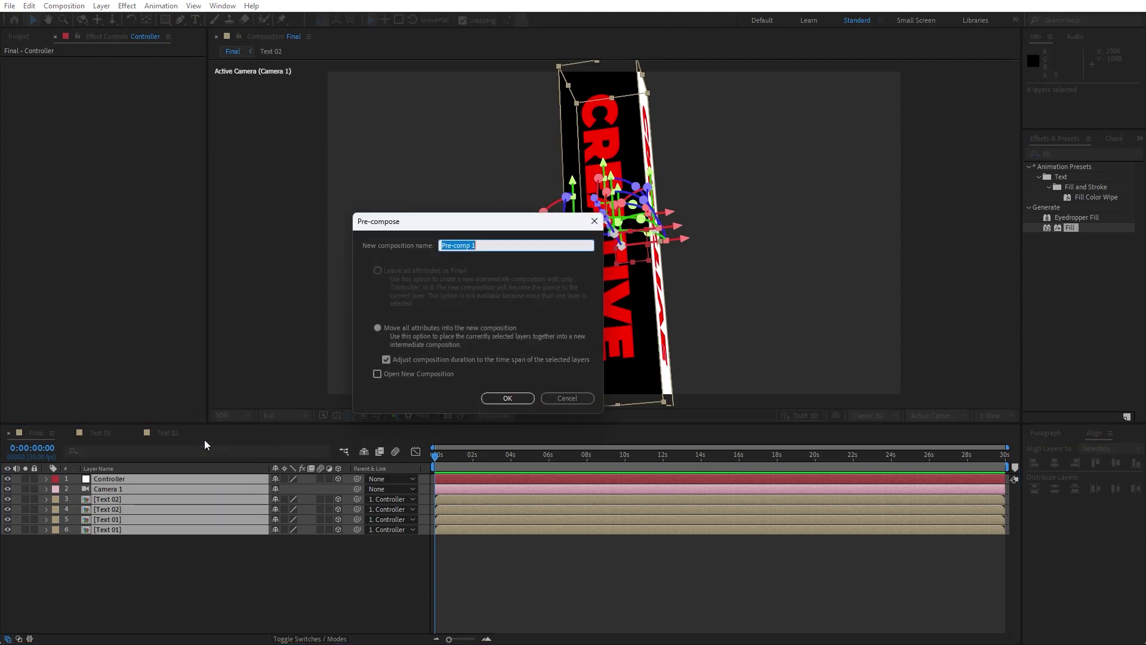
{"action": "type", "text": "Shape -"}
{"action": "key", "text": "BackSpace"}
{"action": "type", "text": "01"}
{"action": "left_click", "coordinate": [511, 394]}
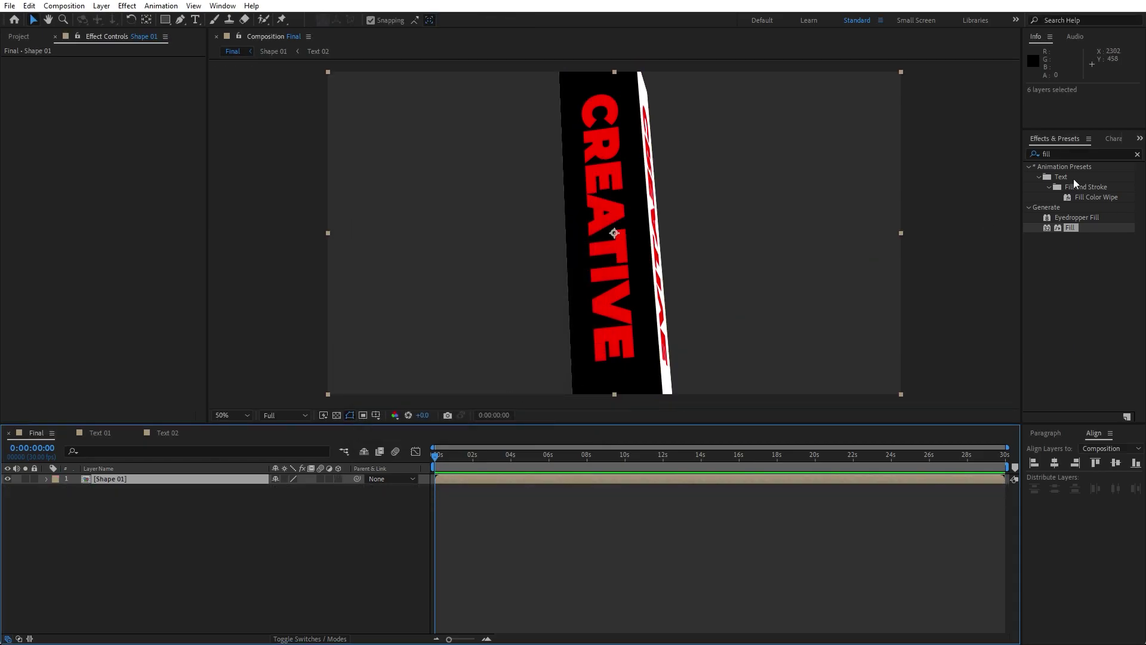
Apply Drop Shadow to Shape 01 with distance 10 and softness 20
{"action": "left_click", "coordinate": [1083, 152]}
{"action": "type", "text": "drop"}
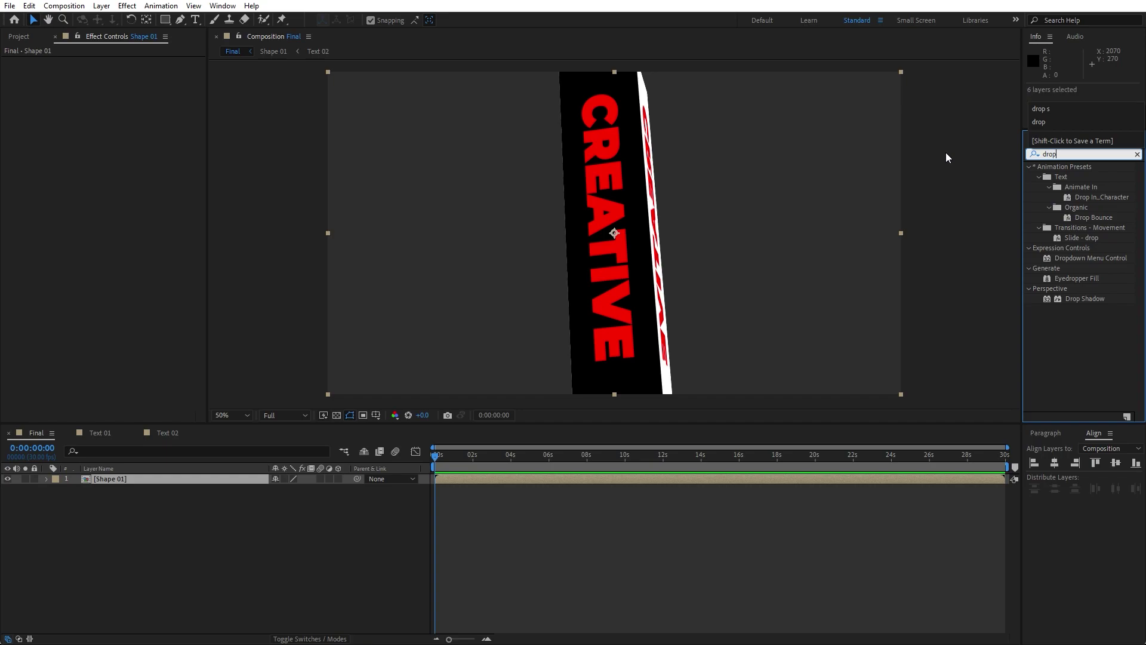
{"action": "left_click_drag", "start_coordinate": [1086, 238], "coordinate": [159, 482]}
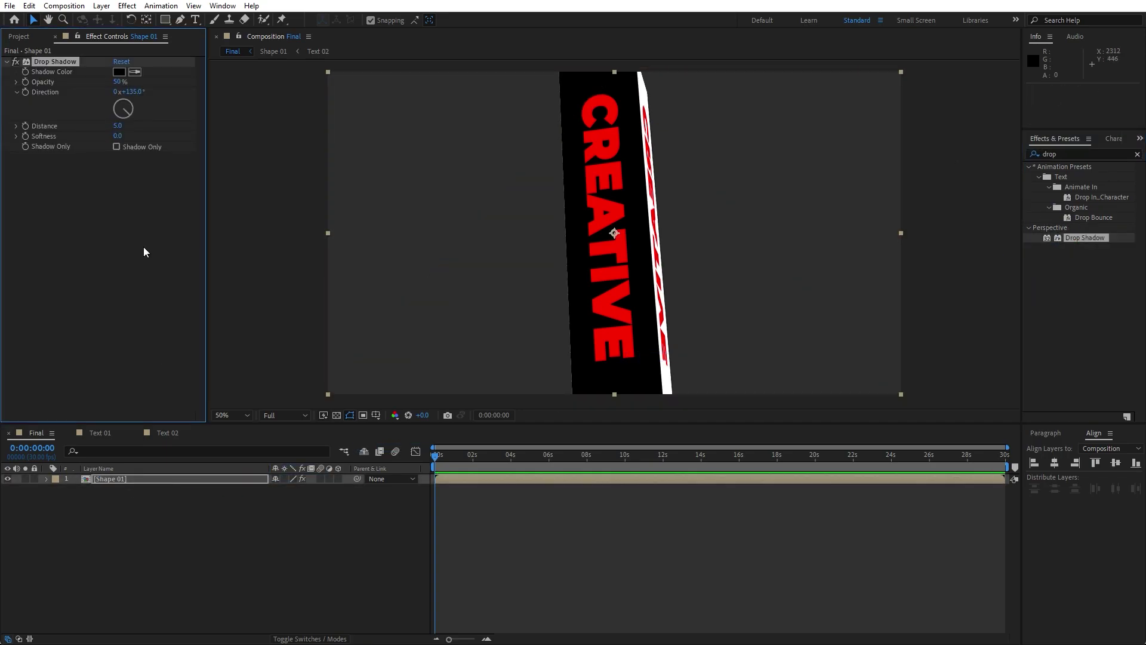
{"action": "left_click", "coordinate": [118, 125]}
{"action": "type", "text": "10"}
{"action": "left_click", "coordinate": [128, 176]}
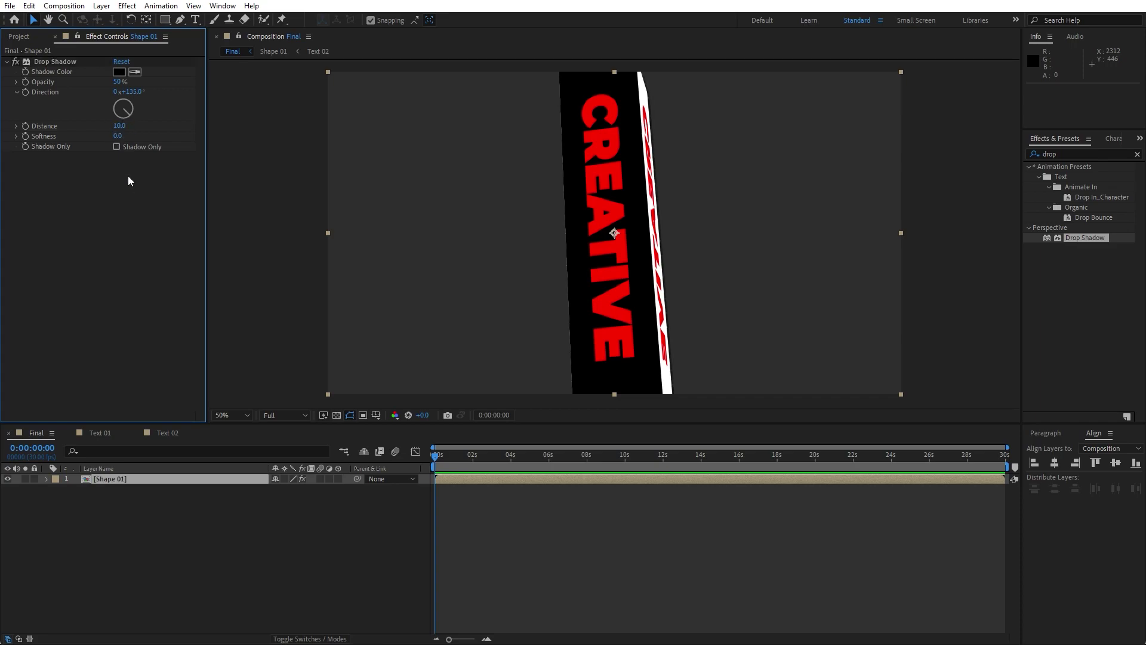
{"action": "left_click", "coordinate": [119, 136]}
{"action": "type", "text": "20"}
{"action": "left_click", "coordinate": [116, 235]}
Duplicate the Drop Shadow and set the second one to distance 50, softness 200
{"action": "left_click", "coordinate": [51, 62]}
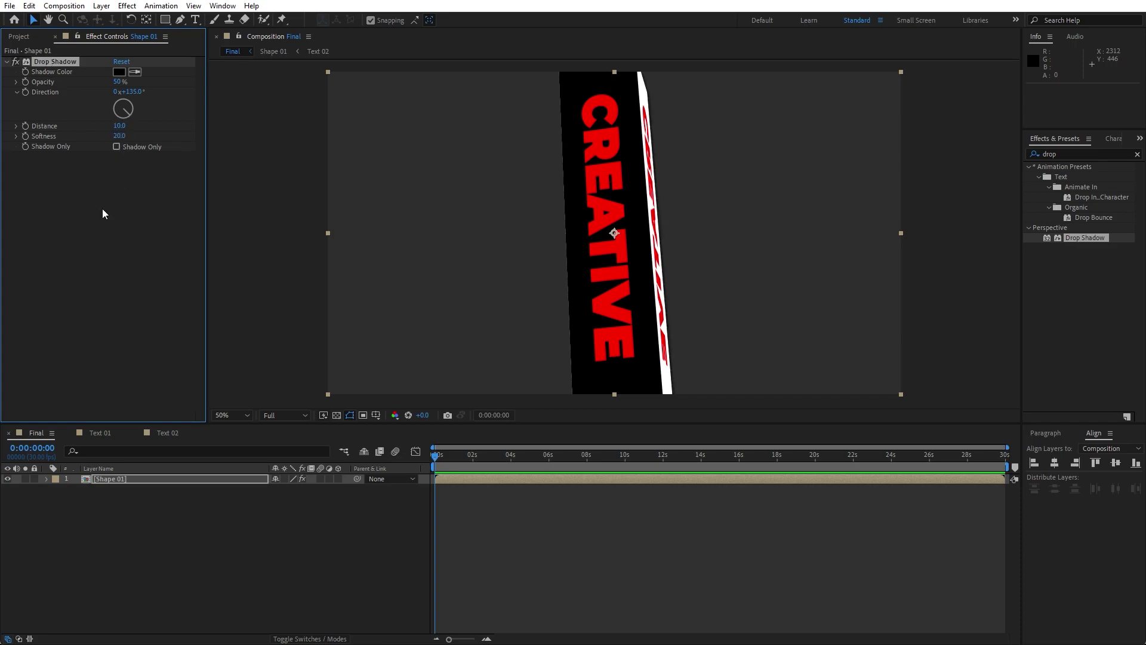
{"action": "key", "text": "ctrl+d"}
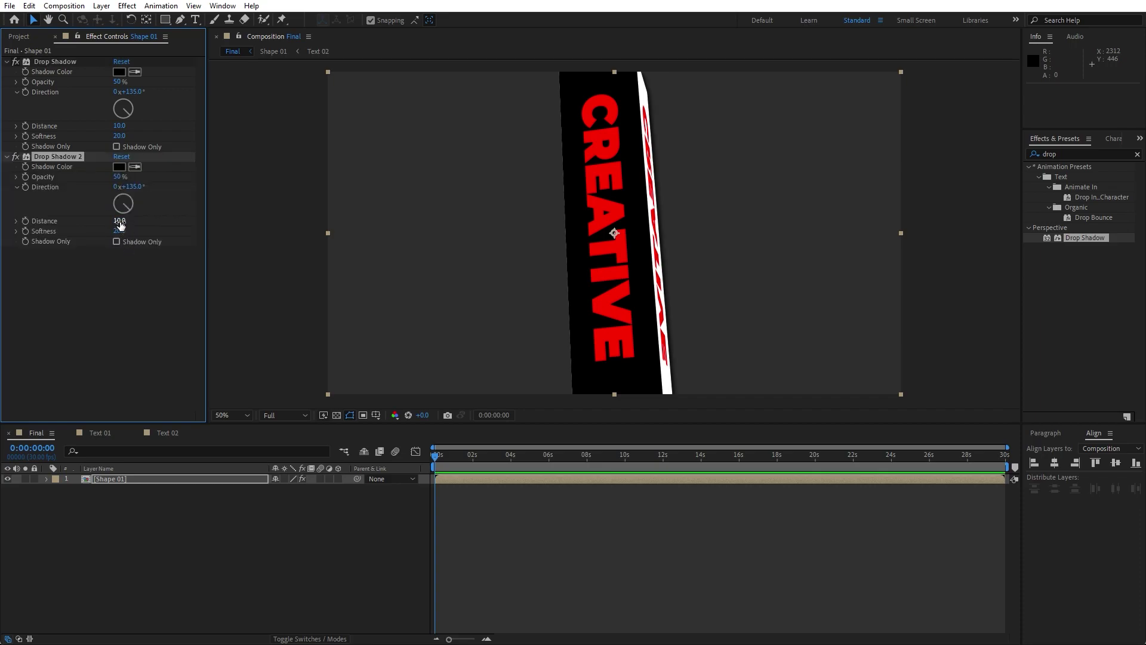
{"action": "type", "text": "50"}
{"action": "left_click", "coordinate": [121, 292]}
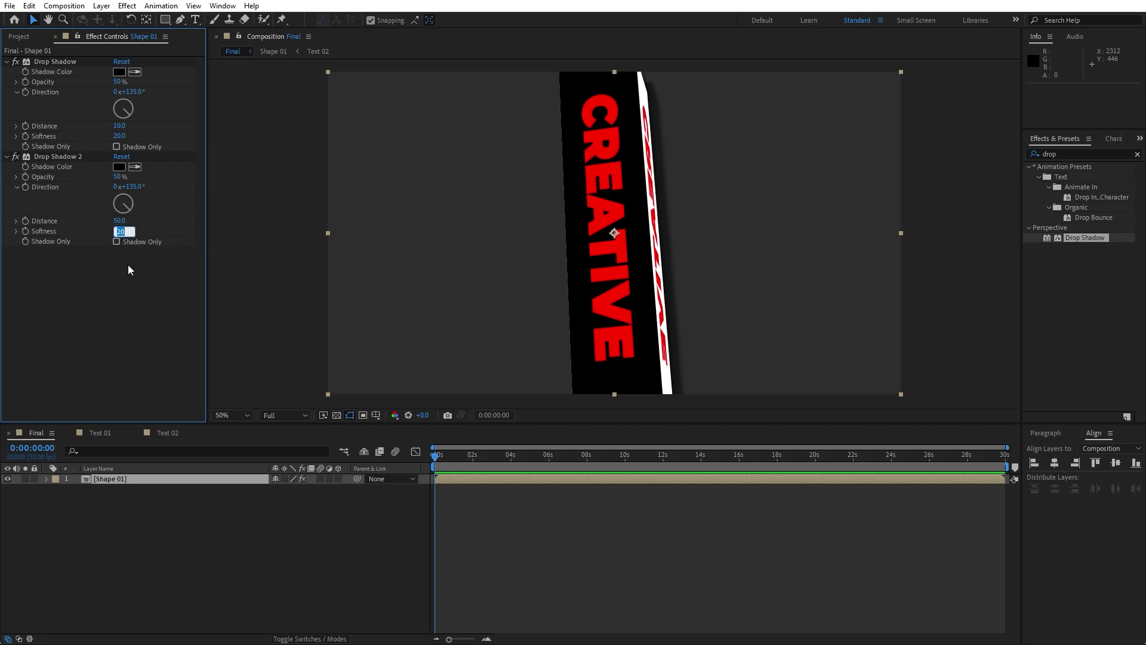
{"action": "type", "text": "200"}
{"action": "key", "text": "Return"}
Duplicate the Shape 01 column layer and select the copy
{"action": "left_click", "coordinate": [144, 518]}
{"action": "left_click", "coordinate": [125, 479]}
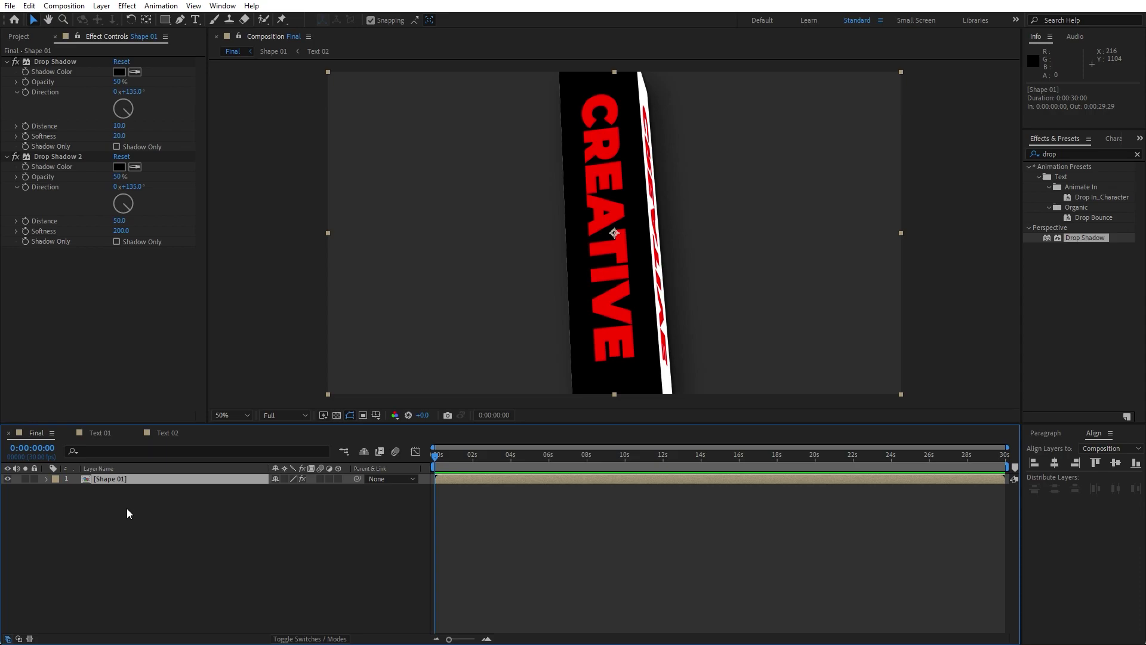
{"action": "key", "text": "ctrl+d"}
{"action": "left_click", "coordinate": [113, 491]}
Slide the second and third column copies right of the first column
{"action": "key", "text": "p"}
{"action": "left_click_drag", "start_coordinate": [279, 499], "coordinate": [399, 499]}
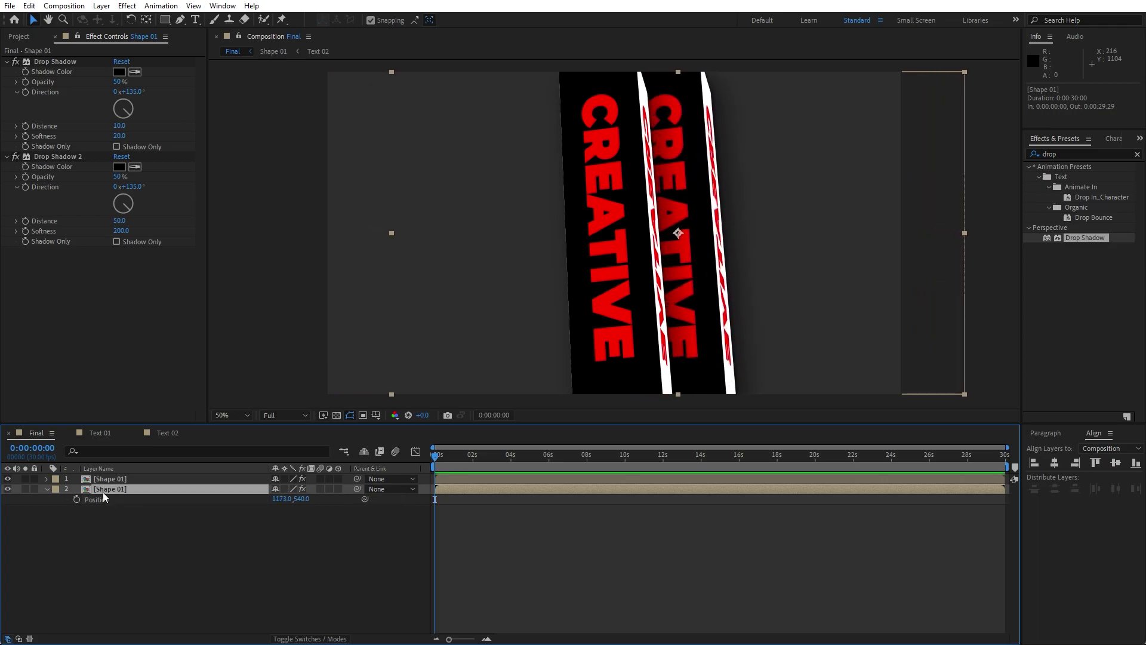
{"action": "key", "text": "ctrl+d"}
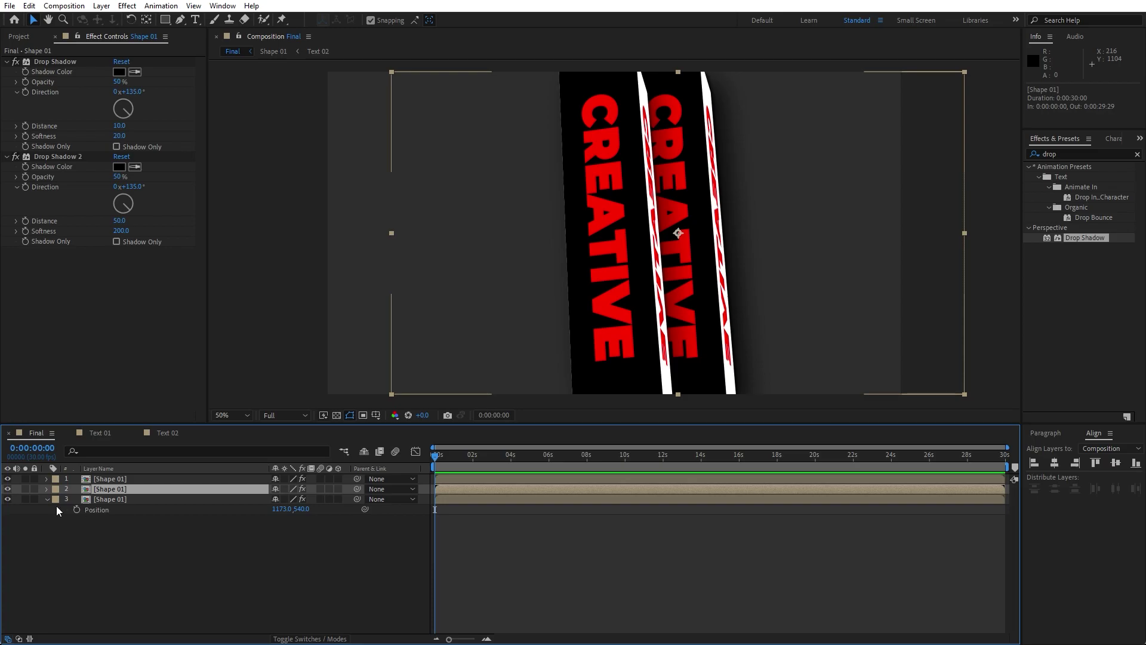
{"action": "left_click", "coordinate": [126, 500]}
{"action": "left_click_drag", "start_coordinate": [280, 509], "coordinate": [403, 510]}
Add fourth and fifth column copies, placing the fifth at the right edge
{"action": "left_click", "coordinate": [153, 502]}
{"action": "key", "text": "ctrl+d"}
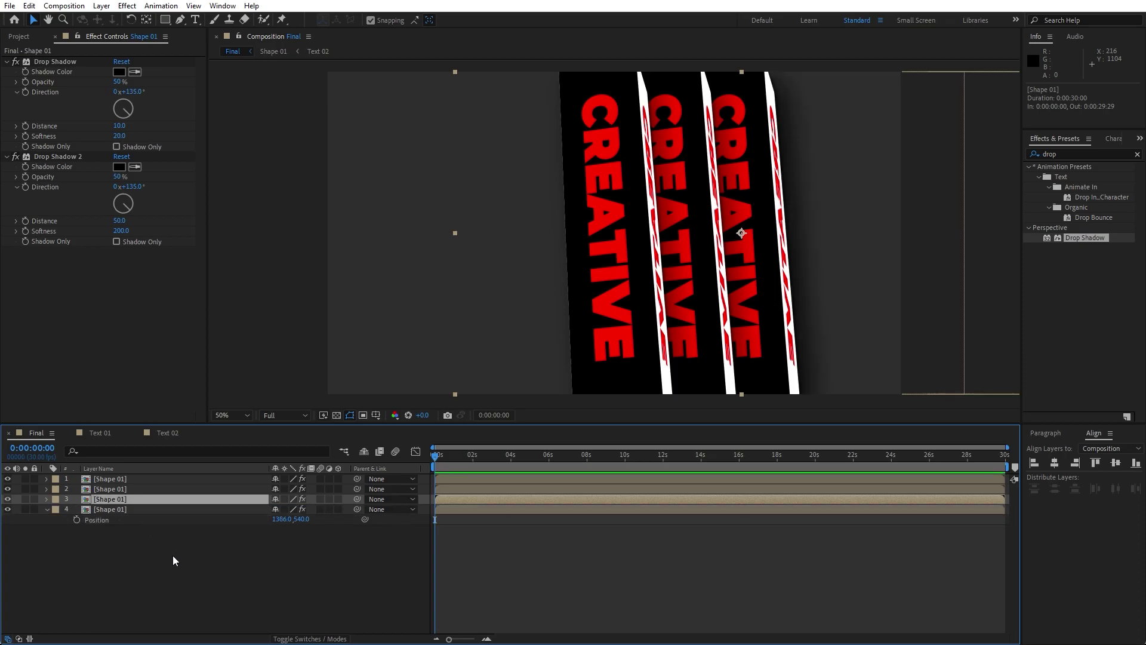
{"action": "left_click", "coordinate": [133, 509]}
{"action": "left_click_drag", "start_coordinate": [290, 519], "coordinate": [407, 521]}
{"action": "left_click", "coordinate": [141, 520]}
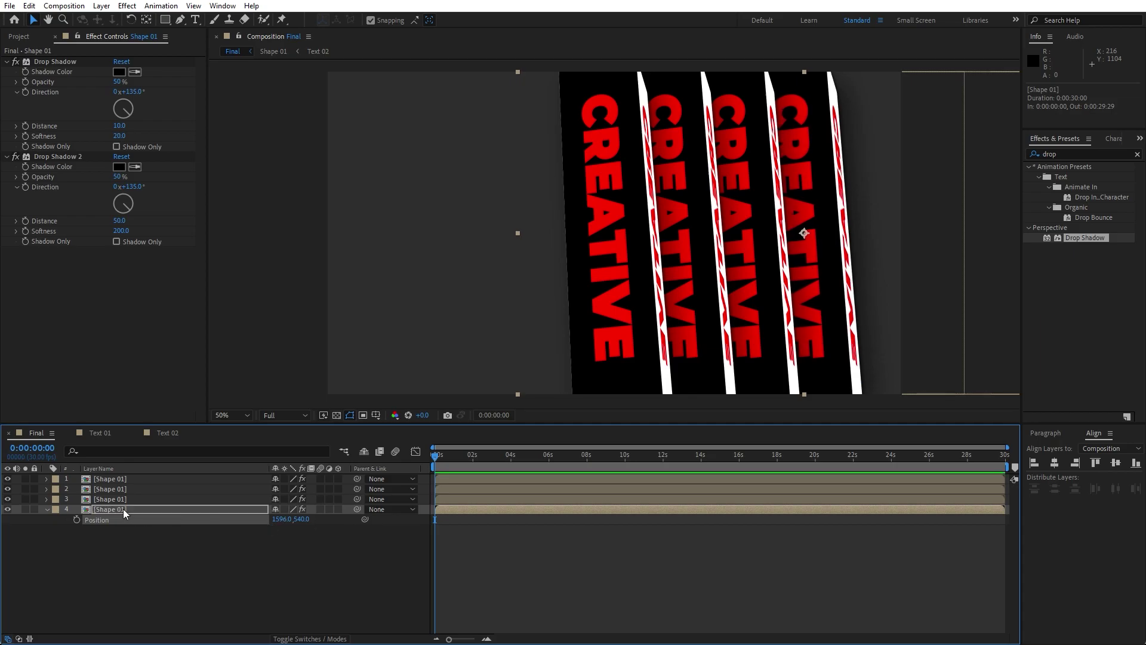
{"action": "left_click", "coordinate": [123, 509]}
{"action": "key", "text": "ctrl+d"}
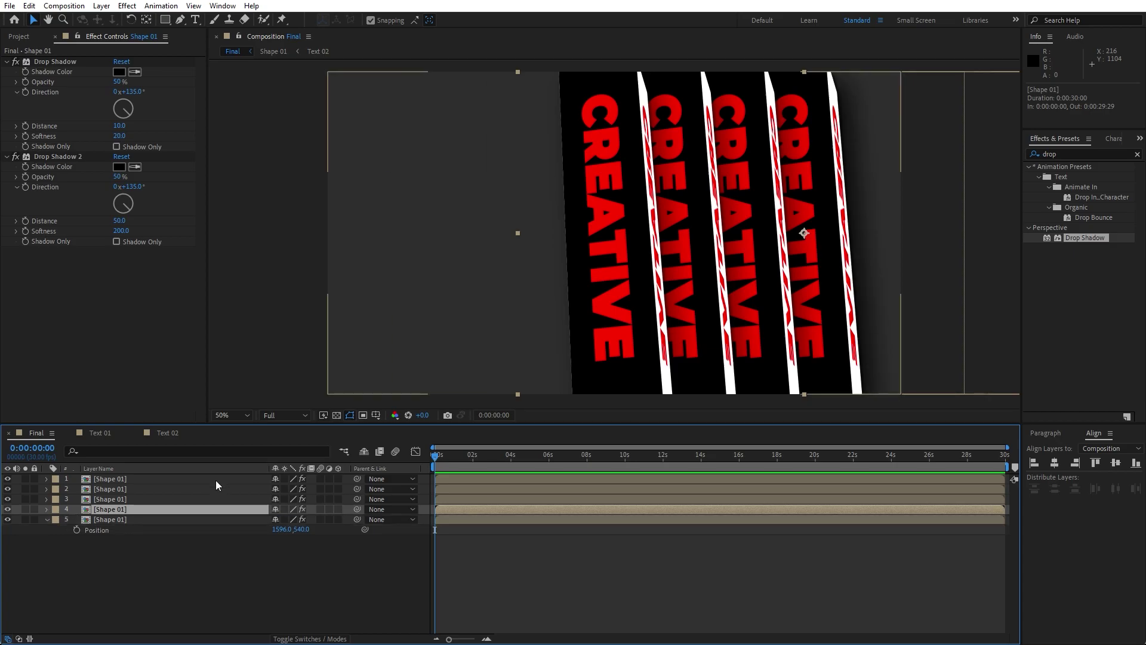
{"action": "left_click", "coordinate": [123, 522]}
{"action": "left_click_drag", "start_coordinate": [283, 531], "coordinate": [416, 523]}
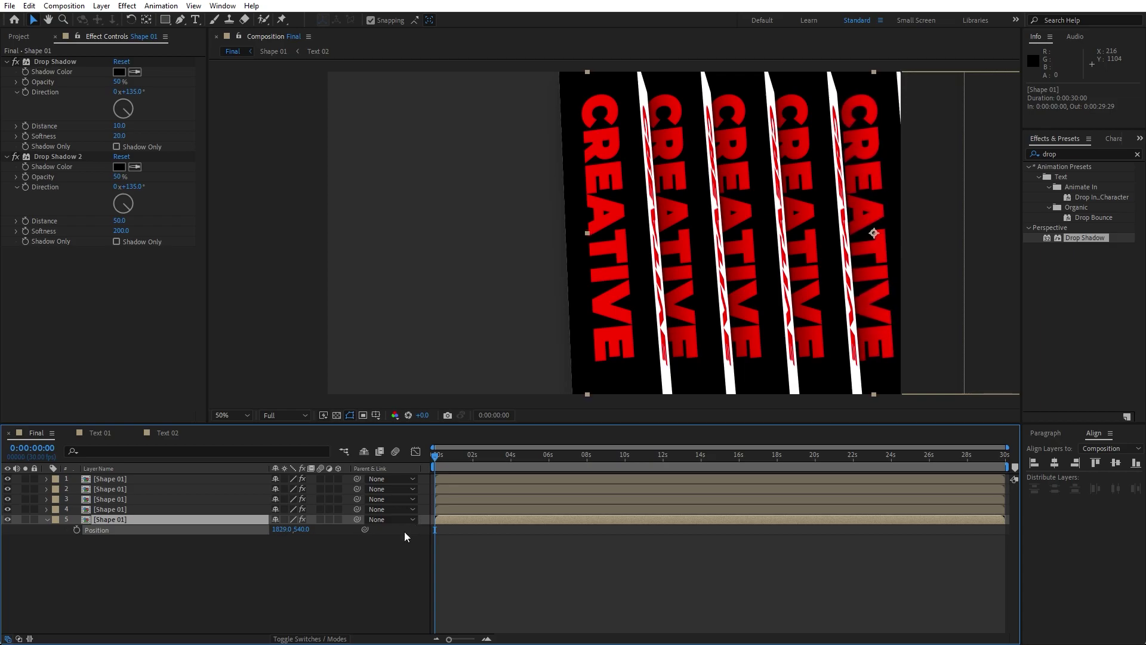
Duplicate the five columns into ten and shift five copies left to fill the frame
{"action": "left_click", "coordinate": [47, 520]}
{"action": "left_click_drag", "start_coordinate": [44, 532], "coordinate": [98, 446]}
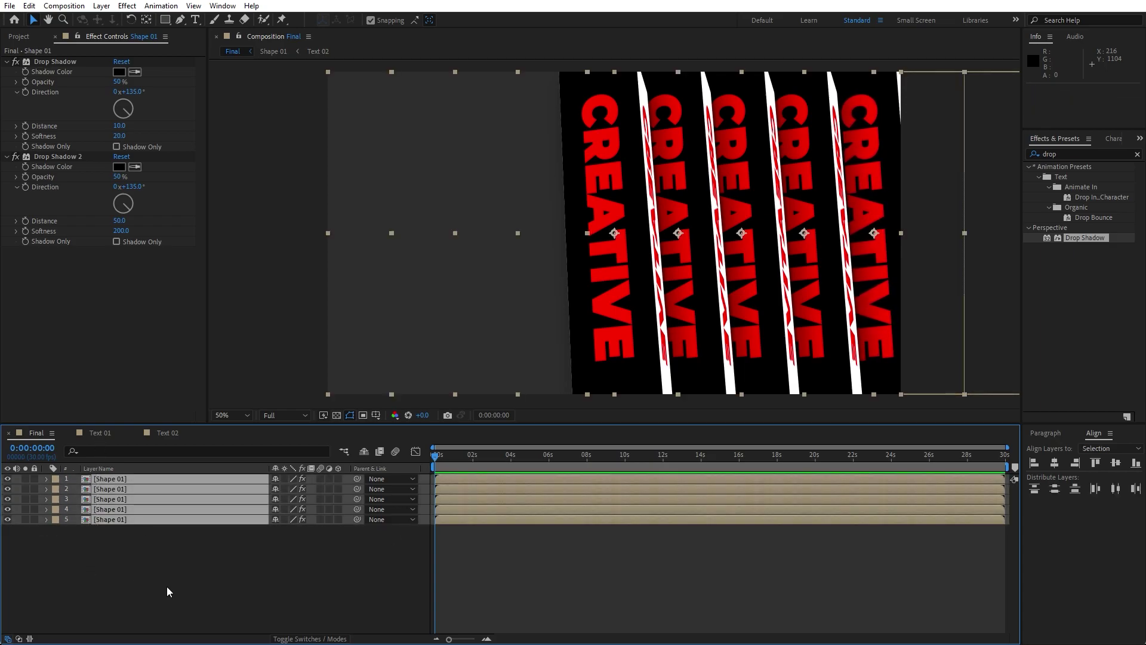
{"action": "key", "text": "ctrl+d"}
{"action": "left_click_drag", "start_coordinate": [105, 543], "coordinate": [113, 486]}
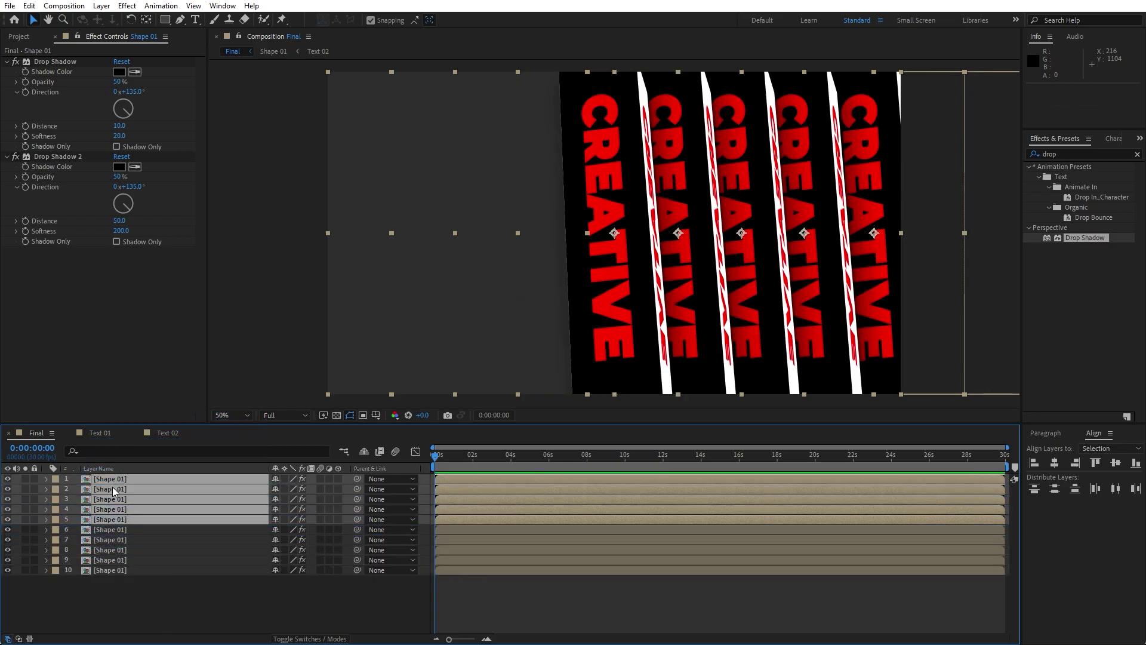
{"action": "key", "text": "p"}
{"action": "left_click_drag", "start_coordinate": [286, 533], "coordinate": [223, 531]}
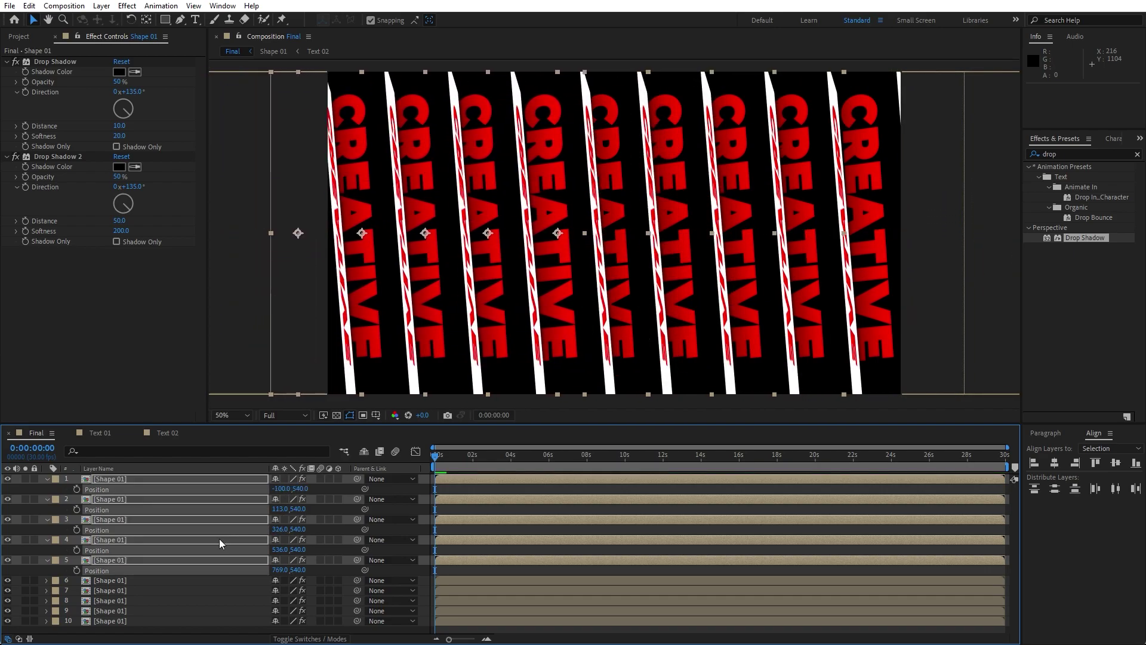
{"action": "left_click", "coordinate": [47, 480]}
{"action": "left_click", "coordinate": [80, 589]}
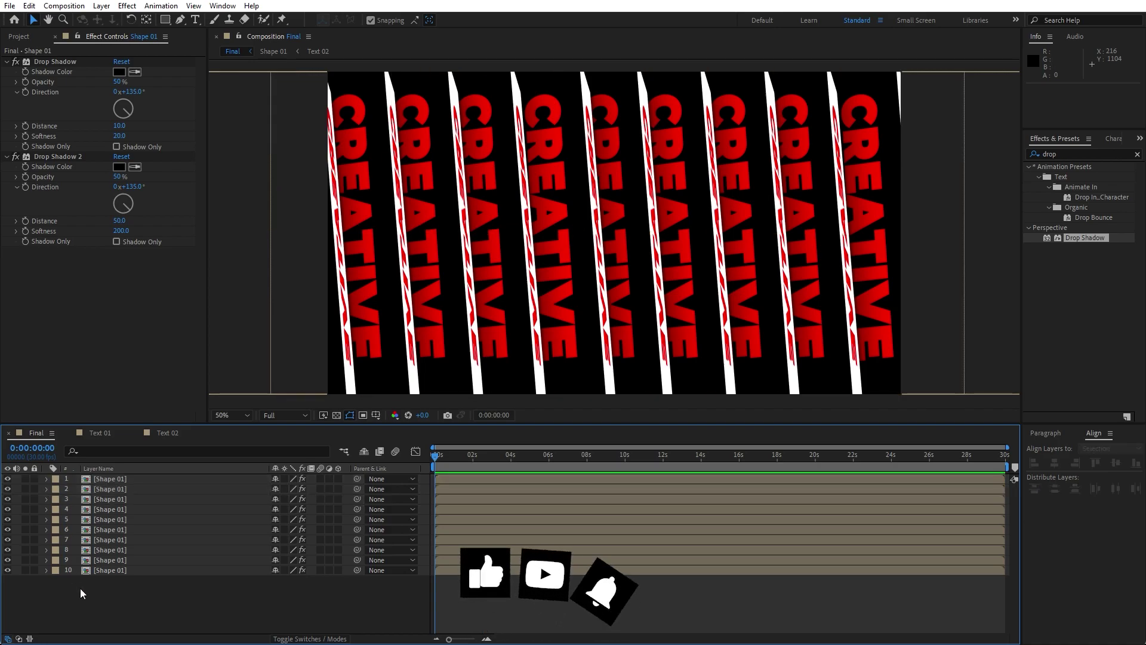
{"action": "left_click_drag", "start_coordinate": [442, 464], "coordinate": [562, 471]}
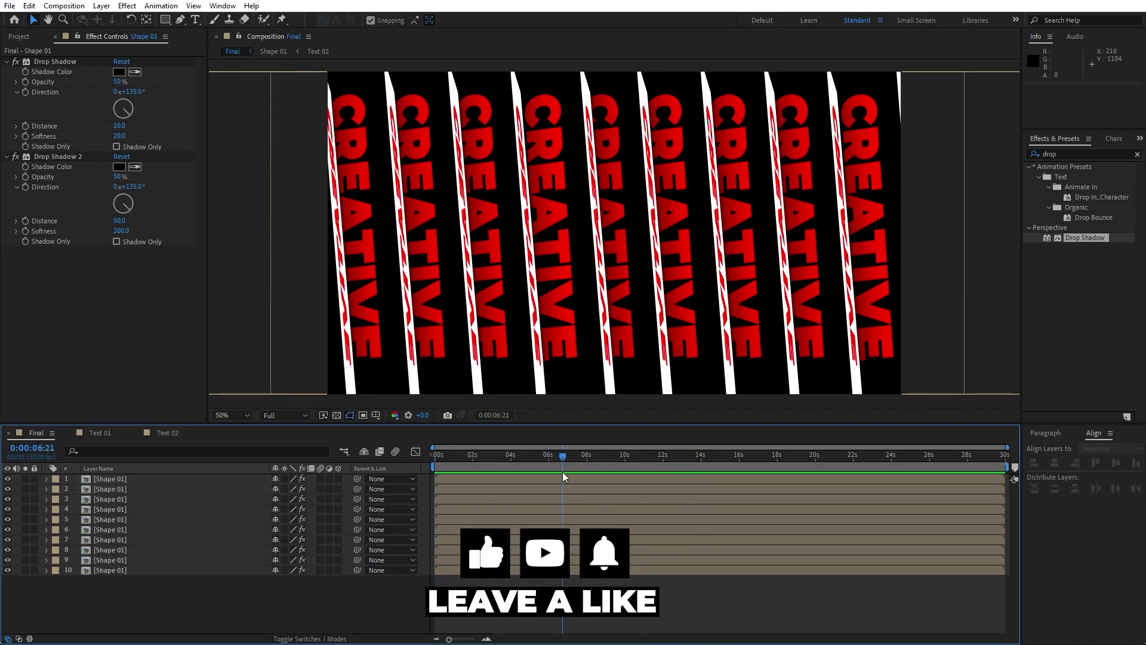
Inside Shape 01, keyframe the Controller's Y Rotation to 4 revolutions at the end, then preview
{"action": "double_click", "coordinate": [111, 492]}
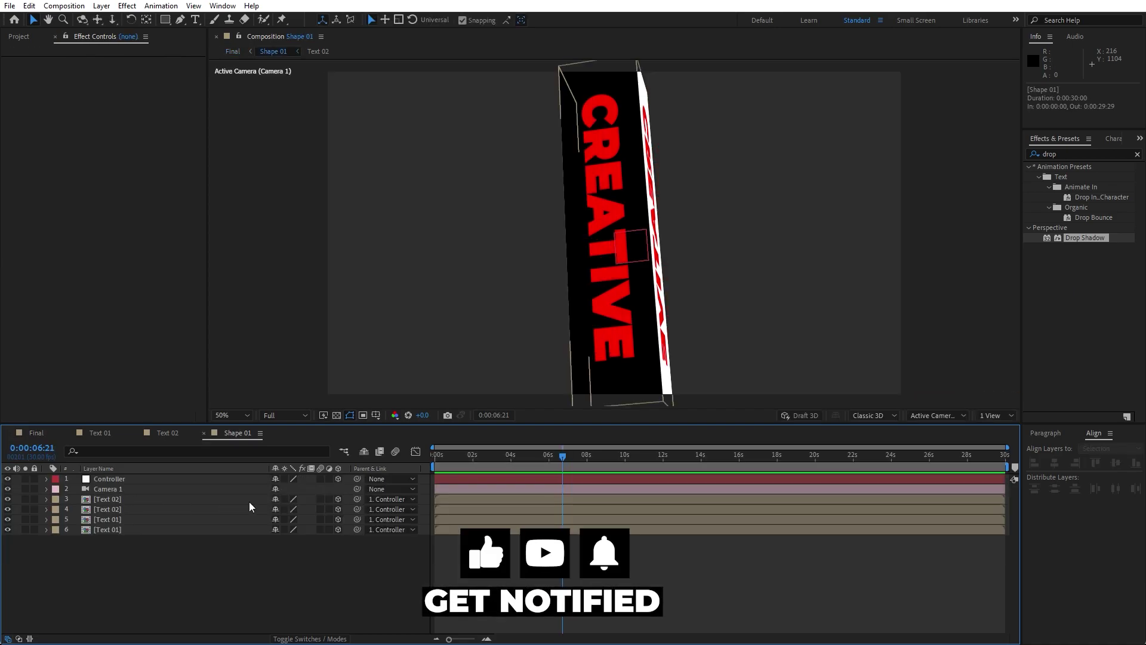
{"action": "left_click", "coordinate": [102, 479]}
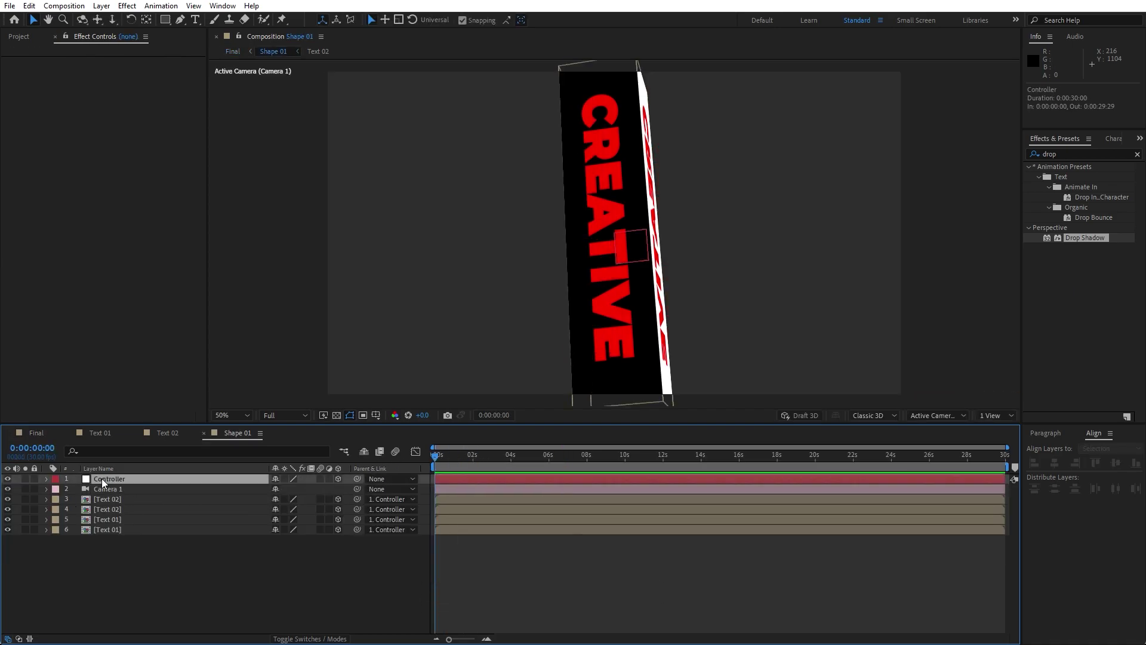
{"action": "key", "text": "r"}
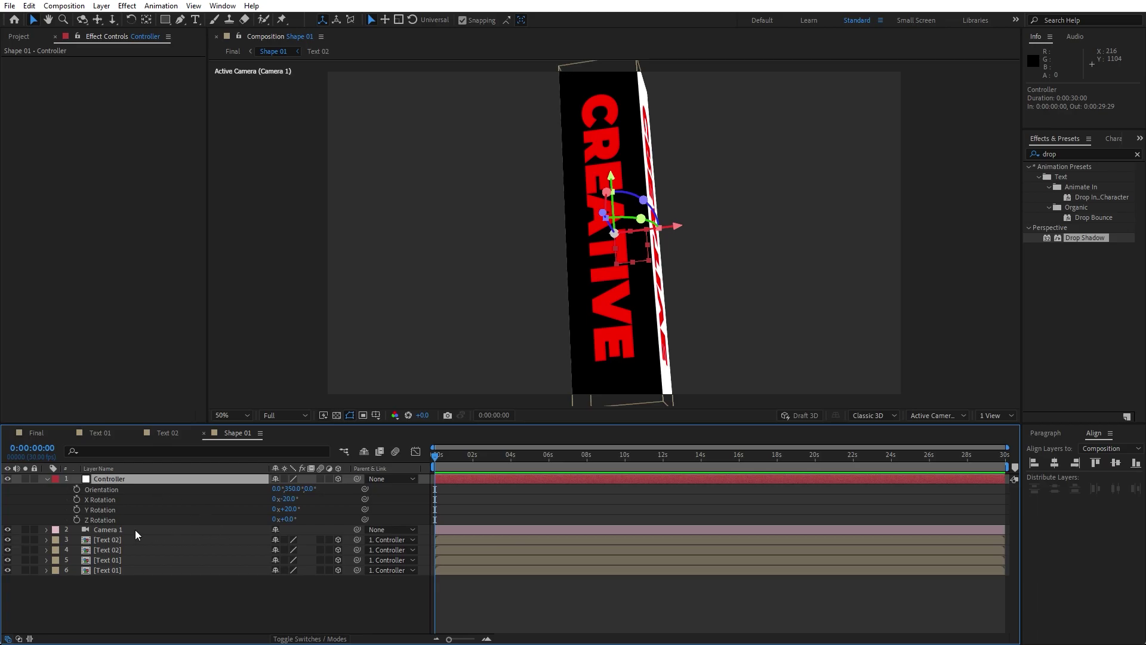
{"action": "left_click", "coordinate": [77, 509]}
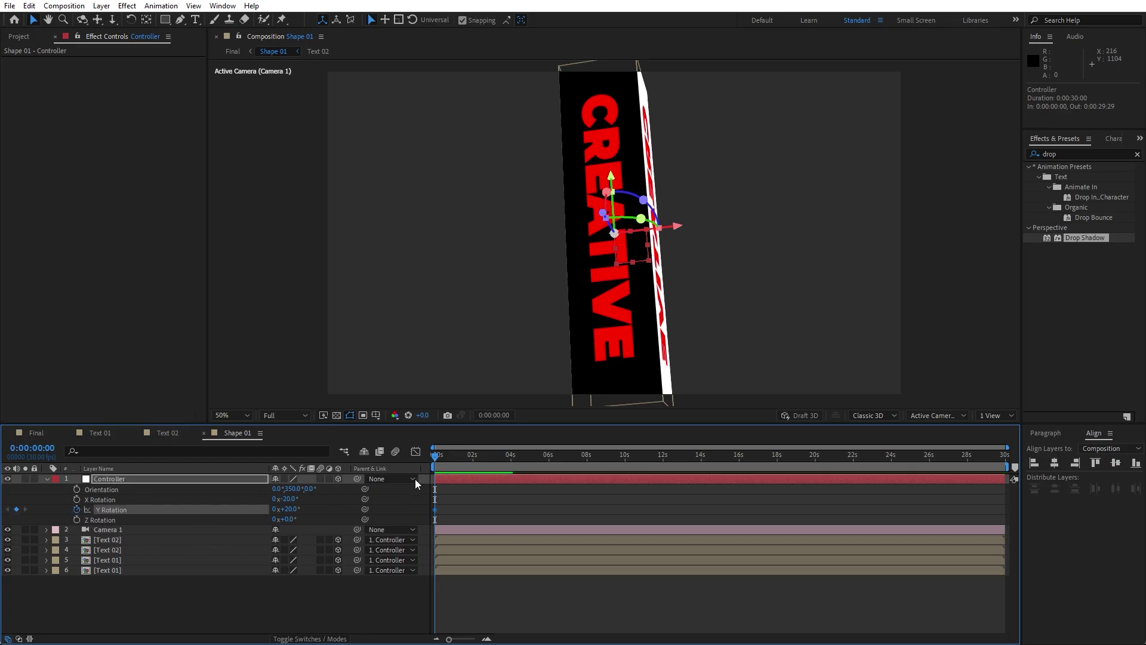
{"action": "left_click_drag", "start_coordinate": [436, 460], "coordinate": [1019, 458]}
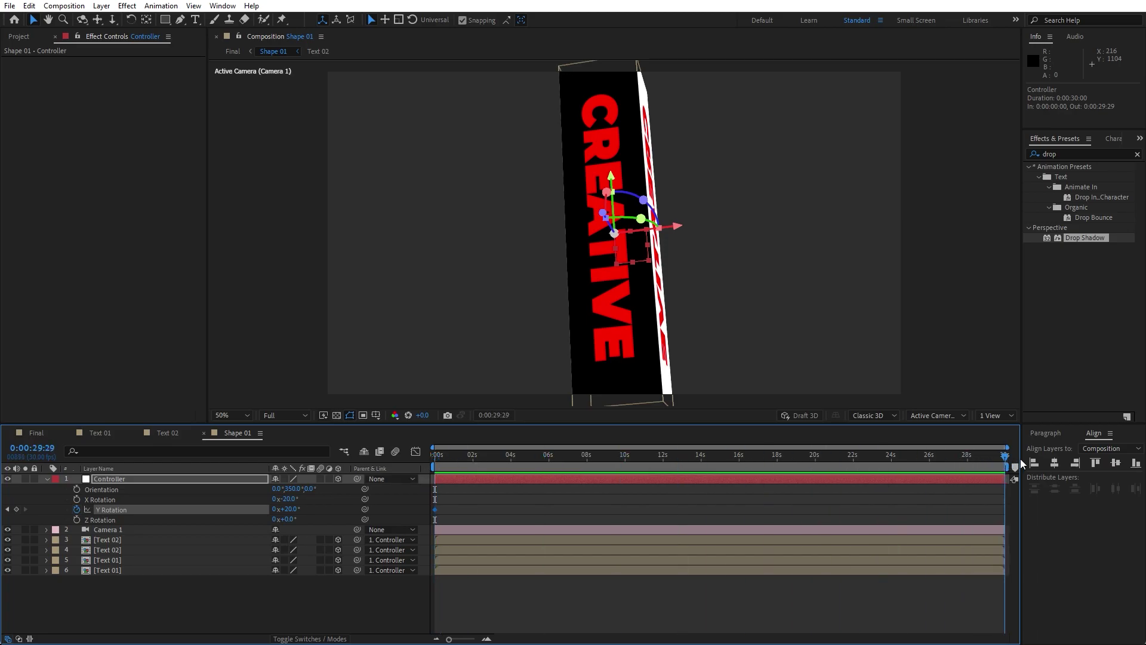
{"action": "left_click", "coordinate": [275, 509]}
{"action": "type", "text": "4"}
{"action": "left_click", "coordinate": [257, 603]}
{"action": "key", "text": "space"}
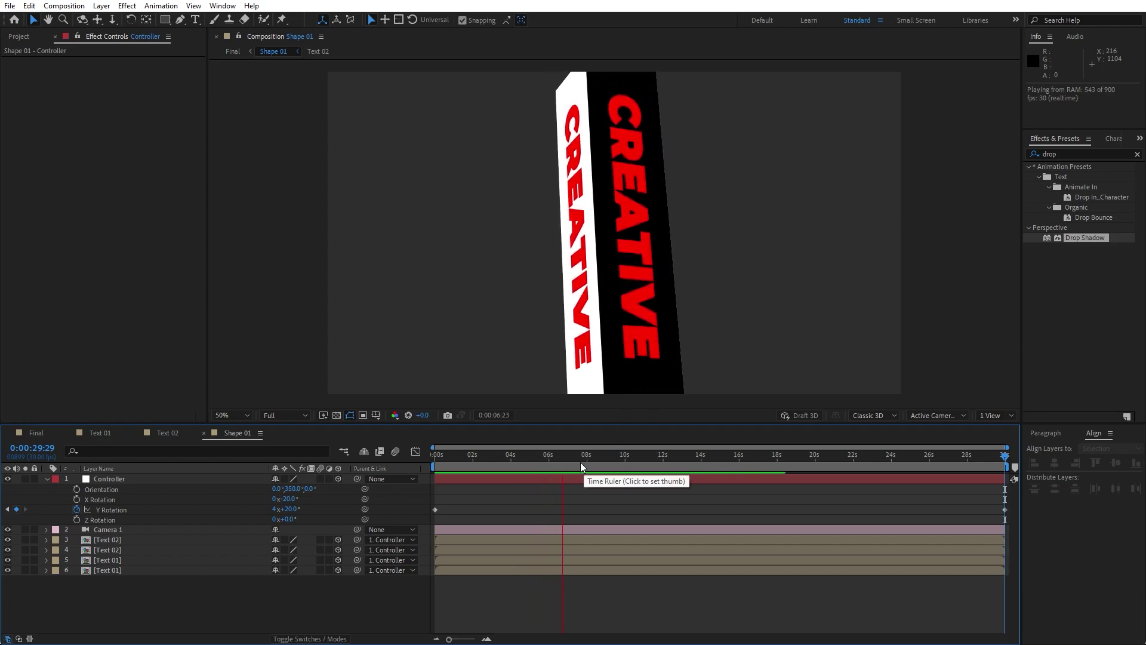
{"action": "key", "text": "space"}
In Text 02, retype the CREATIVE text layer as 'TUTORIAL'
{"action": "double_click", "coordinate": [122, 539]}
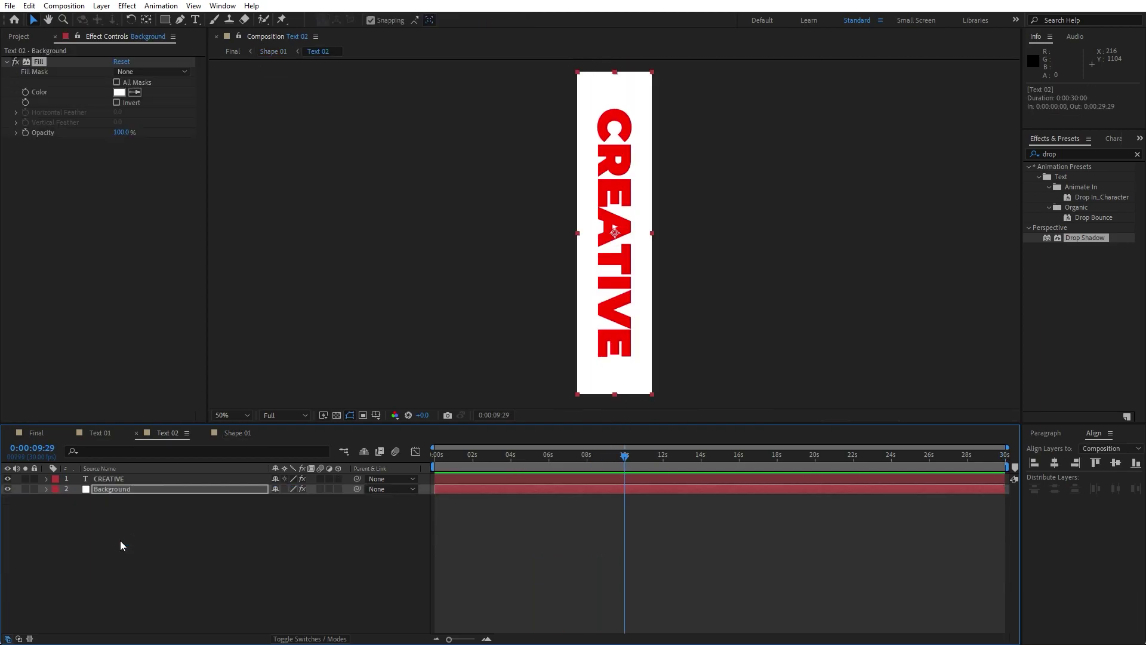
{"action": "left_click", "coordinate": [120, 481]}
{"action": "double_click", "coordinate": [119, 481]}
{"action": "type", "text": "TUTORIAL"}
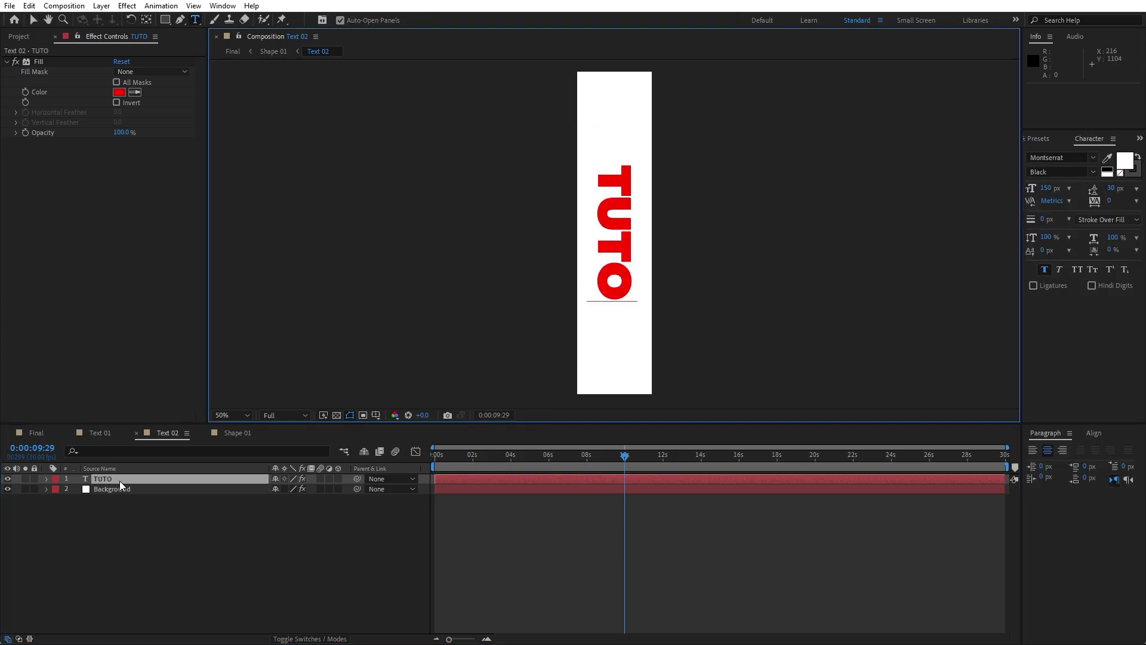
{"action": "left_click", "coordinate": [75, 469]}
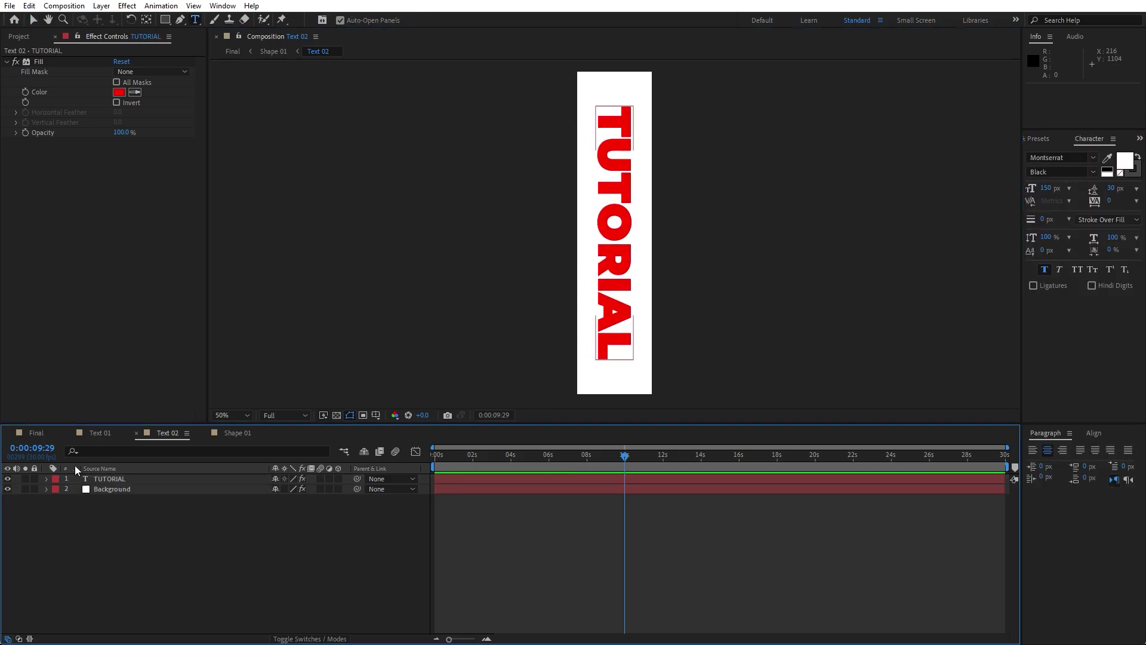
Play the Final composition from the start
{"action": "left_click", "coordinate": [37, 432]}
{"action": "left_click", "coordinate": [436, 468]}
{"action": "key", "text": "space"}
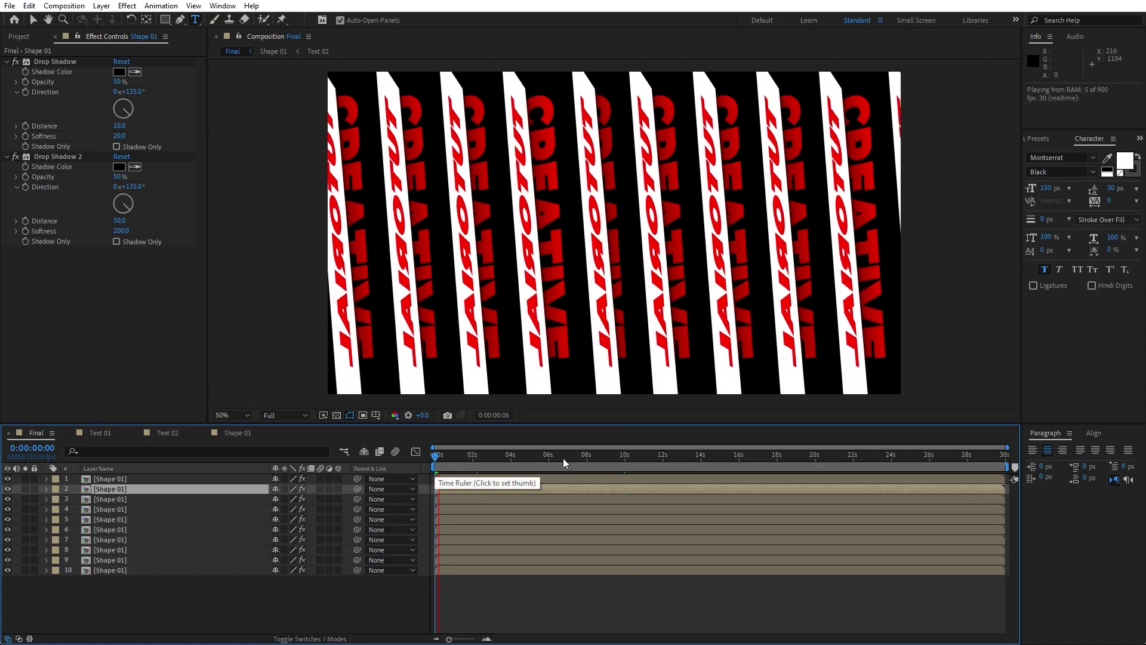
Make layers 2 and 4 start 1 second earlier and preview the stagger
{"action": "left_click", "coordinate": [472, 457]}
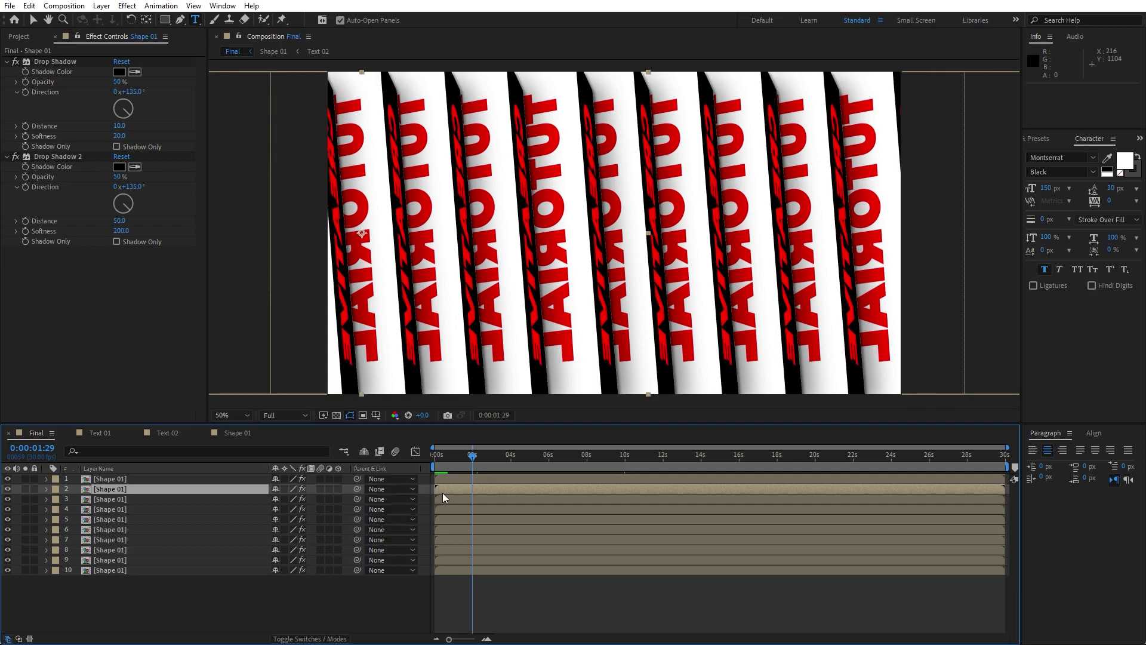
{"action": "left_click_drag", "start_coordinate": [462, 489], "coordinate": [447, 538]}
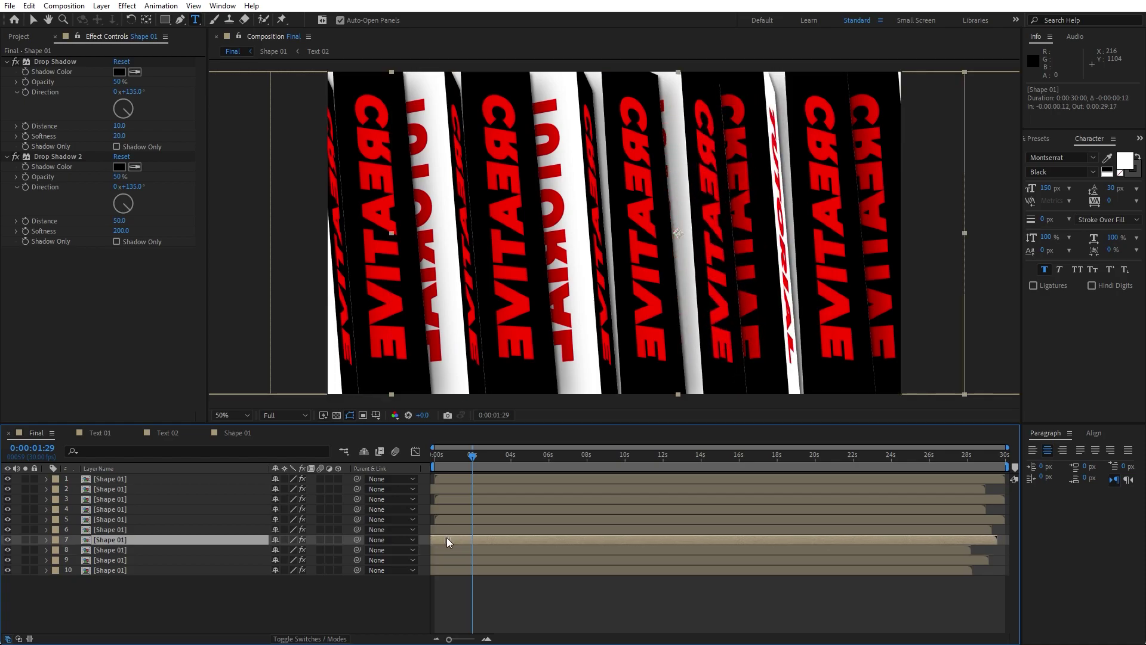
{"action": "left_click", "coordinate": [346, 604]}
{"action": "key", "text": "space"}
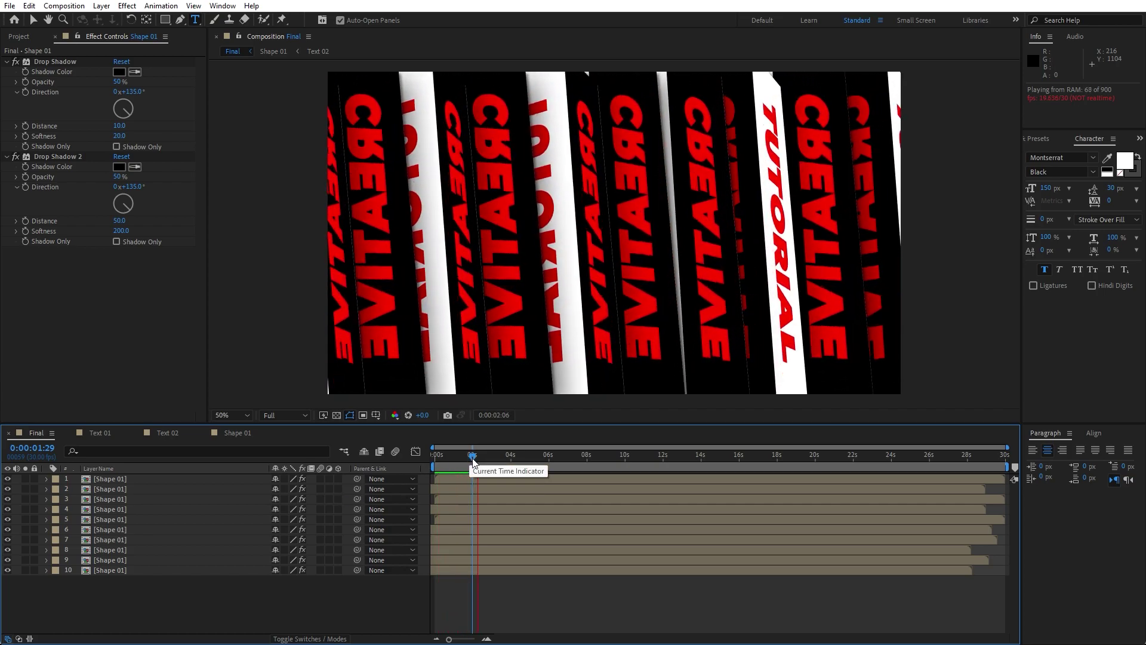
{"action": "key", "text": "space"}
Start layer 9 about 9 frames earlier and close the extra composition tabs
{"action": "left_click", "coordinate": [434, 531]}
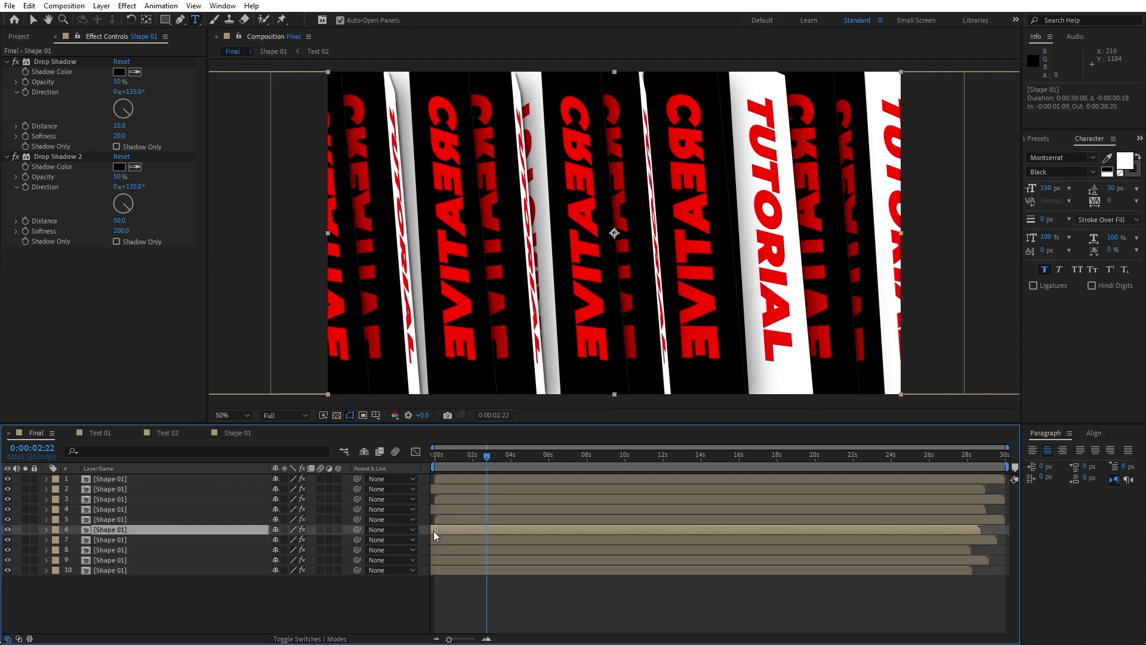
{"action": "left_click_drag", "start_coordinate": [433, 558], "coordinate": [437, 557]}
{"action": "left_click", "coordinate": [73, 435]}
{"action": "left_click", "coordinate": [73, 435]}
{"action": "left_click", "coordinate": [73, 435]}
Add a new adjustment layer to the Final composition
{"action": "left_click", "coordinate": [55, 37]}
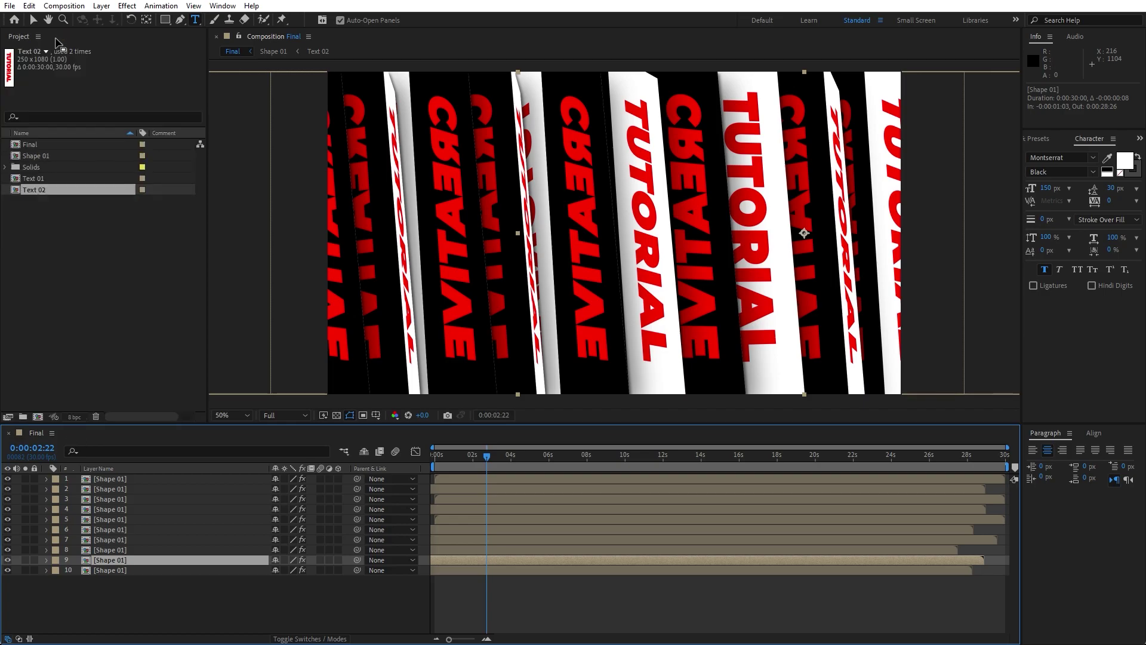
{"action": "left_click", "coordinate": [163, 593]}
{"action": "right_click", "coordinate": [153, 599]}
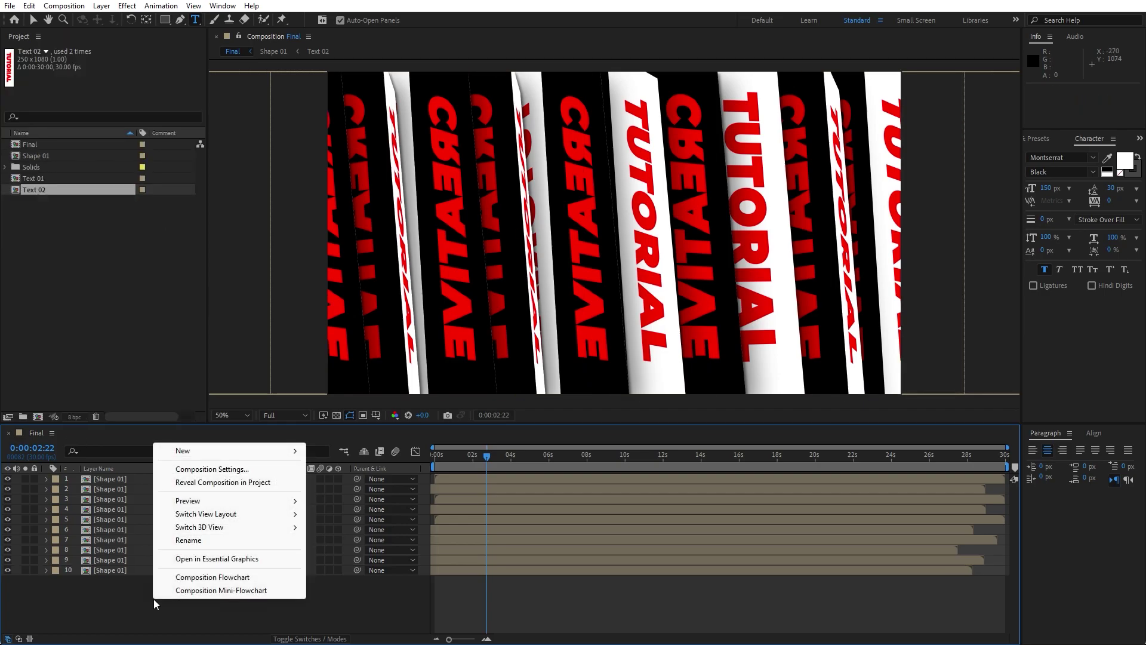
{"action": "mouse_move", "coordinate": [197, 451]}
{"action": "left_click", "coordinate": [376, 546]}
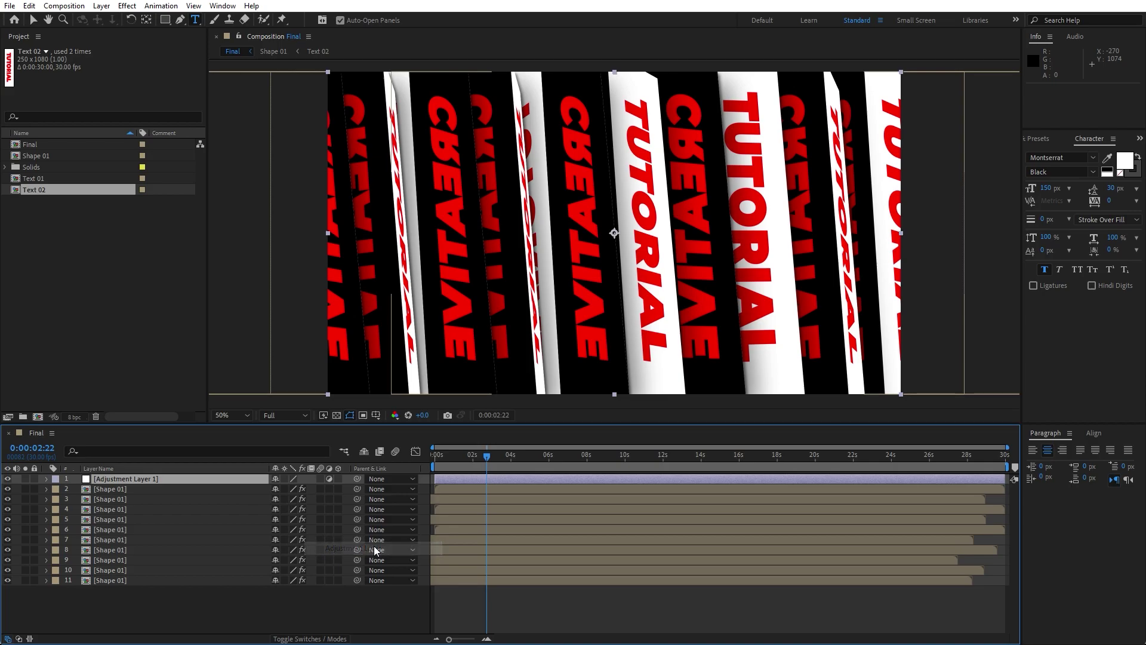
Apply Turbulent Displace from a 'turbu' search to the adjustment layer
{"action": "left_click", "coordinate": [1041, 139]}
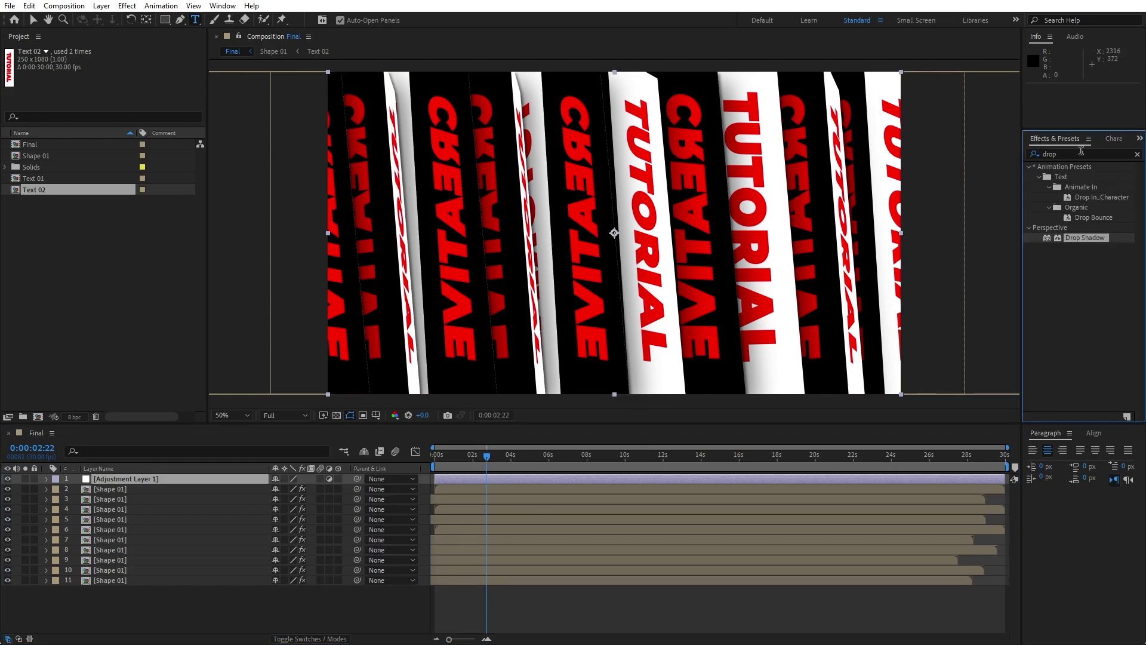
{"action": "left_click", "coordinate": [1075, 154]}
{"action": "type", "text": "turbu"}
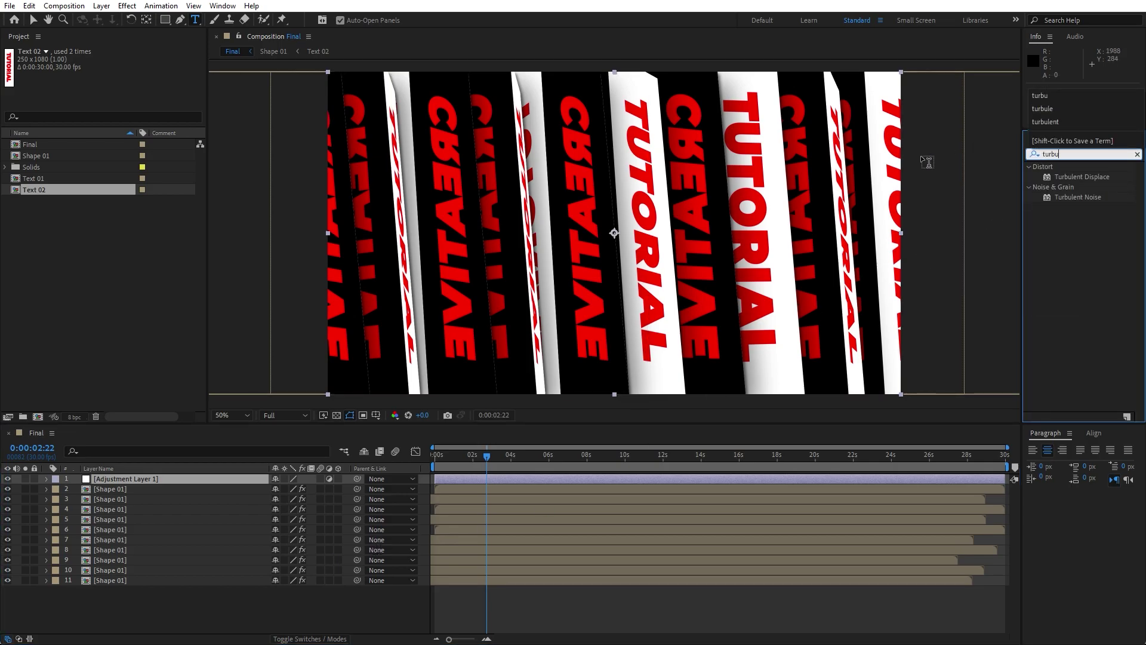
{"action": "mouse_move", "coordinate": [1069, 177]}
{"action": "left_mouse_down"}
{"action": "mouse_move", "coordinate": [832, 289]}
{"action": "mouse_move", "coordinate": [129, 482]}
{"action": "left_mouse_up"}
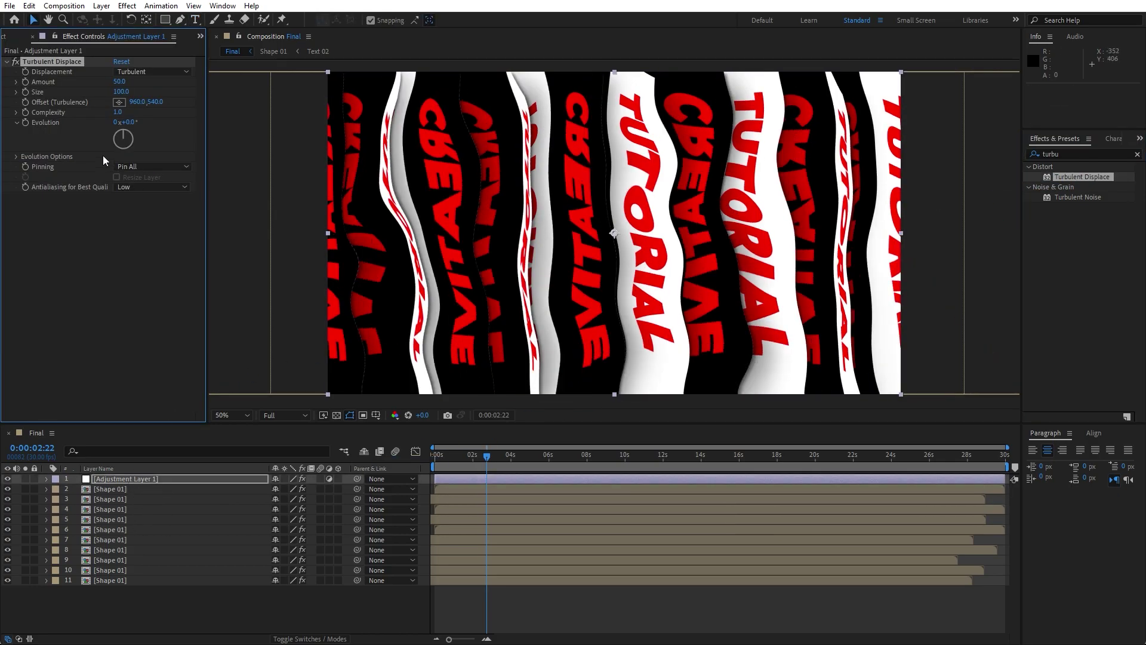
Set Turbulent Displace to Twist with Amount 34 and preview the result
{"action": "left_click_drag", "start_coordinate": [119, 82], "coordinate": [107, 83]}
{"action": "left_click", "coordinate": [134, 73]}
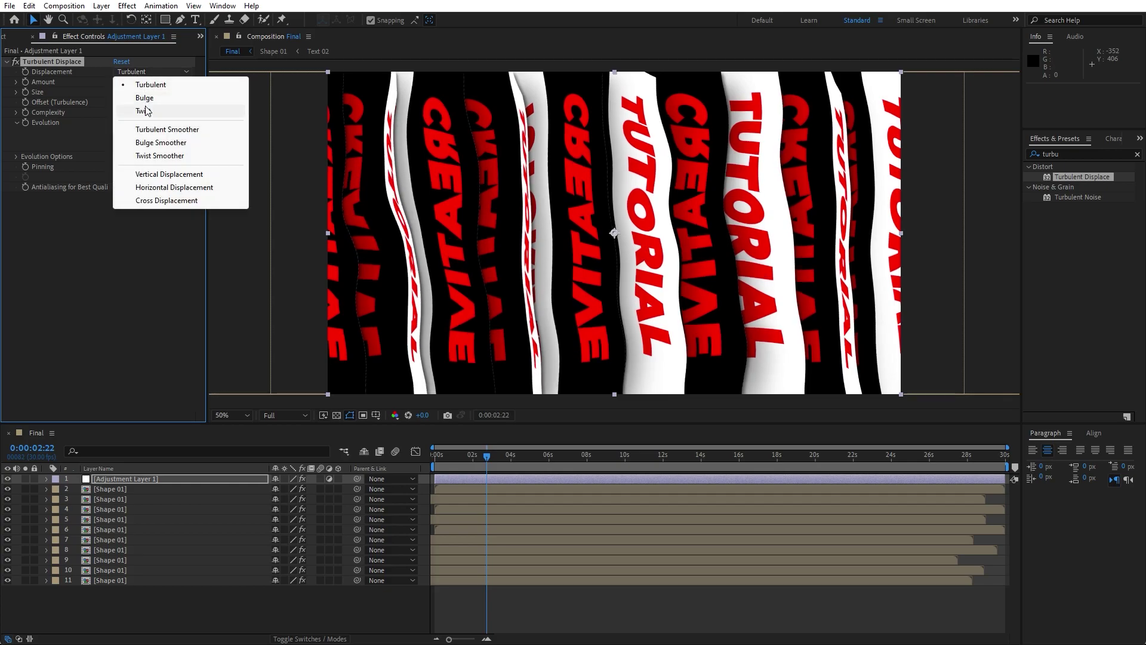
{"action": "left_click", "coordinate": [143, 96]}
{"action": "left_click", "coordinate": [149, 72]}
{"action": "left_click", "coordinate": [137, 112]}
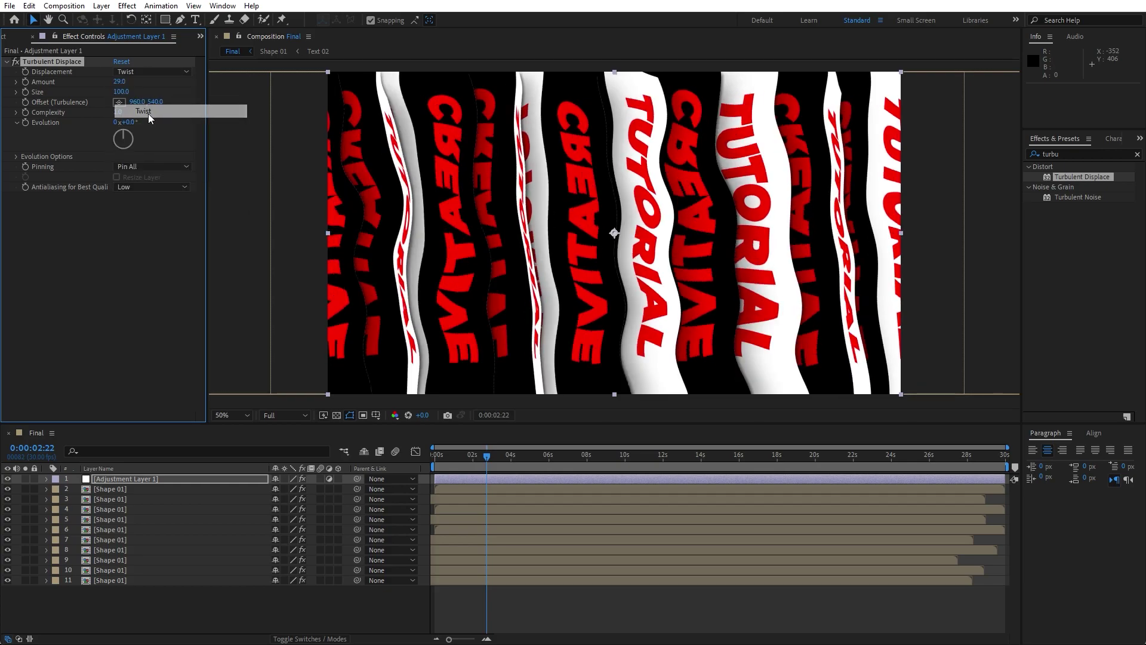
{"action": "left_click_drag", "start_coordinate": [118, 84], "coordinate": [120, 94]}
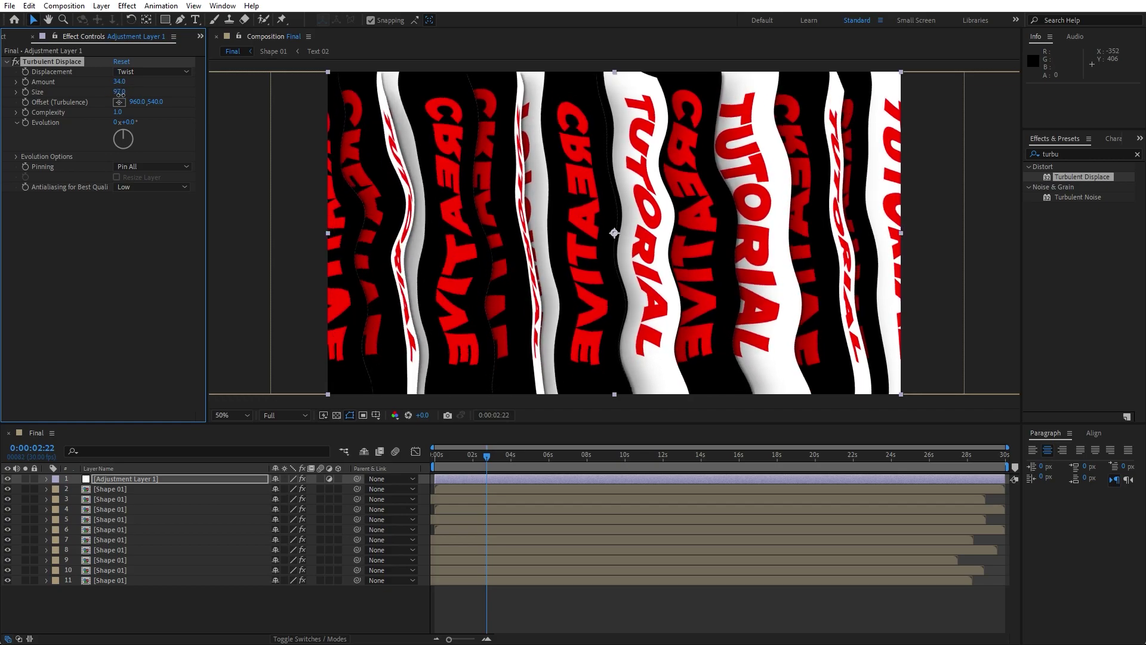
{"action": "key", "text": "space"}
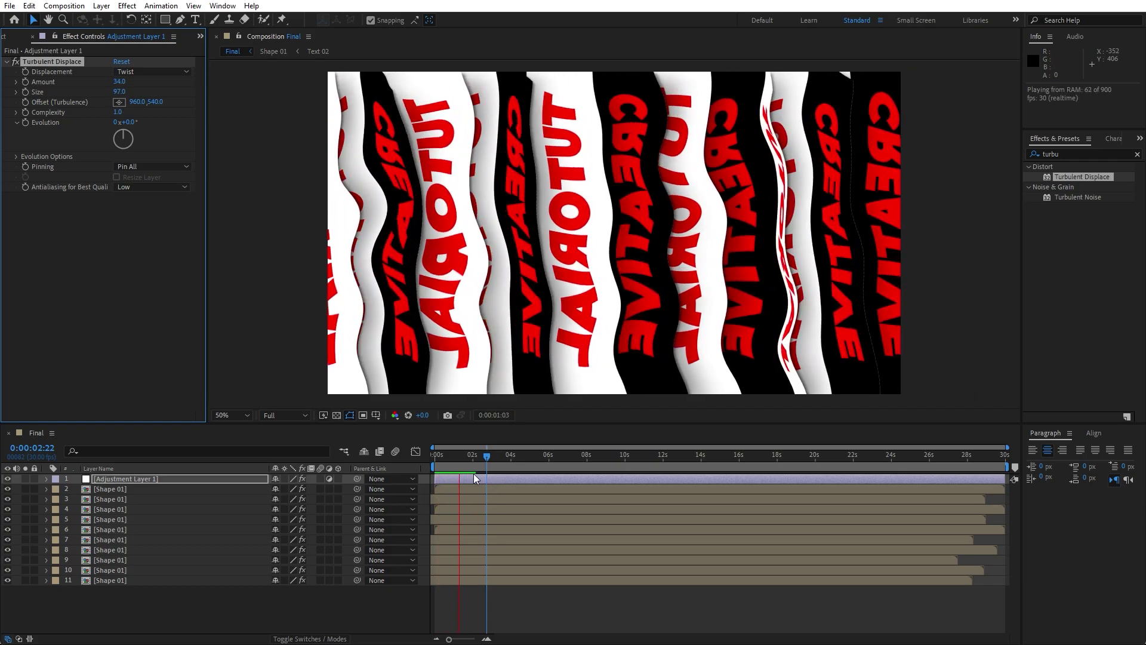
{"action": "left_click_drag", "start_coordinate": [465, 465], "coordinate": [549, 464]}
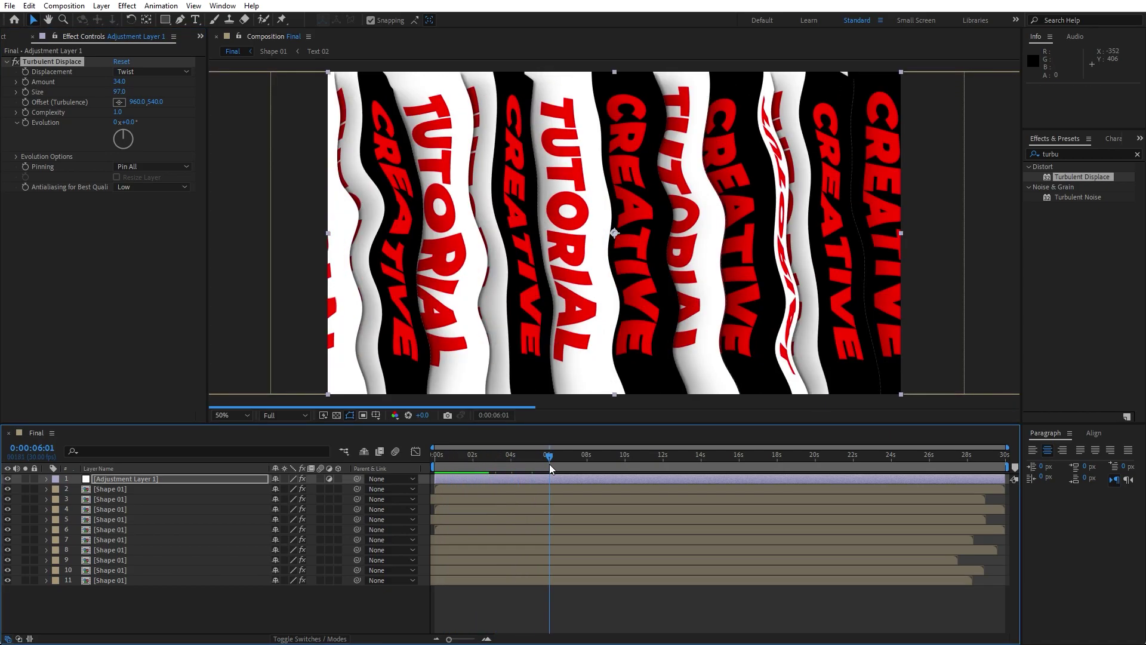
Disable Turbulent Displace and add Optics Compensation below it
{"action": "left_click", "coordinate": [16, 62]}
{"action": "left_click", "coordinate": [1072, 151]}
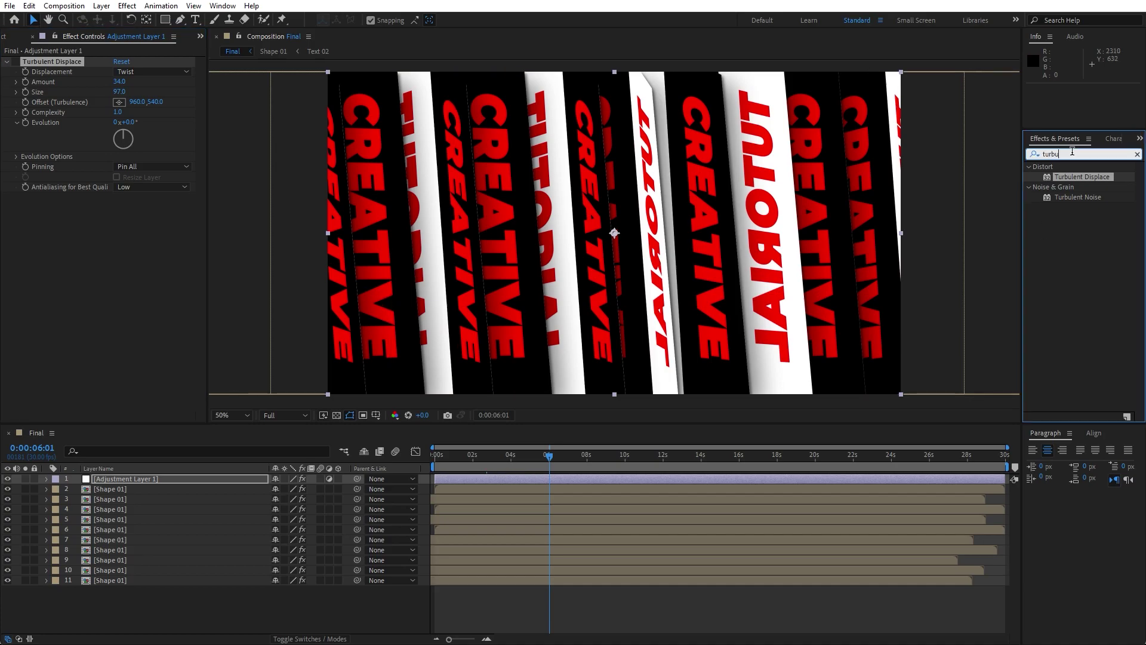
{"action": "type", "text": "optic"}
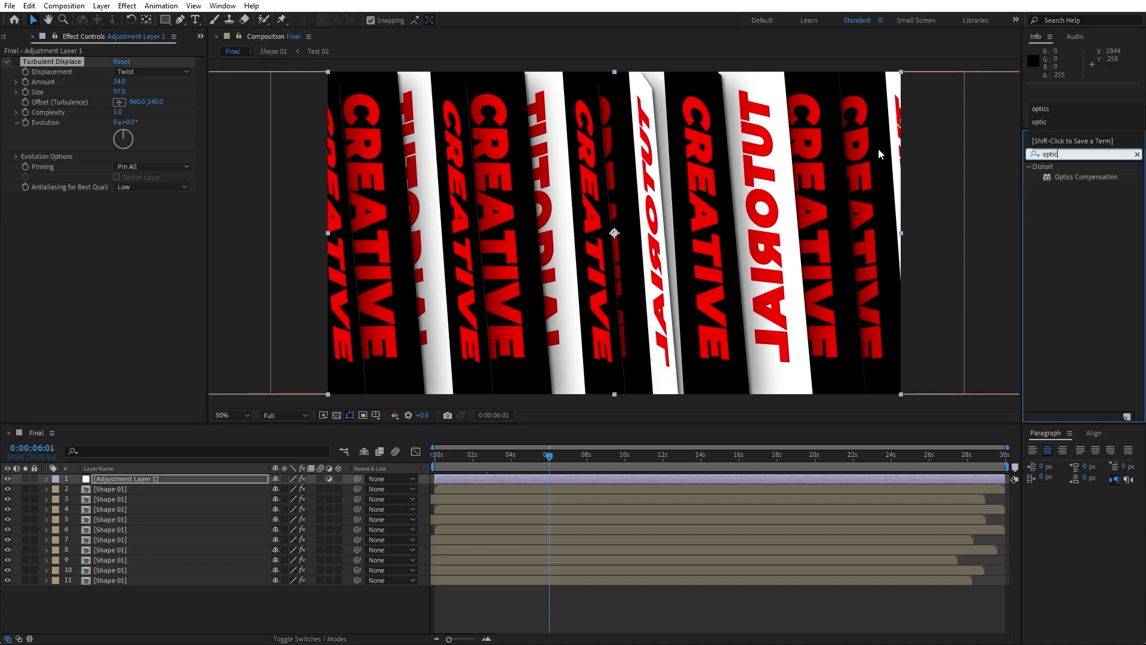
{"action": "left_click_drag", "start_coordinate": [1080, 176], "coordinate": [141, 298]}
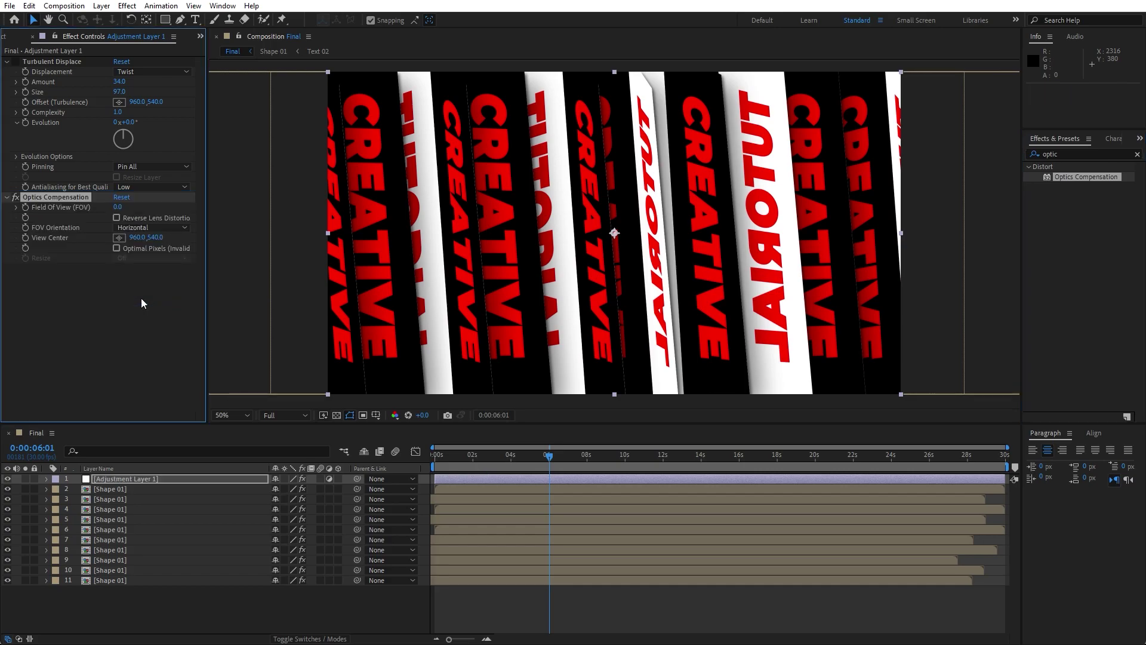
Set Optics Compensation to FOV 100 with Reverse Lens Distortion, then switch it off
{"action": "left_click", "coordinate": [117, 219]}
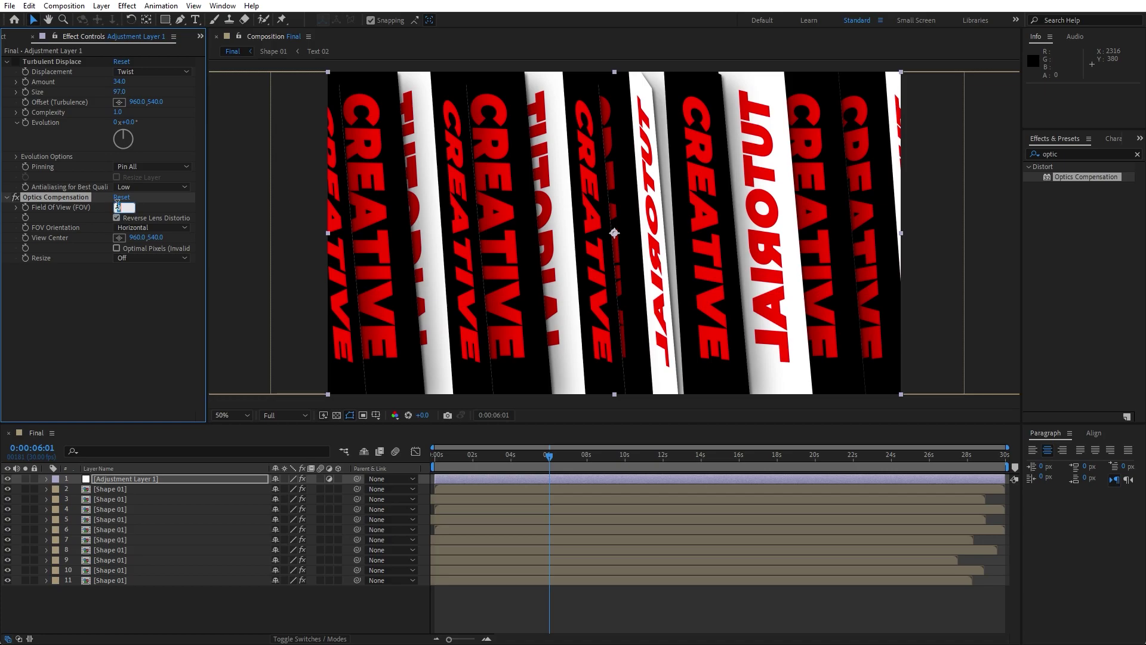
{"action": "type", "text": "100"}
{"action": "key", "text": "Return"}
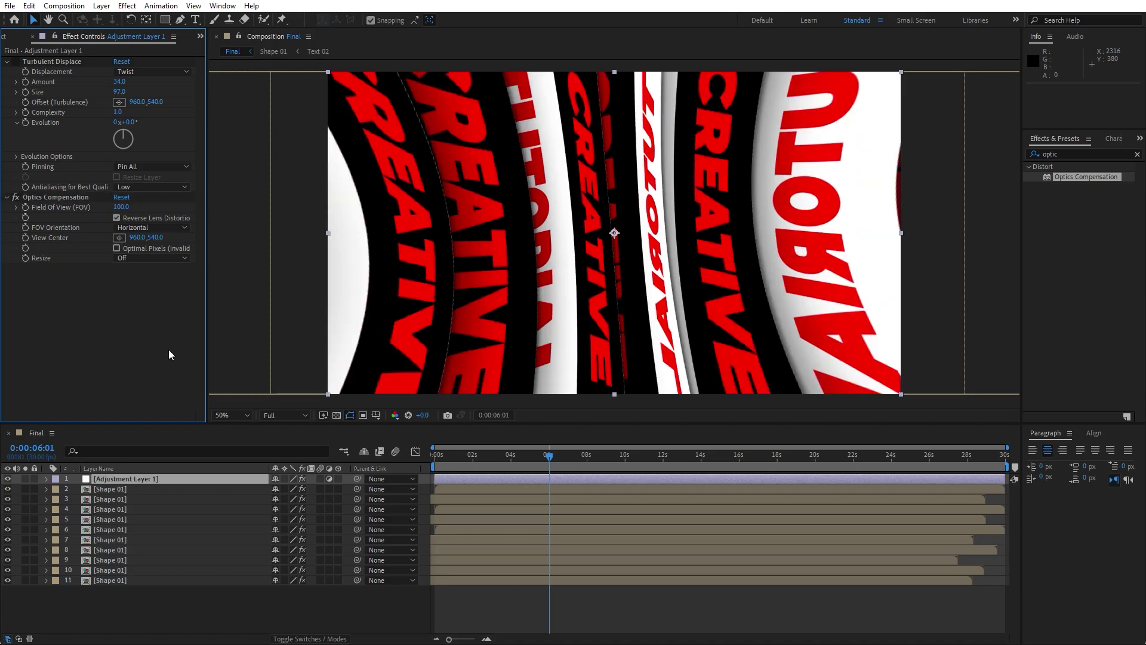
{"action": "left_click_drag", "start_coordinate": [551, 458], "coordinate": [681, 460]}
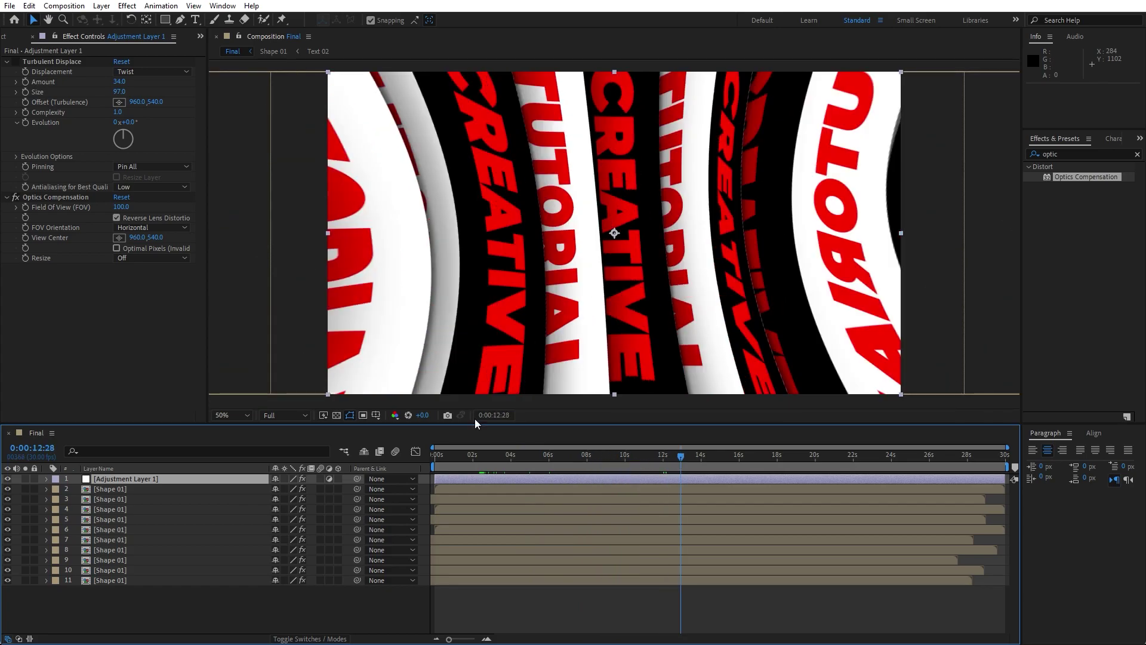
{"action": "left_click", "coordinate": [16, 199]}
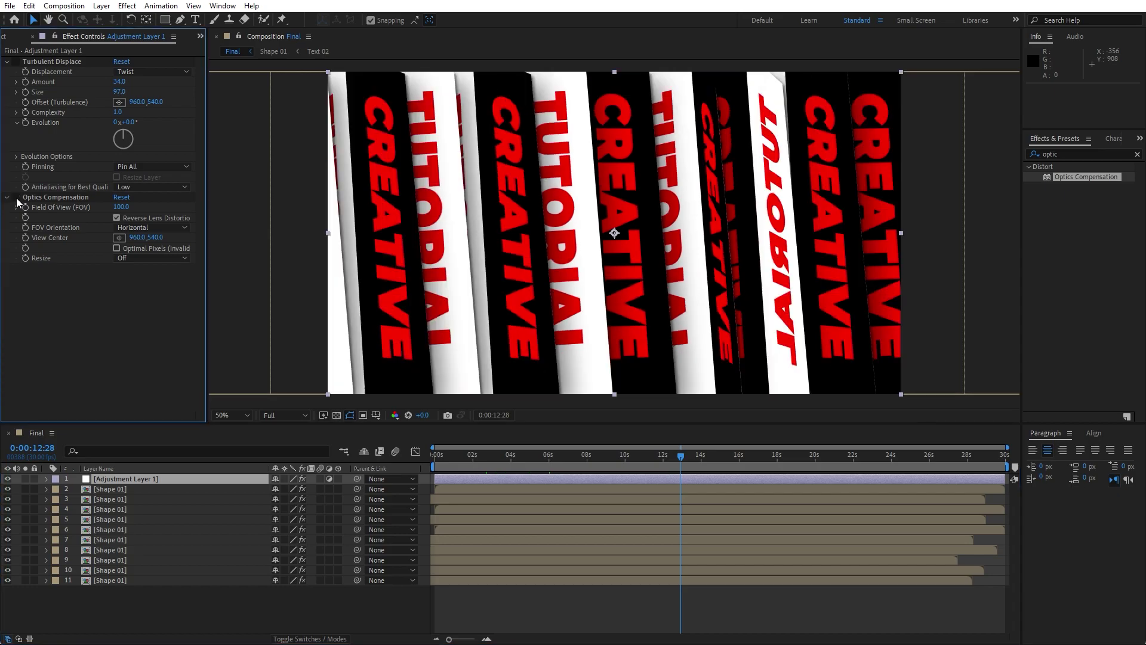
{"action": "left_click", "coordinate": [1072, 154]}
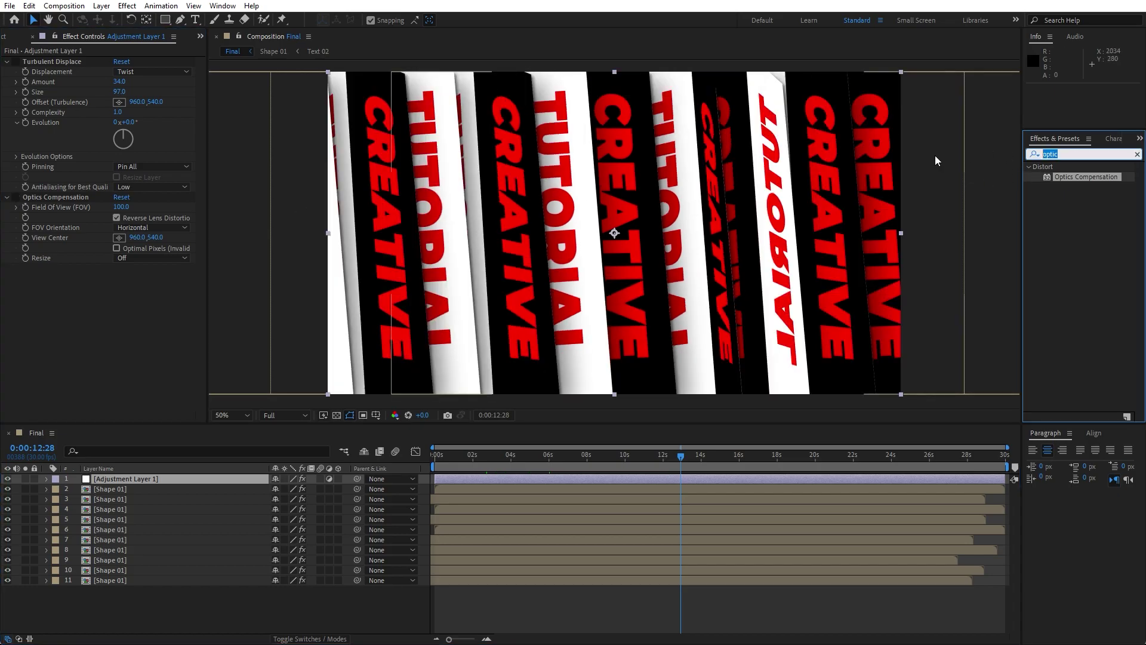
{"action": "type", "text": "warp"}
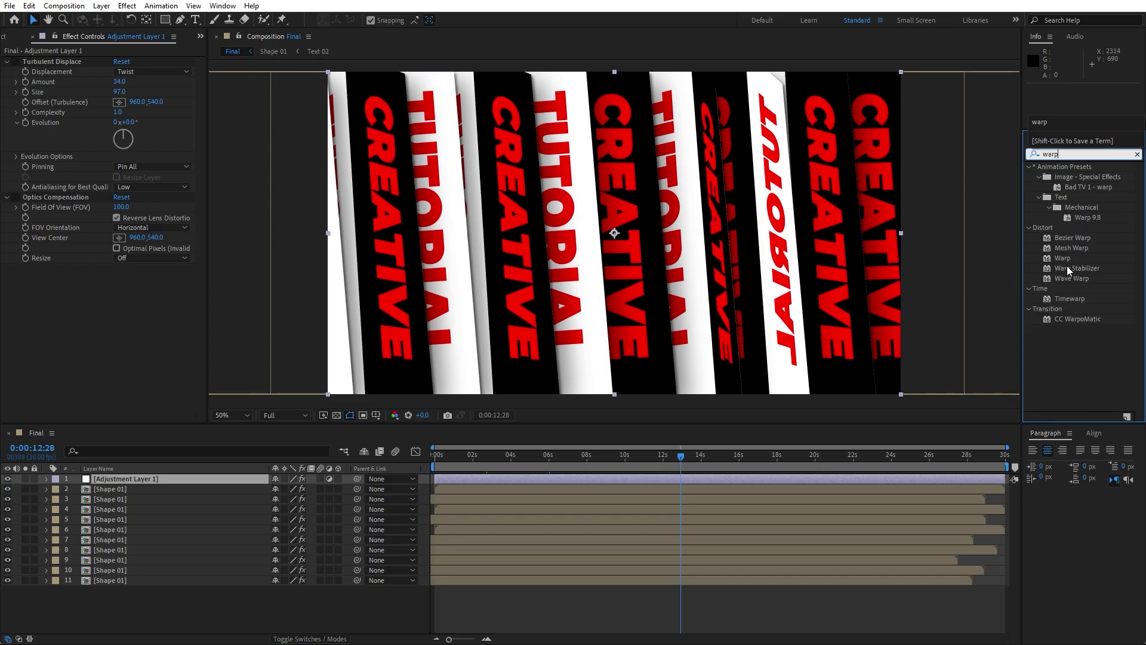
Apply Warp to Adjustment Layer 1 with FishEye style and Bend -75
{"action": "left_click_drag", "start_coordinate": [1063, 258], "coordinate": [108, 485]}
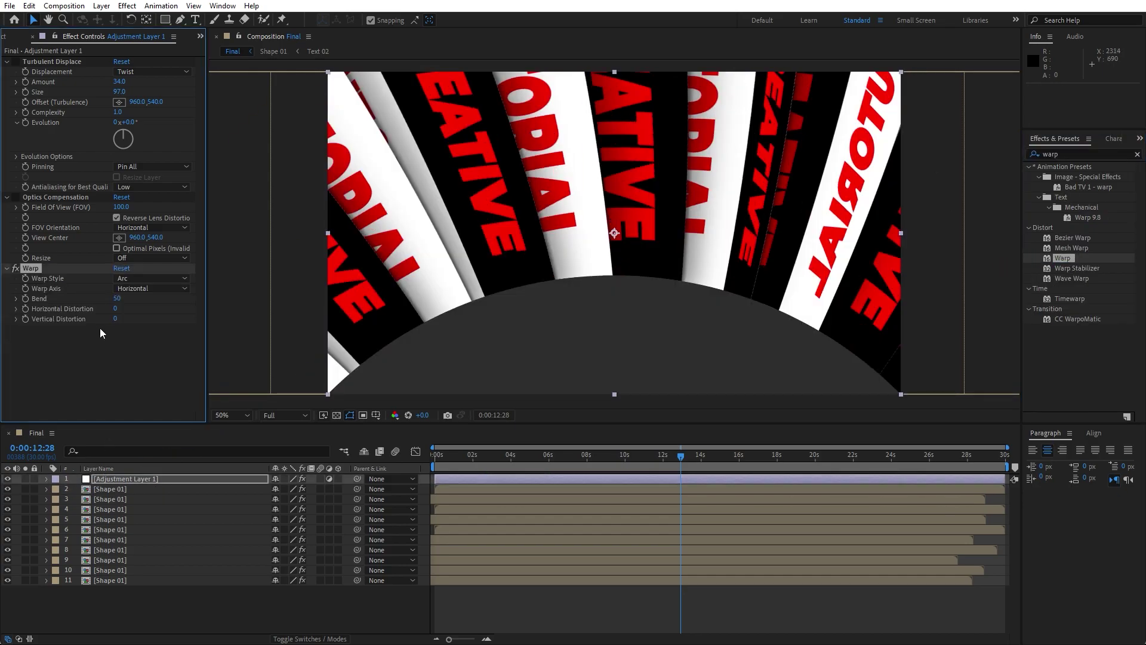
{"action": "left_click", "coordinate": [162, 279]}
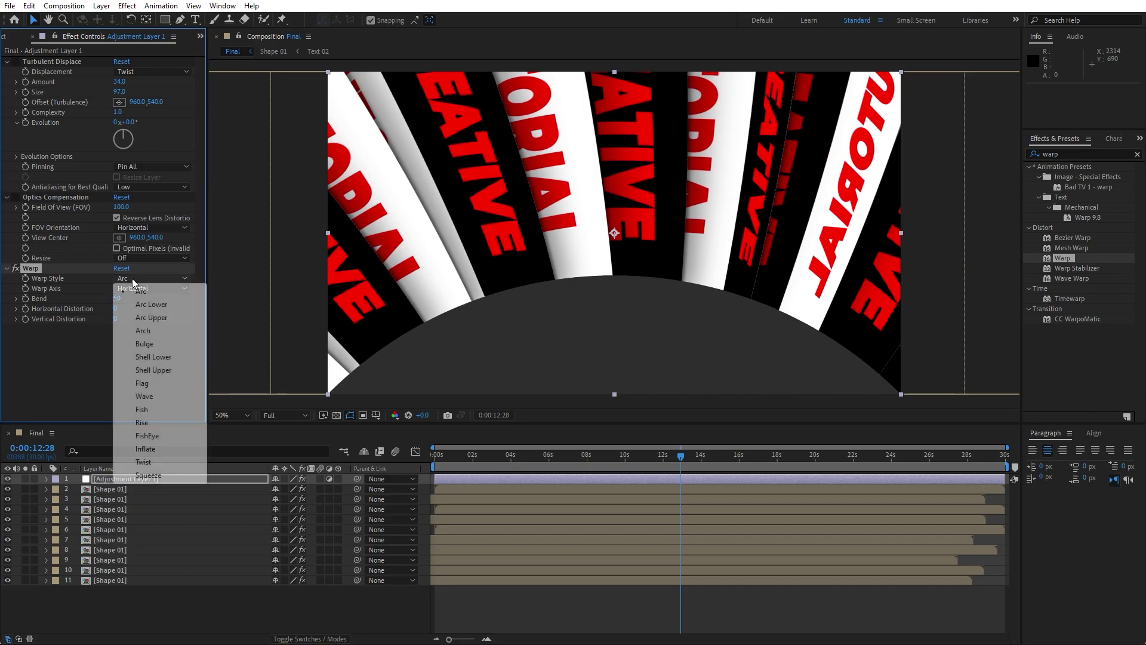
{"action": "left_click", "coordinate": [149, 436]}
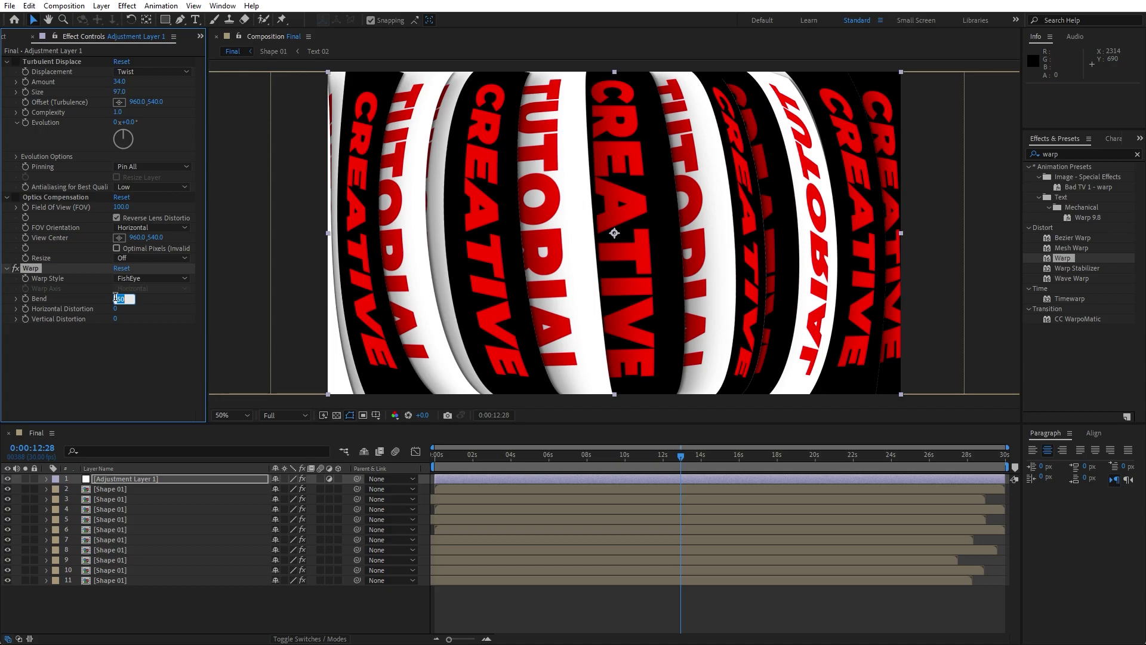
{"action": "left_click", "coordinate": [131, 378]}
{"action": "left_click_drag", "start_coordinate": [496, 455], "coordinate": [668, 466]}
Switch off the Warp effect and check the columns around five to six seconds
{"action": "left_click", "coordinate": [205, 337]}
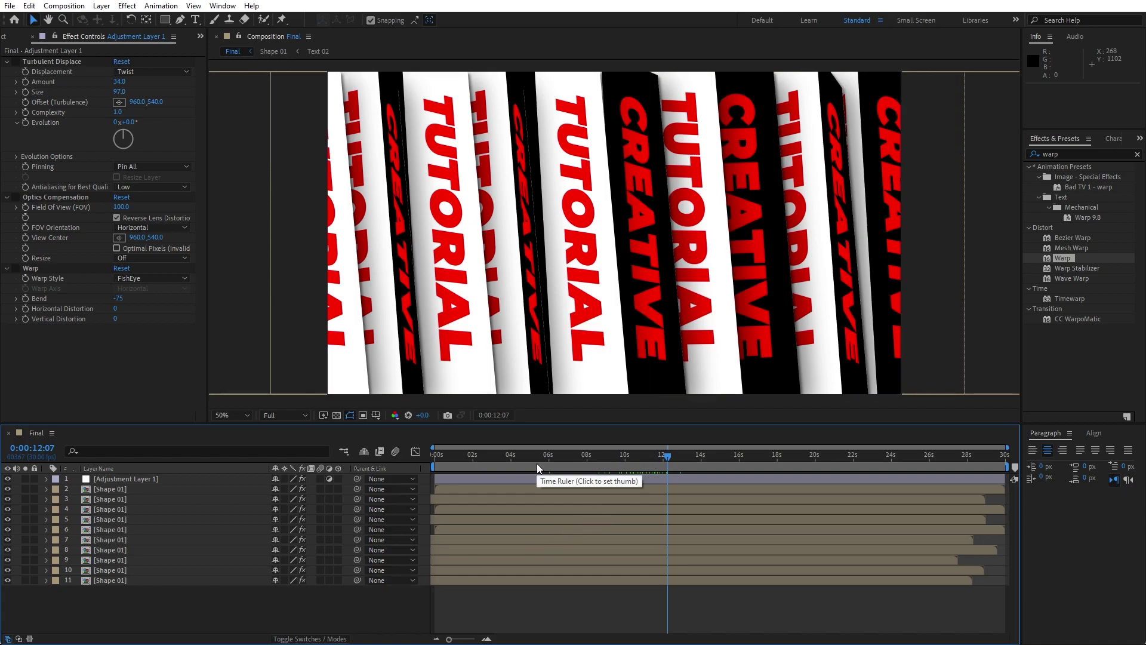
{"action": "left_click_drag", "start_coordinate": [537, 463], "coordinate": [544, 461]}
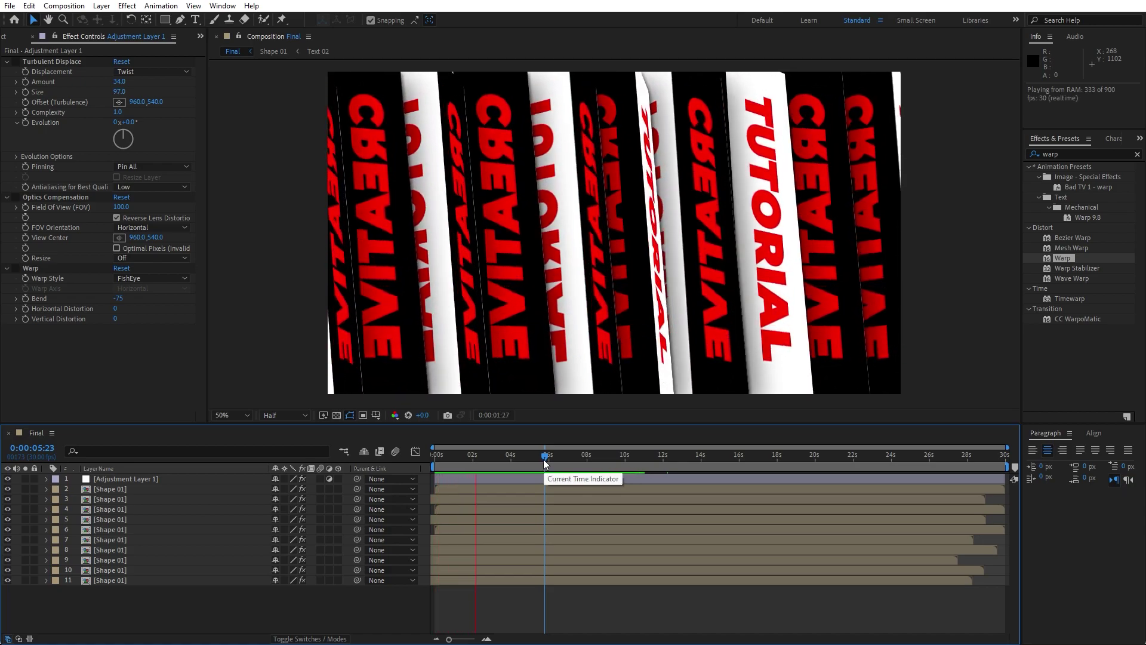
{"action": "mouse_move", "coordinate": [547, 463]}
{"action": "left_mouse_down"}
{"action": "mouse_move", "coordinate": [510, 461]}
{"action": "mouse_move", "coordinate": [629, 458]}
{"action": "mouse_move", "coordinate": [472, 463]}
{"action": "mouse_move", "coordinate": [552, 463]}
{"action": "left_mouse_up"}
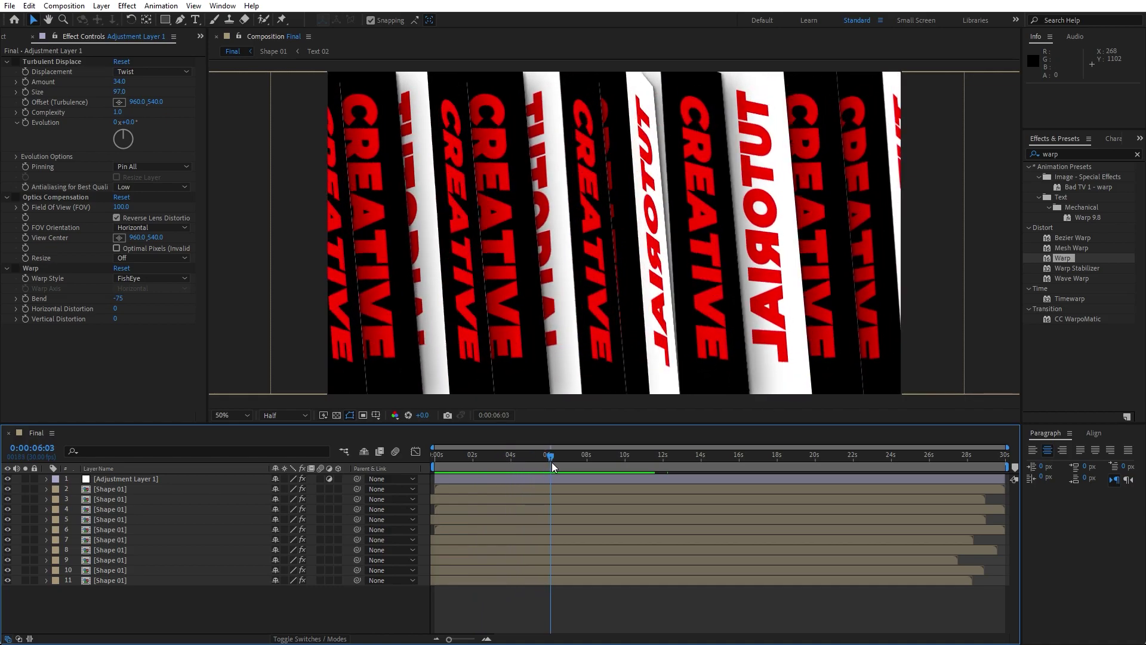